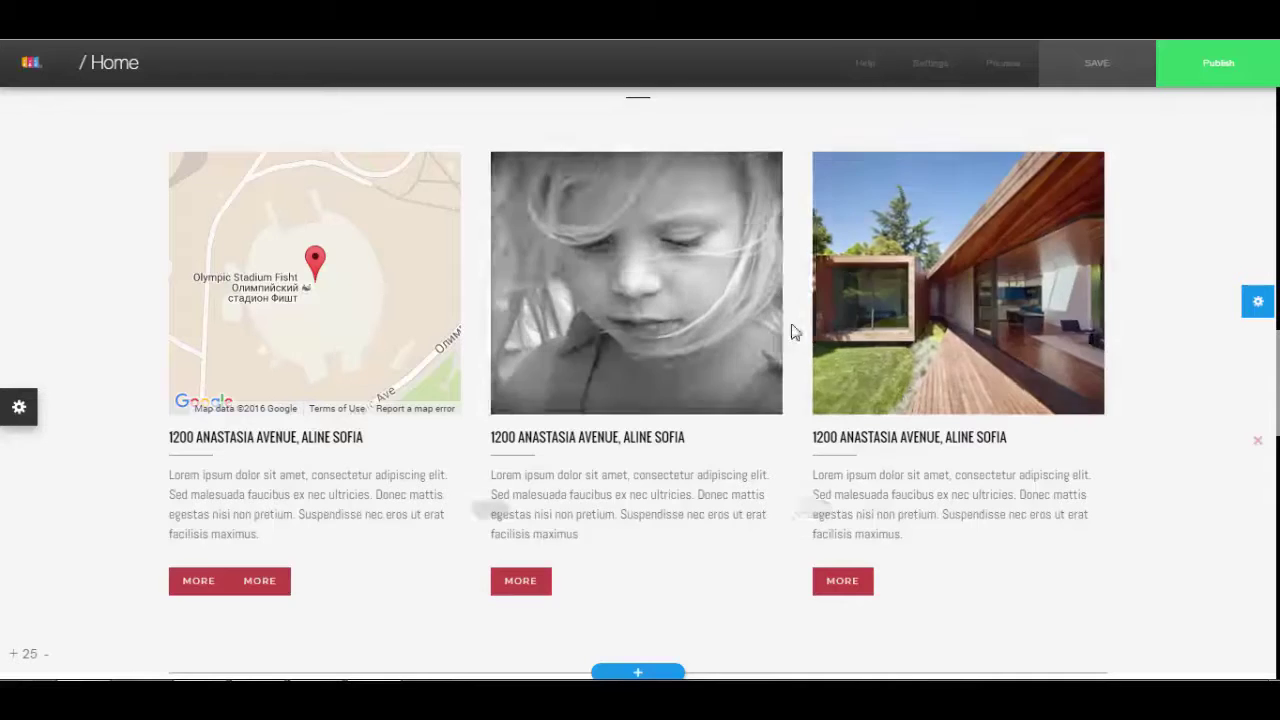
- Add the Blog section titled "THE BLOG." between the contact section and the "We dont sell homes" quote, applying the website style
{"action": "scroll", "coordinate": [812, 356], "scroll_direction": "down", "scroll_amount": 5}
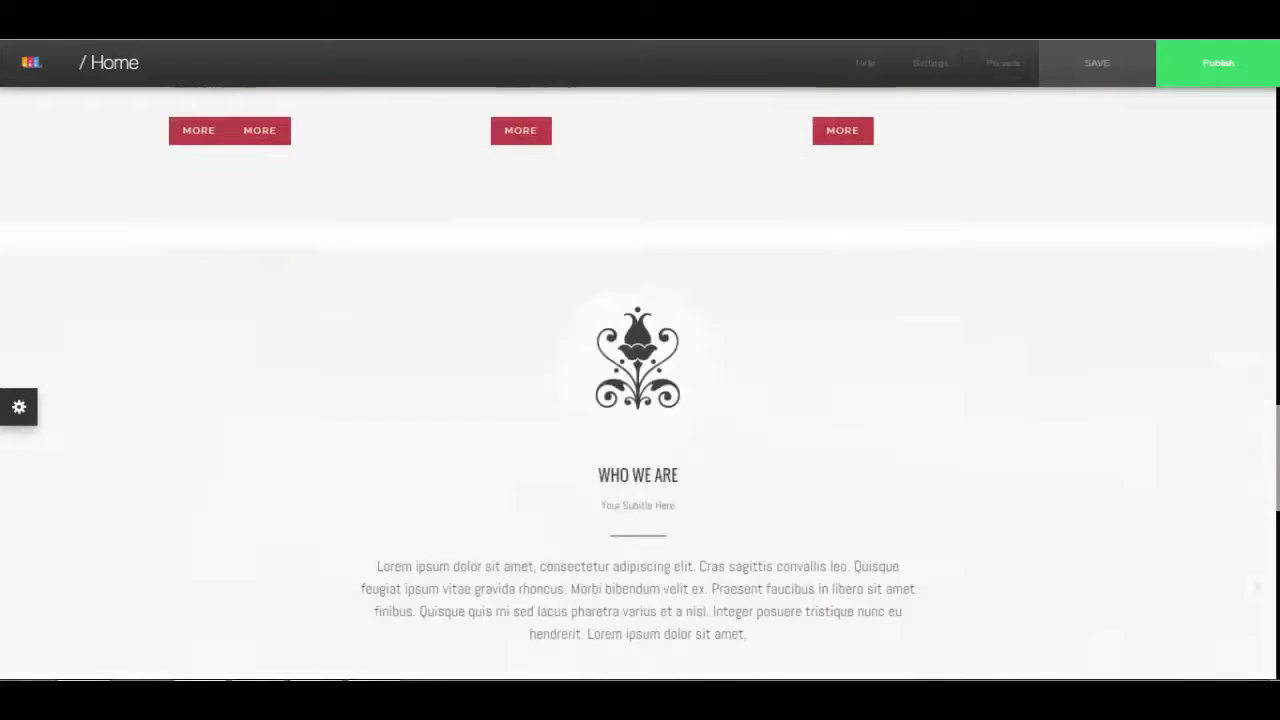
{"action": "scroll", "coordinate": [812, 356], "scroll_direction": "up", "scroll_amount": 2}
{"action": "scroll", "coordinate": [812, 356], "scroll_direction": "down", "scroll_amount": 5}
{"action": "scroll", "coordinate": [645, 508], "scroll_direction": "down", "scroll_amount": 2}
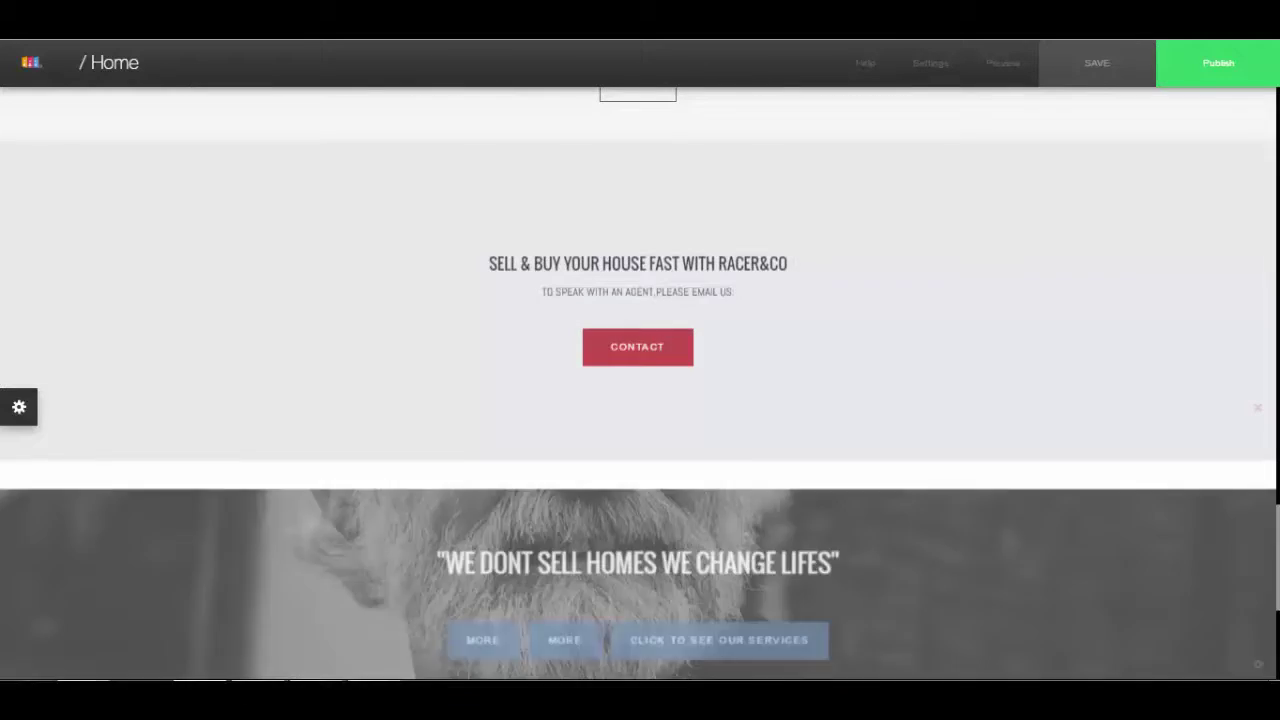
{"action": "left_click", "coordinate": [640, 472]}
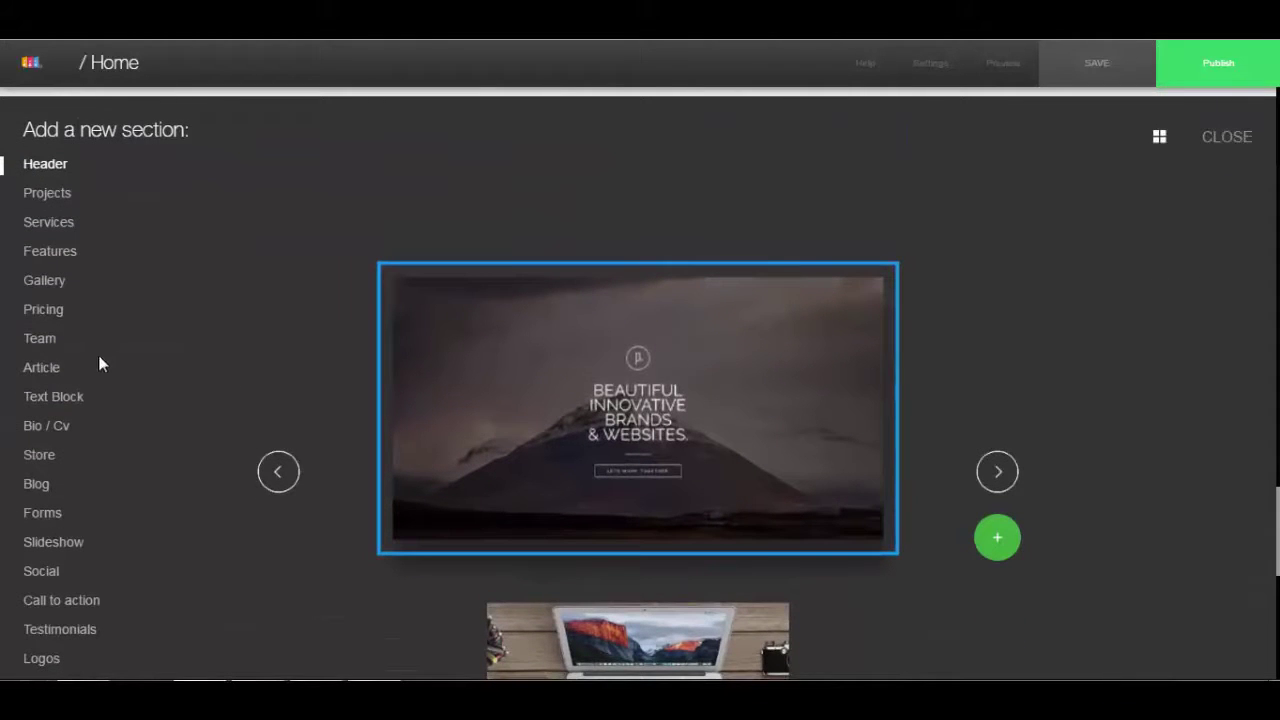
{"action": "left_click", "coordinate": [36, 486]}
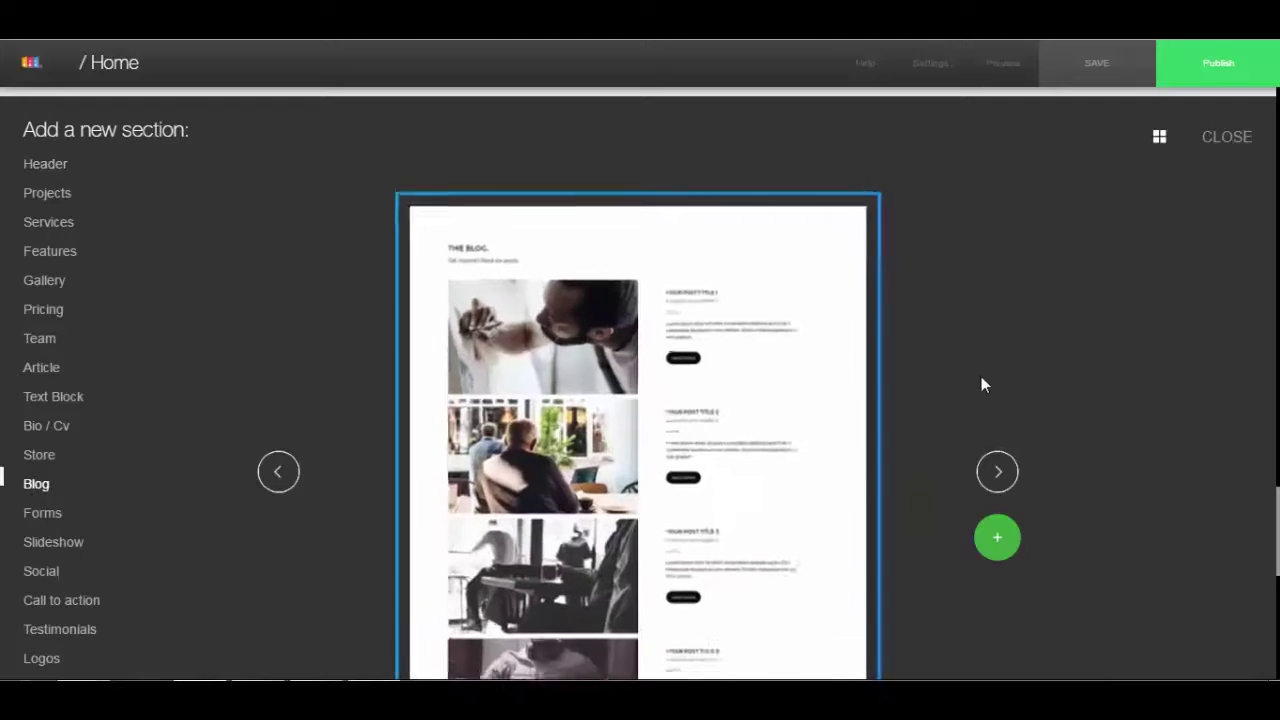
{"action": "left_click", "coordinate": [998, 541]}
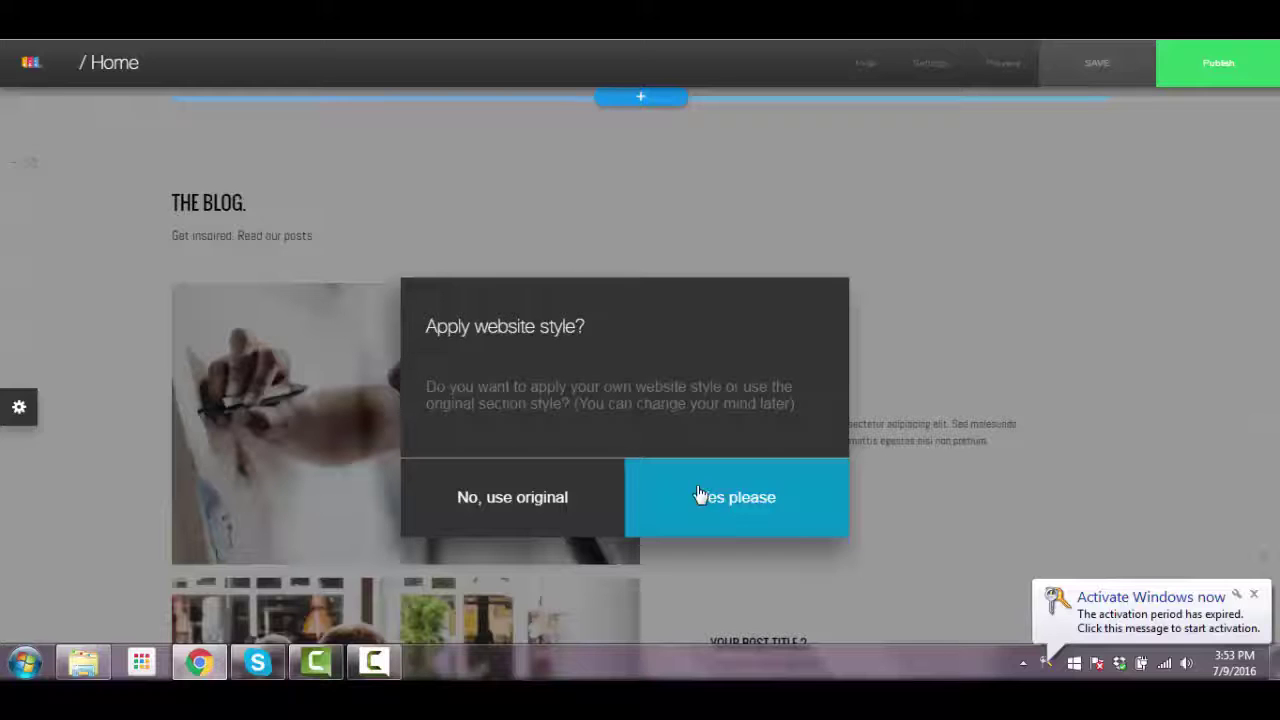
{"action": "left_click", "coordinate": [698, 496]}
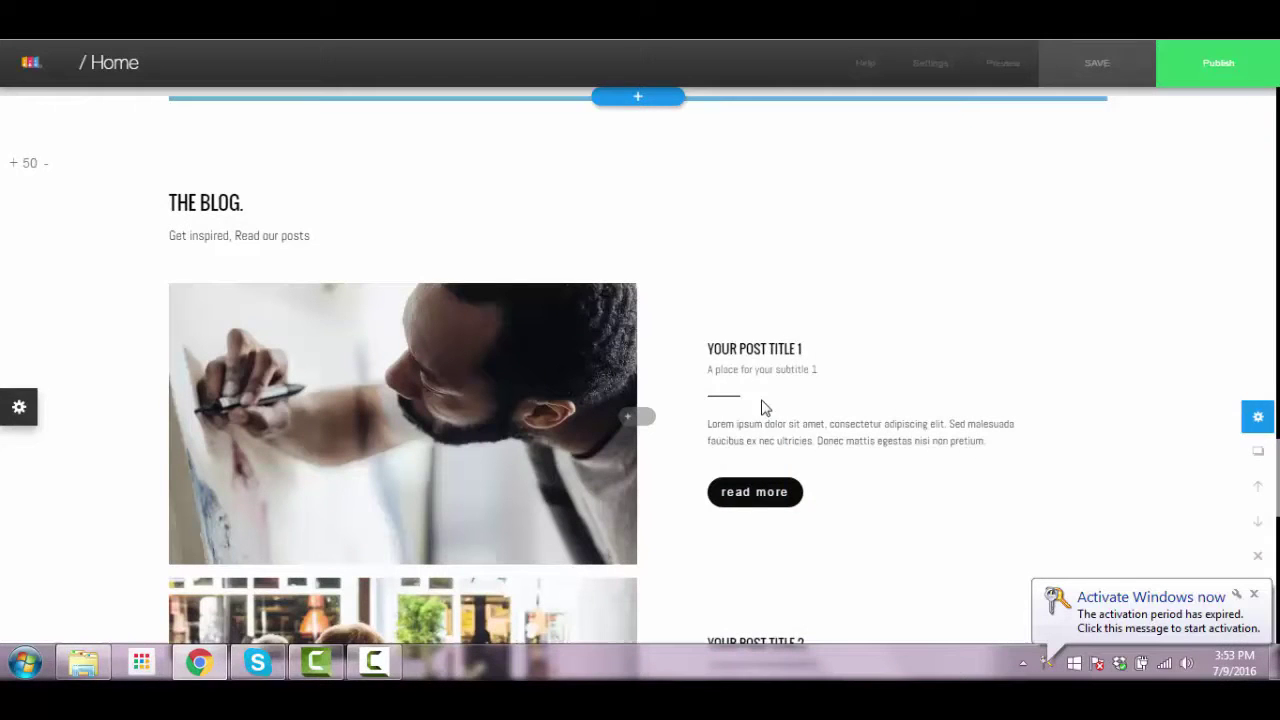
- In the blog section's settings, set the space between items to 11 and the items height to 0.7
{"action": "scroll", "coordinate": [825, 322], "scroll_direction": "down", "scroll_amount": 2}
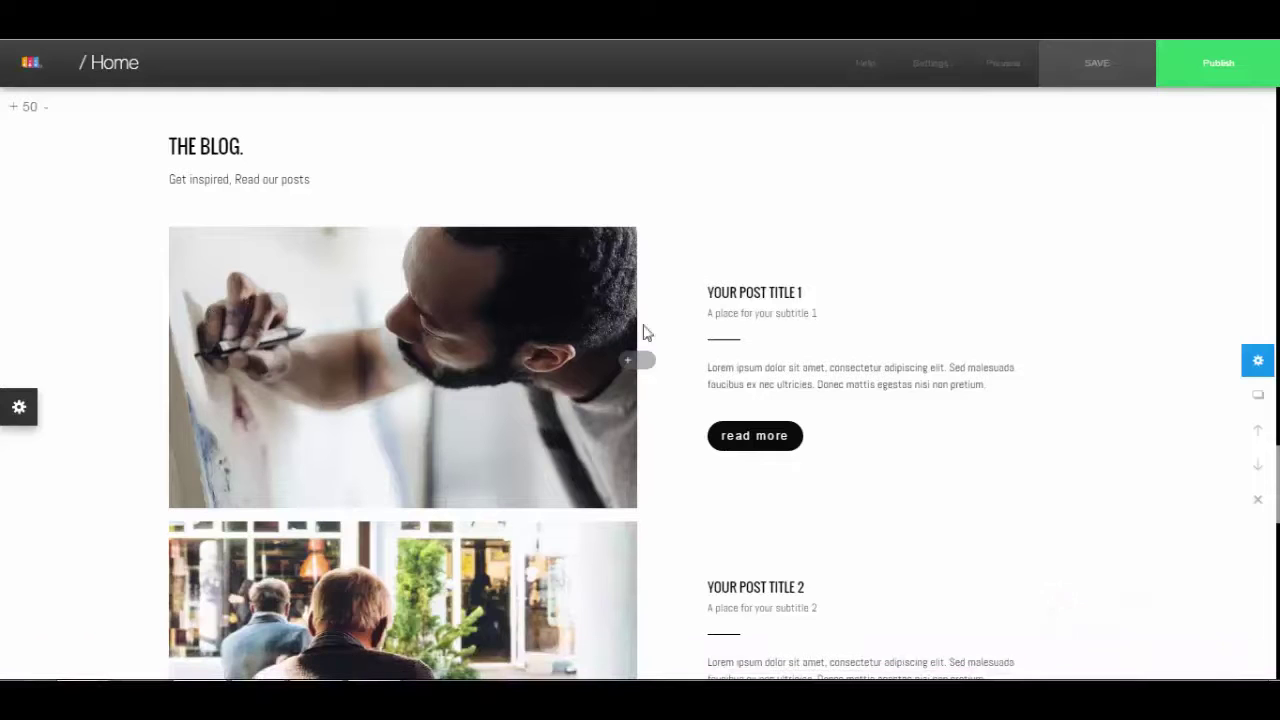
{"action": "scroll", "coordinate": [469, 316], "scroll_direction": "down", "scroll_amount": 1}
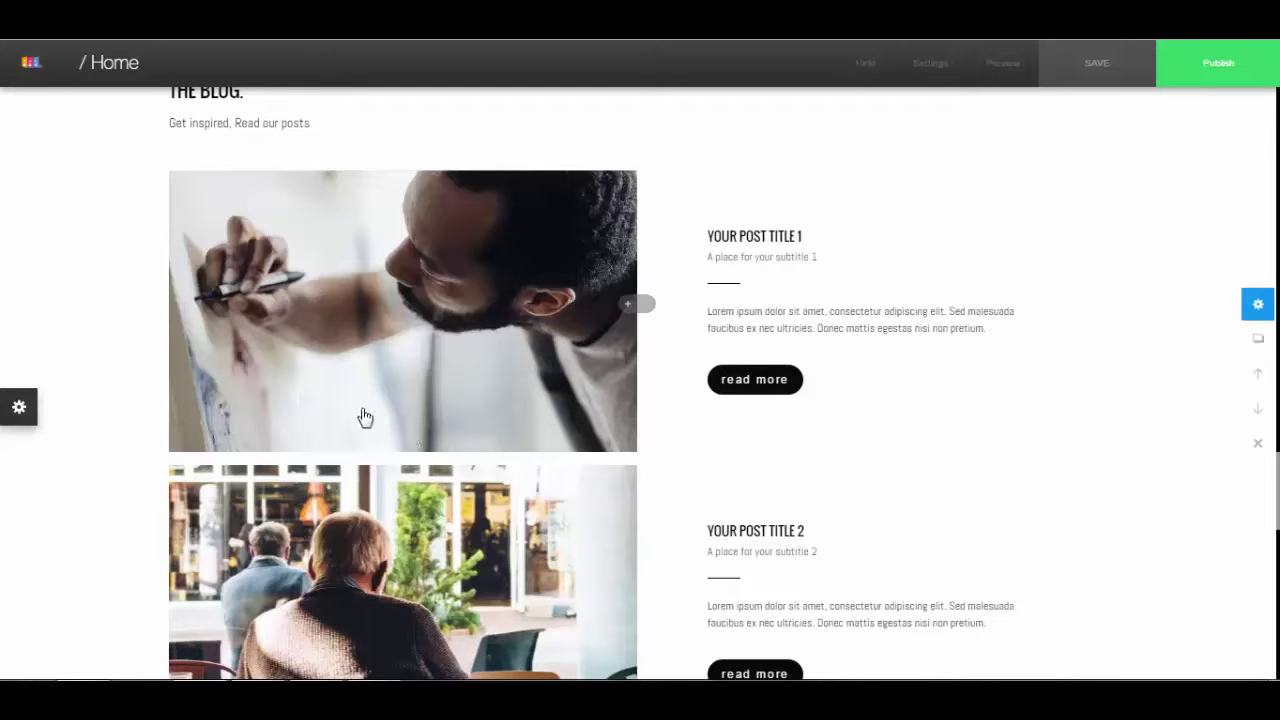
{"action": "left_click", "coordinate": [409, 290]}
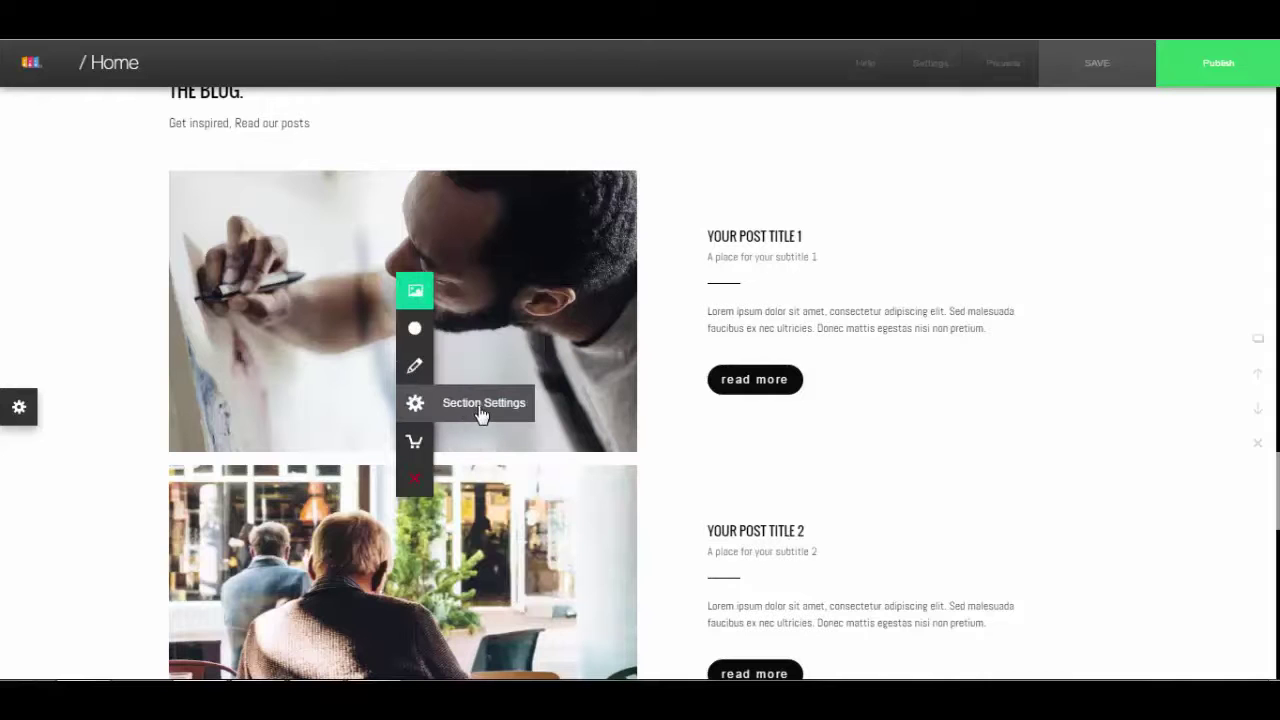
{"action": "left_click", "coordinate": [481, 415]}
{"action": "left_click_drag", "start_coordinate": [990, 240], "coordinate": [971, 100]}
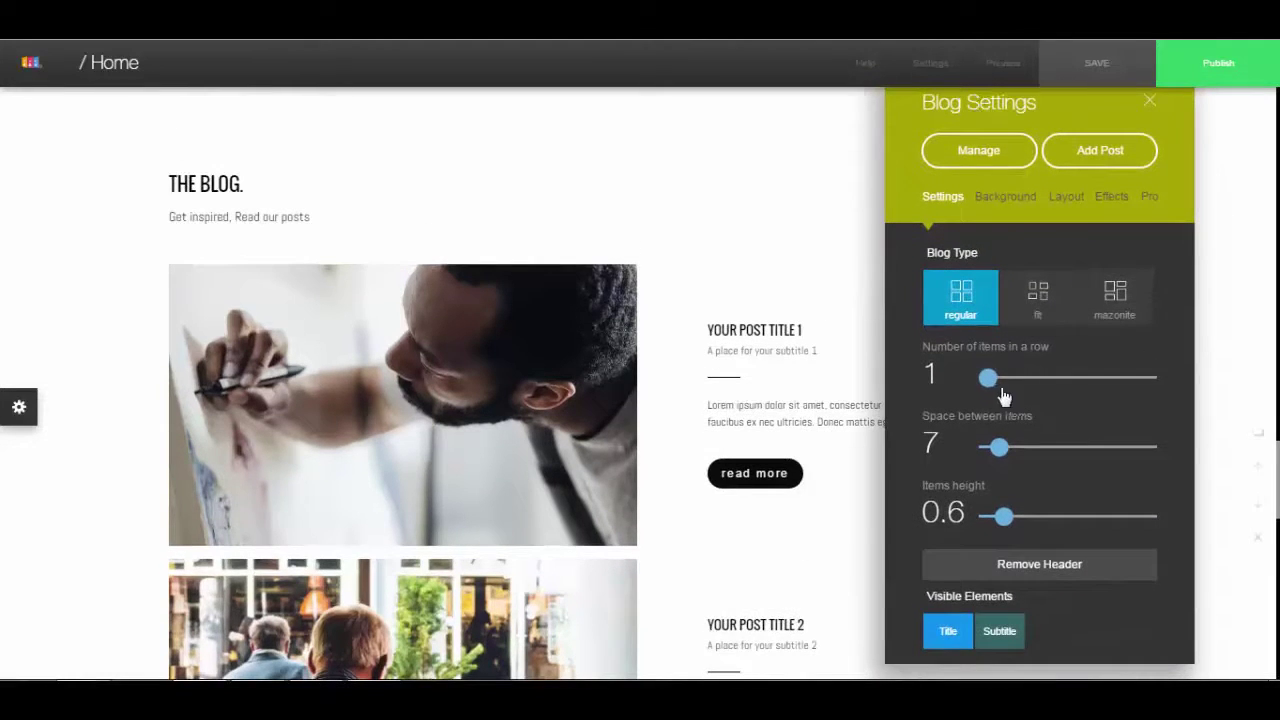
{"action": "mouse_move", "coordinate": [999, 447]}
{"action": "left_mouse_down"}
{"action": "mouse_move", "coordinate": [1014, 450]}
{"action": "mouse_move", "coordinate": [1006, 462]}
{"action": "left_mouse_up"}
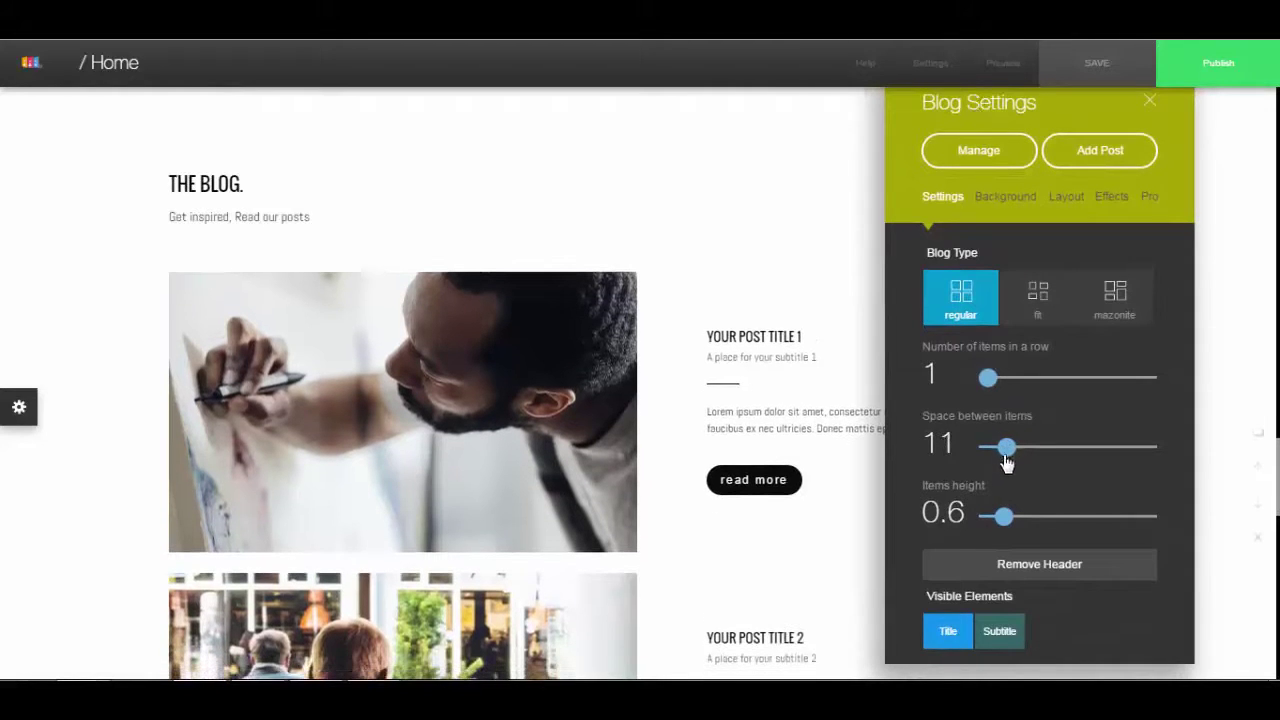
{"action": "mouse_move", "coordinate": [1013, 530]}
{"action": "left_mouse_down"}
{"action": "mouse_move", "coordinate": [995, 533]}
{"action": "mouse_move", "coordinate": [1010, 522]}
{"action": "left_mouse_up"}
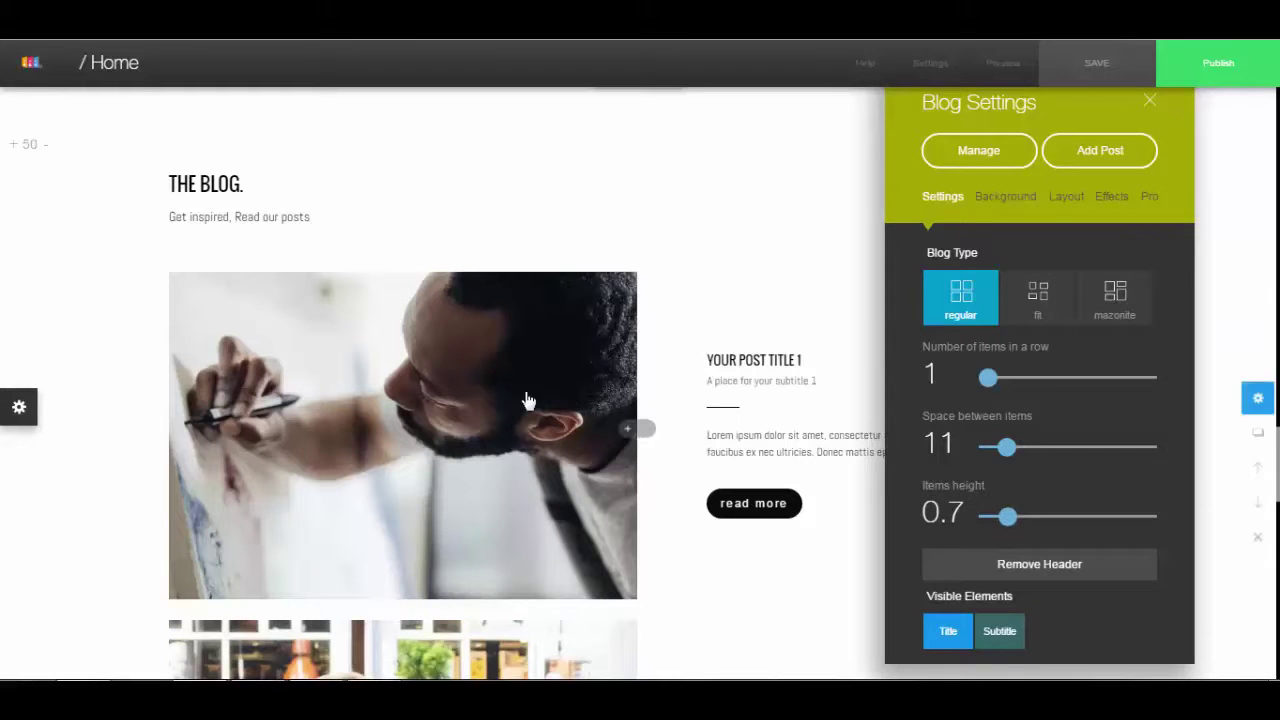
- Examine the spacing and image height of the blog posts, and close the blog settings
{"action": "scroll", "coordinate": [528, 401], "scroll_direction": "down", "scroll_amount": 1}
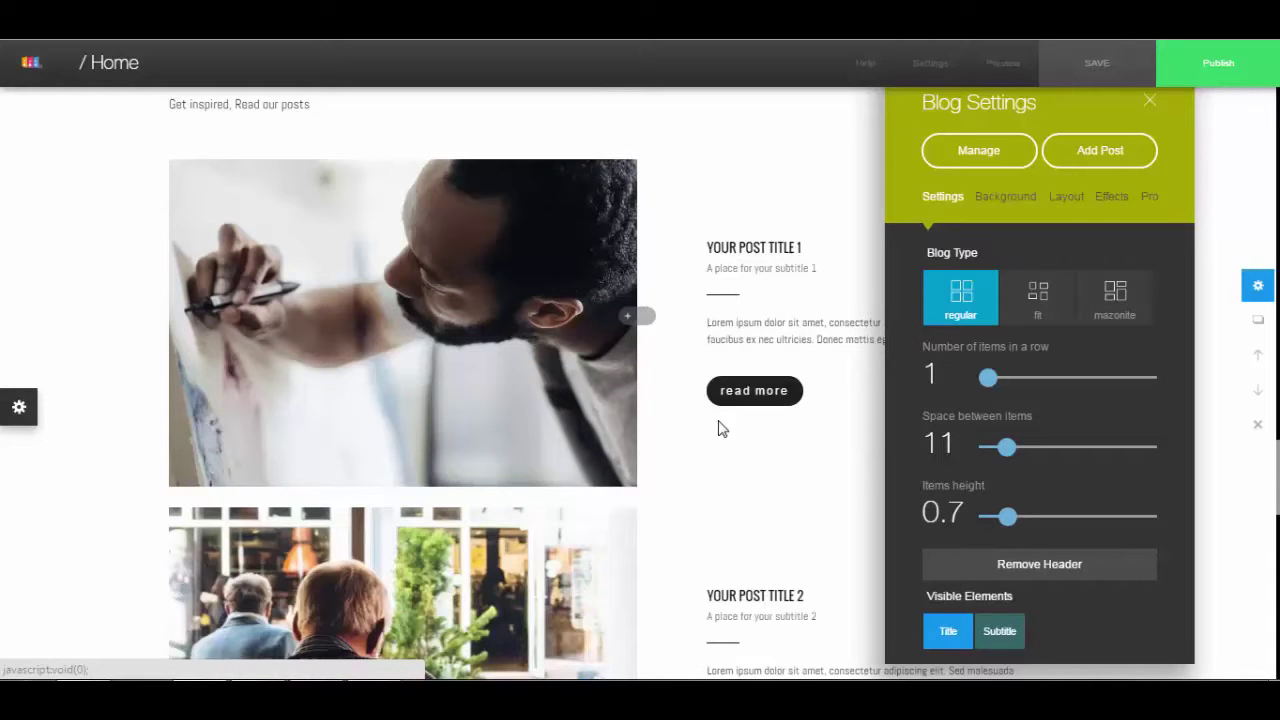
{"action": "scroll", "coordinate": [541, 442], "scroll_direction": "down", "scroll_amount": 2}
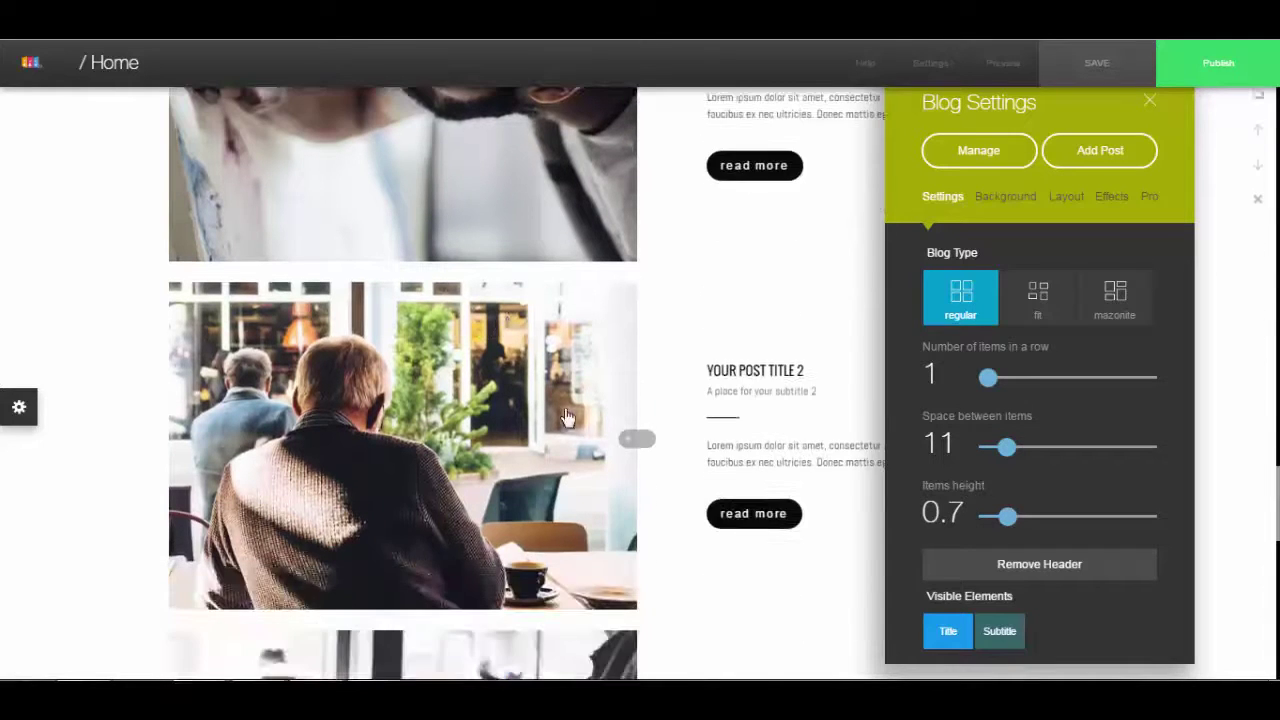
{"action": "scroll", "coordinate": [568, 415], "scroll_direction": "up", "scroll_amount": 1}
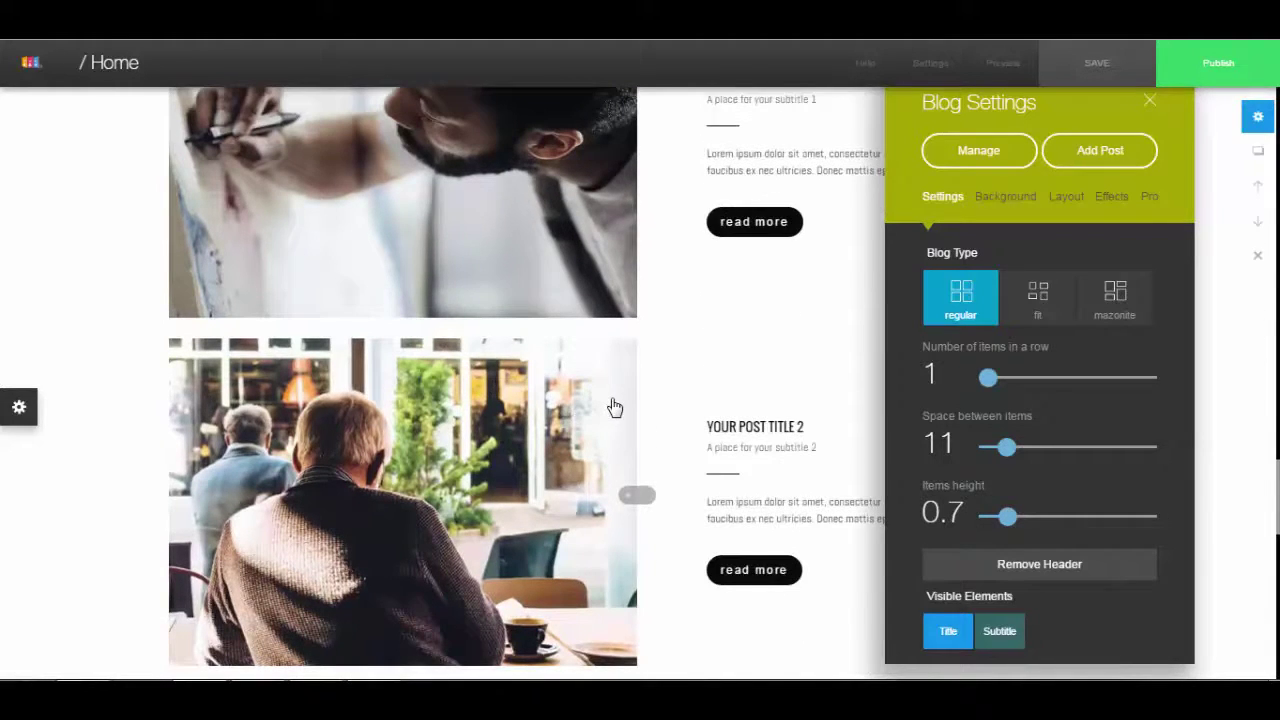
{"action": "scroll", "coordinate": [614, 407], "scroll_direction": "up", "scroll_amount": 1}
{"action": "scroll", "coordinate": [567, 388], "scroll_direction": "up", "scroll_amount": 1}
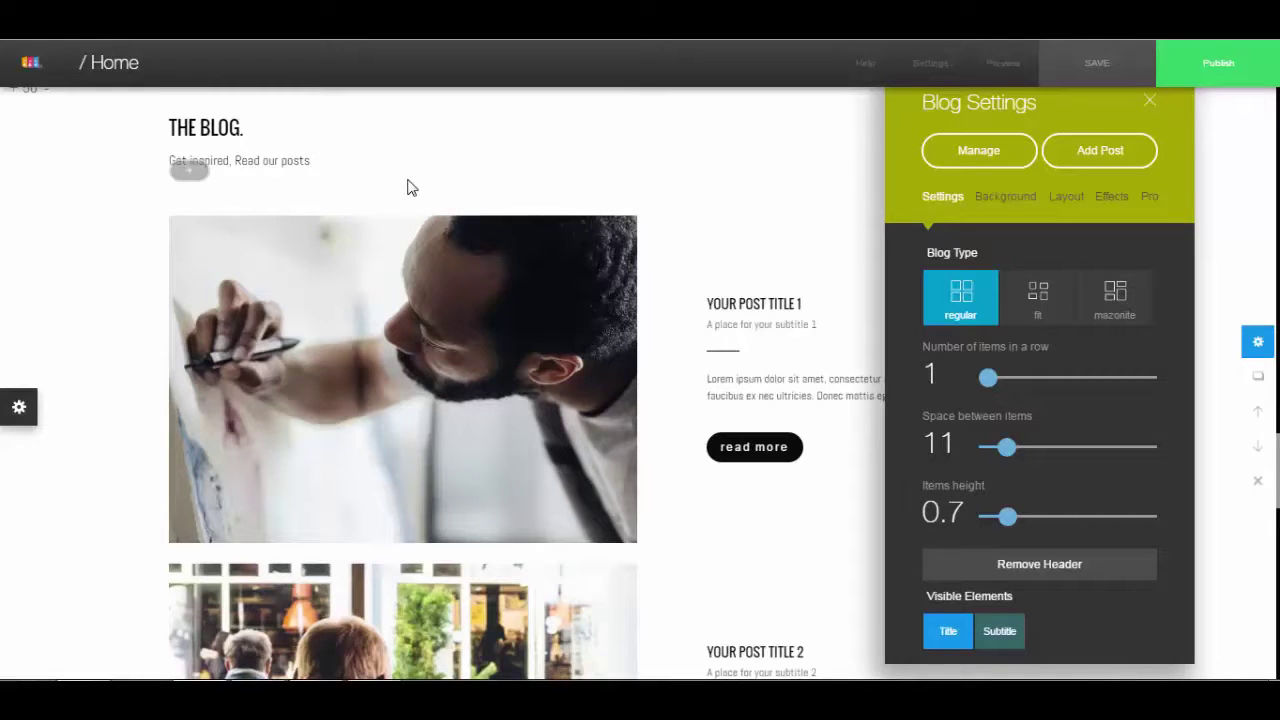
{"action": "scroll", "coordinate": [277, 380], "scroll_direction": "down", "scroll_amount": 2}
{"action": "scroll", "coordinate": [424, 437], "scroll_direction": "up", "scroll_amount": 1}
{"action": "scroll", "coordinate": [460, 386], "scroll_direction": "up", "scroll_amount": 1}
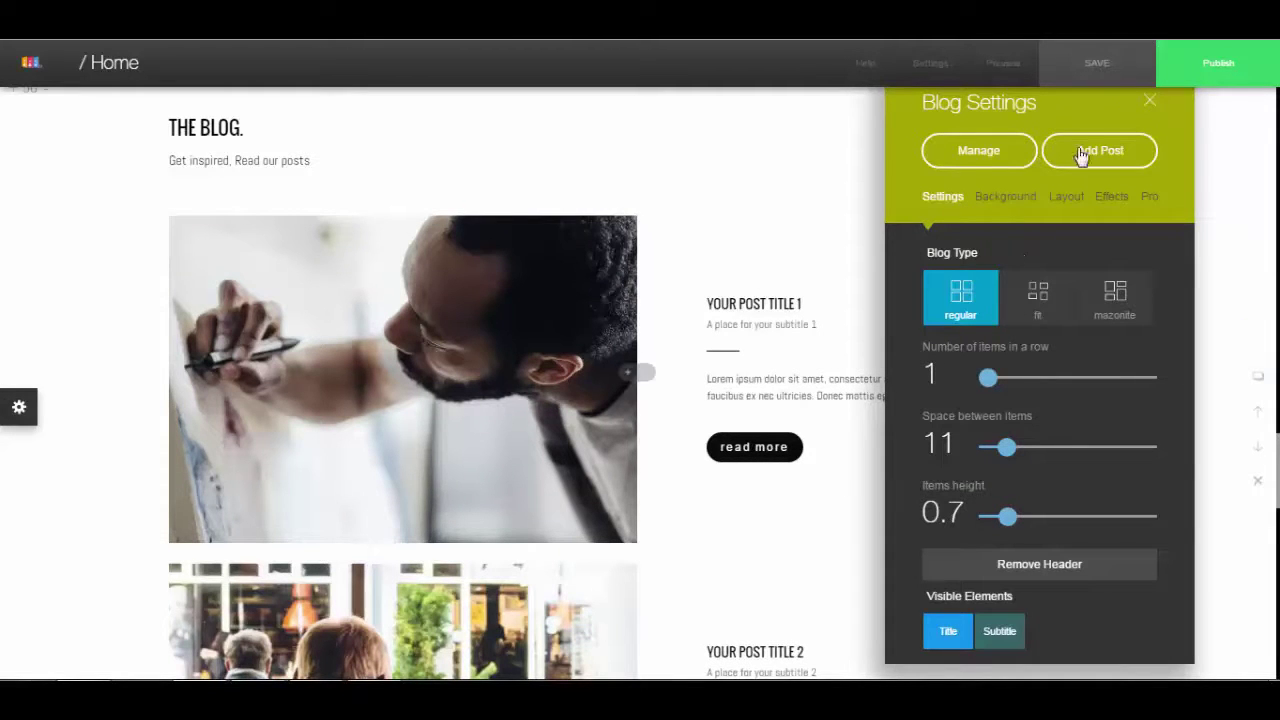
{"action": "left_click", "coordinate": [1152, 106]}
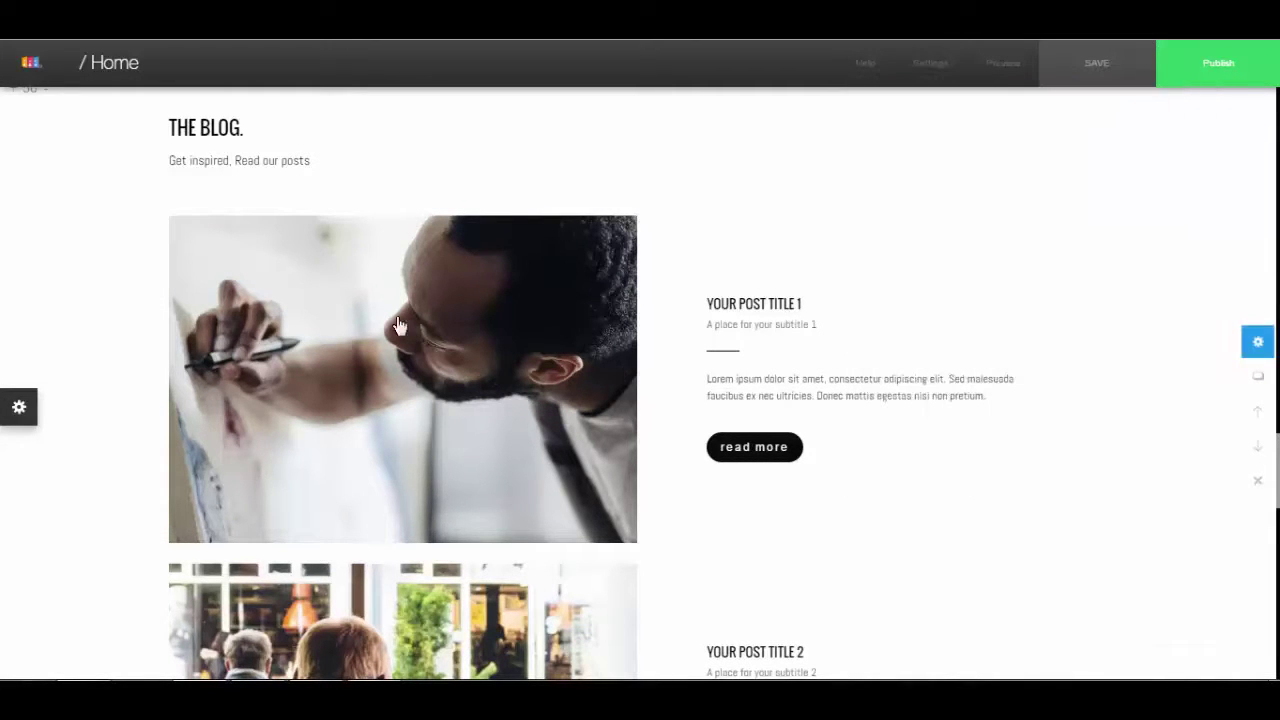
- Remove the image of the first blog post and add a video element in its place
{"action": "left_click", "coordinate": [298, 310]}
{"action": "left_click", "coordinate": [299, 352]}
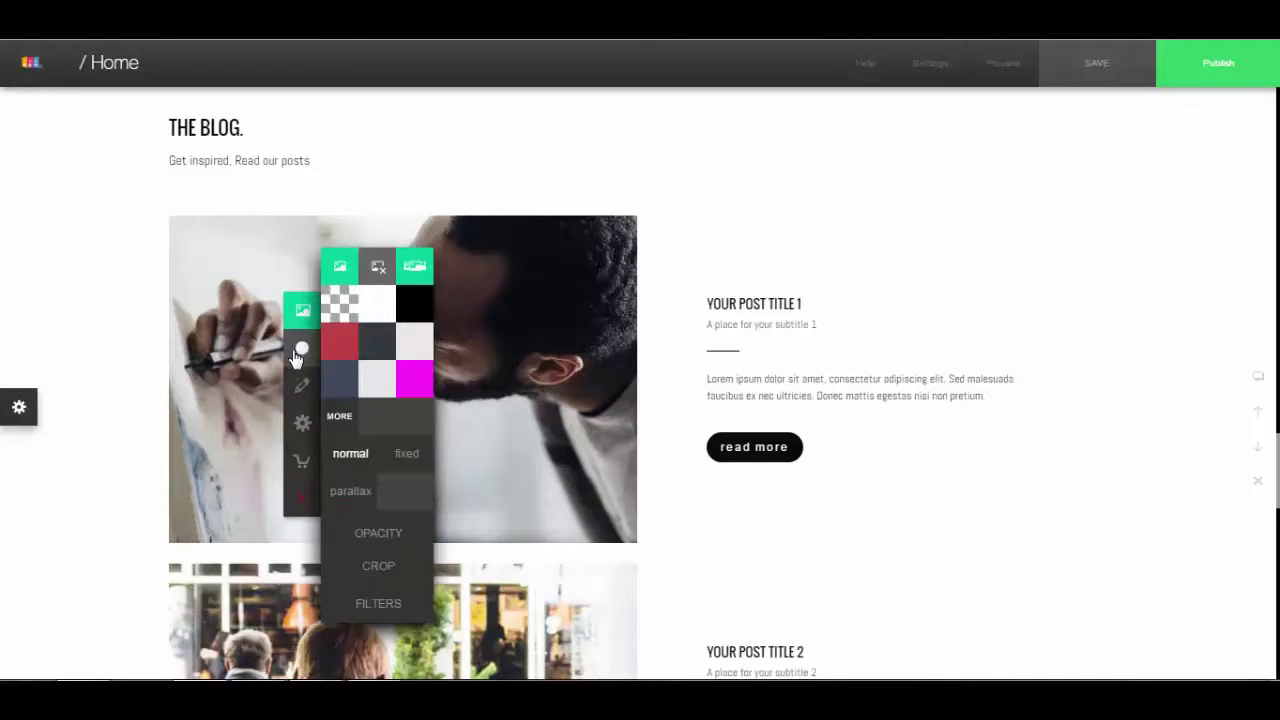
{"action": "left_click", "coordinate": [377, 270]}
{"action": "left_click", "coordinate": [174, 442]}
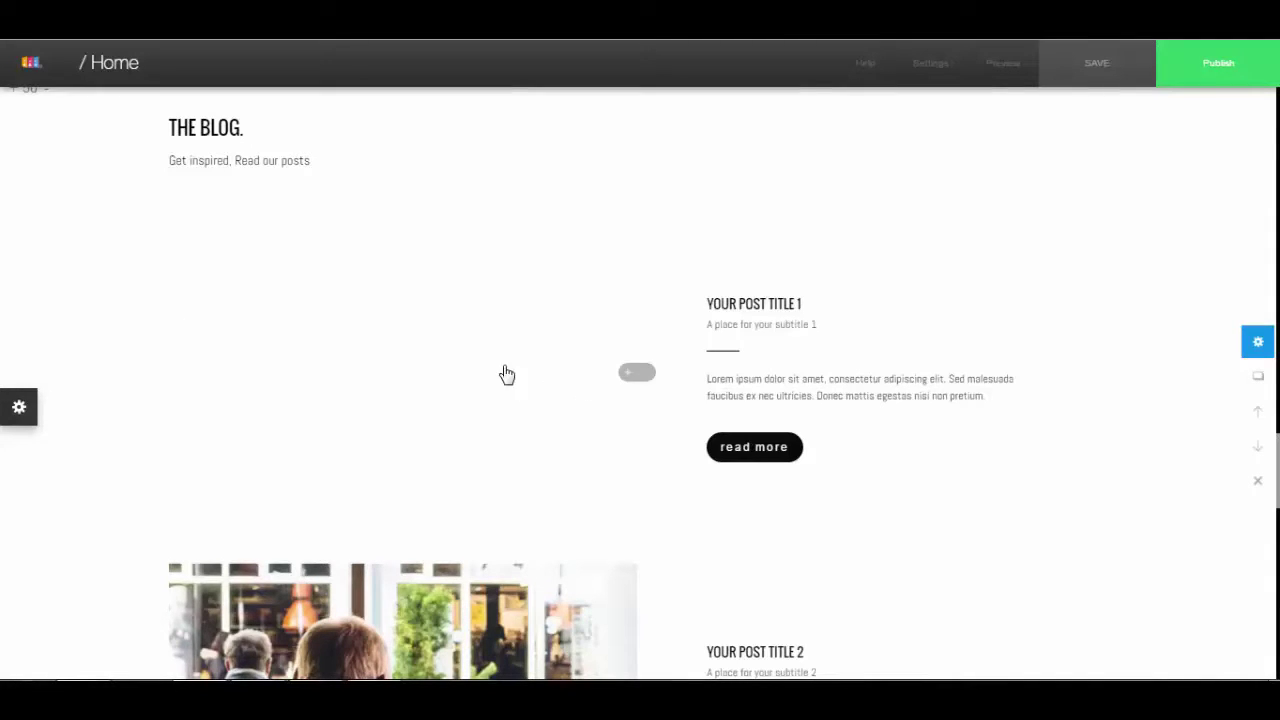
{"action": "left_click", "coordinate": [636, 374]}
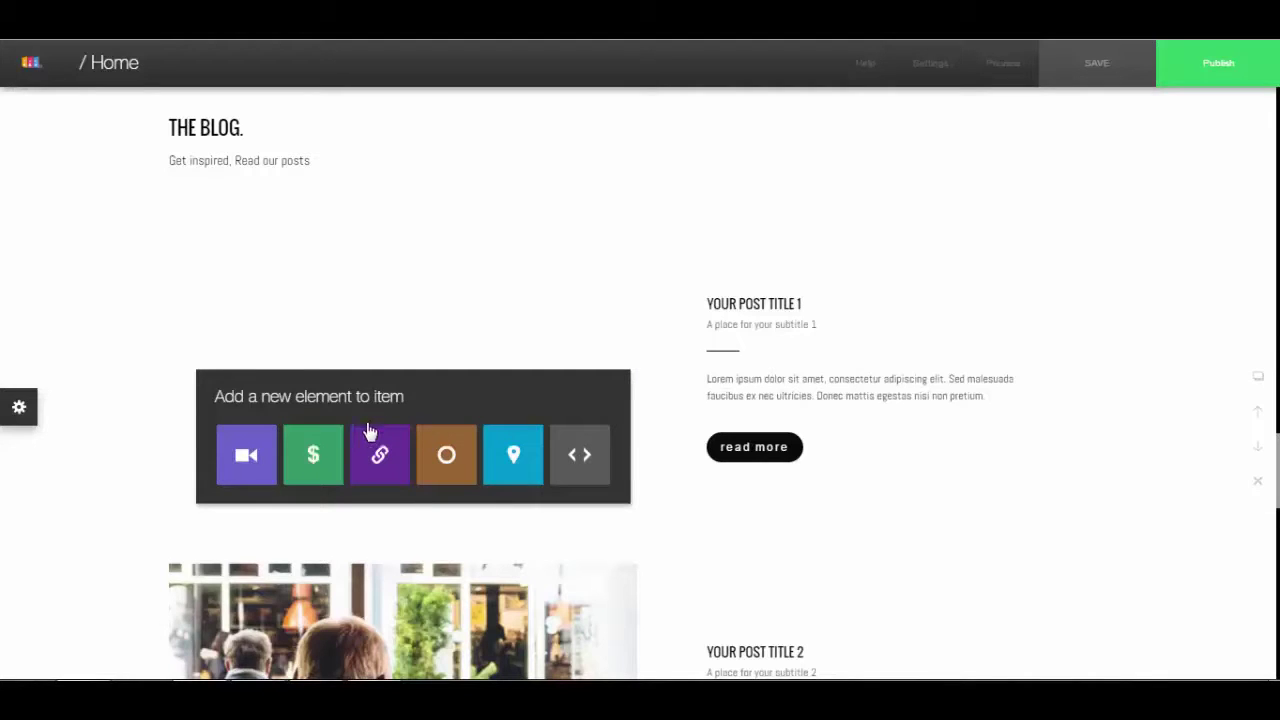
{"action": "left_click", "coordinate": [240, 470]}
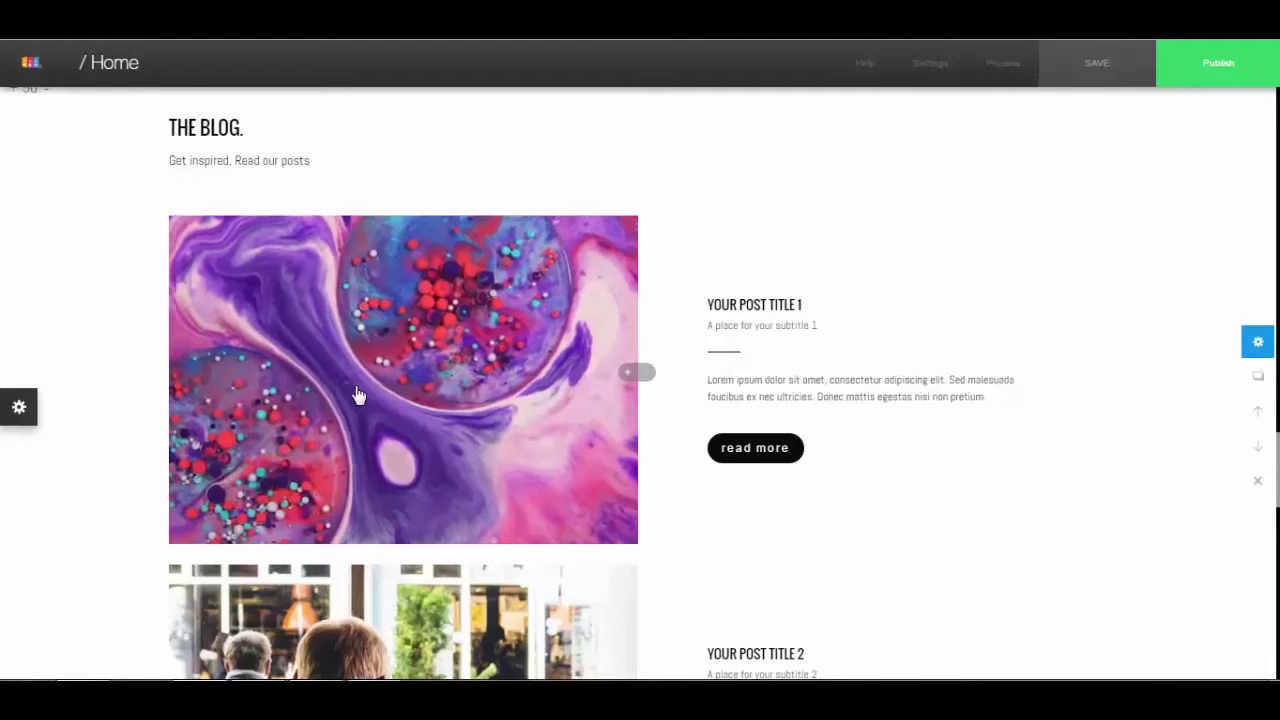
- Replace the first post's video with the green lizards clip from the Nature category of the media center
{"action": "left_click", "coordinate": [348, 316]}
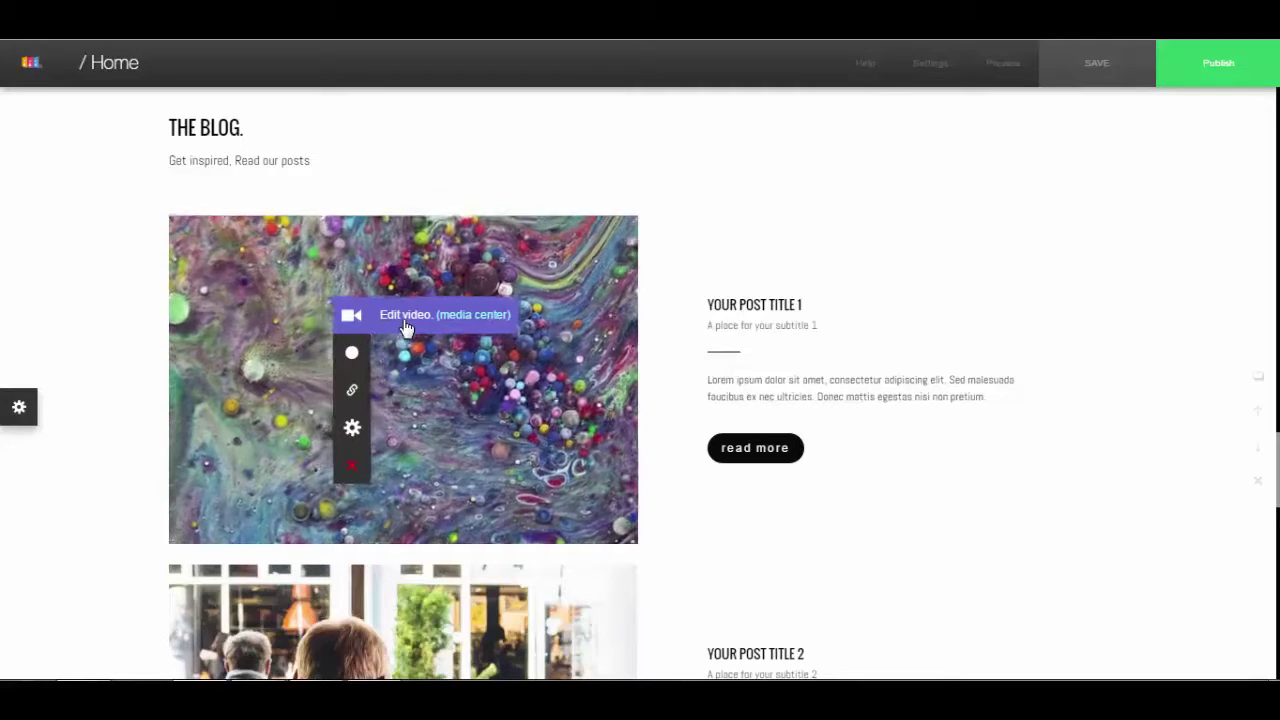
{"action": "left_click", "coordinate": [478, 329]}
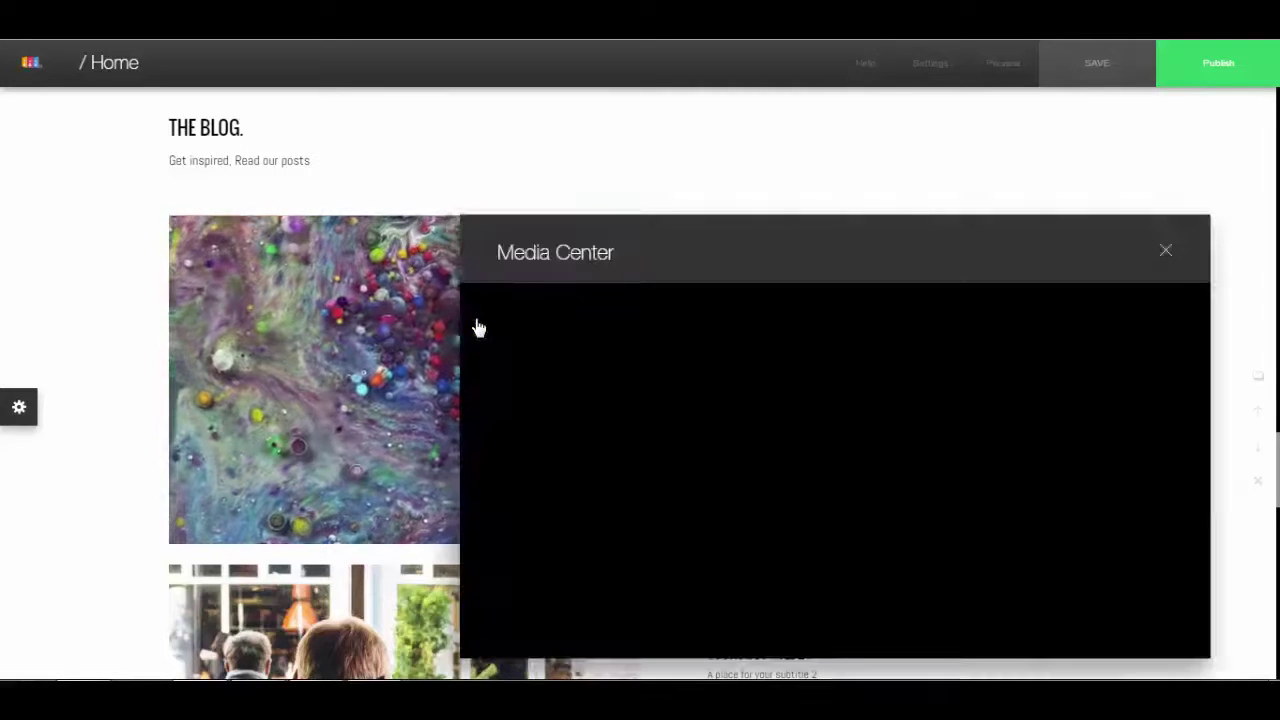
{"action": "left_click_drag", "start_coordinate": [689, 254], "coordinate": [647, 176]}
{"action": "left_click_drag", "start_coordinate": [763, 542], "coordinate": [975, 538]}
{"action": "left_click", "coordinate": [816, 234]}
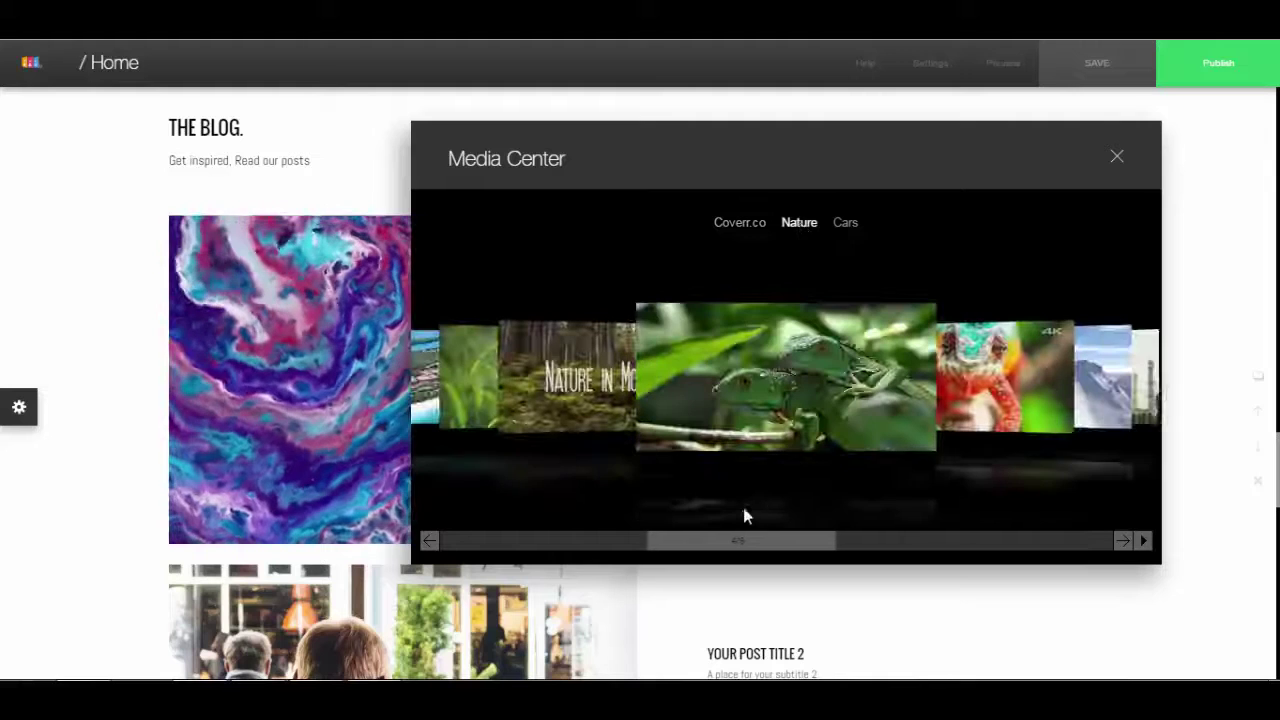
{"action": "mouse_move", "coordinate": [728, 551]}
{"action": "left_mouse_down"}
{"action": "mouse_move", "coordinate": [674, 549]}
{"action": "mouse_move", "coordinate": [737, 543]}
{"action": "left_mouse_up"}
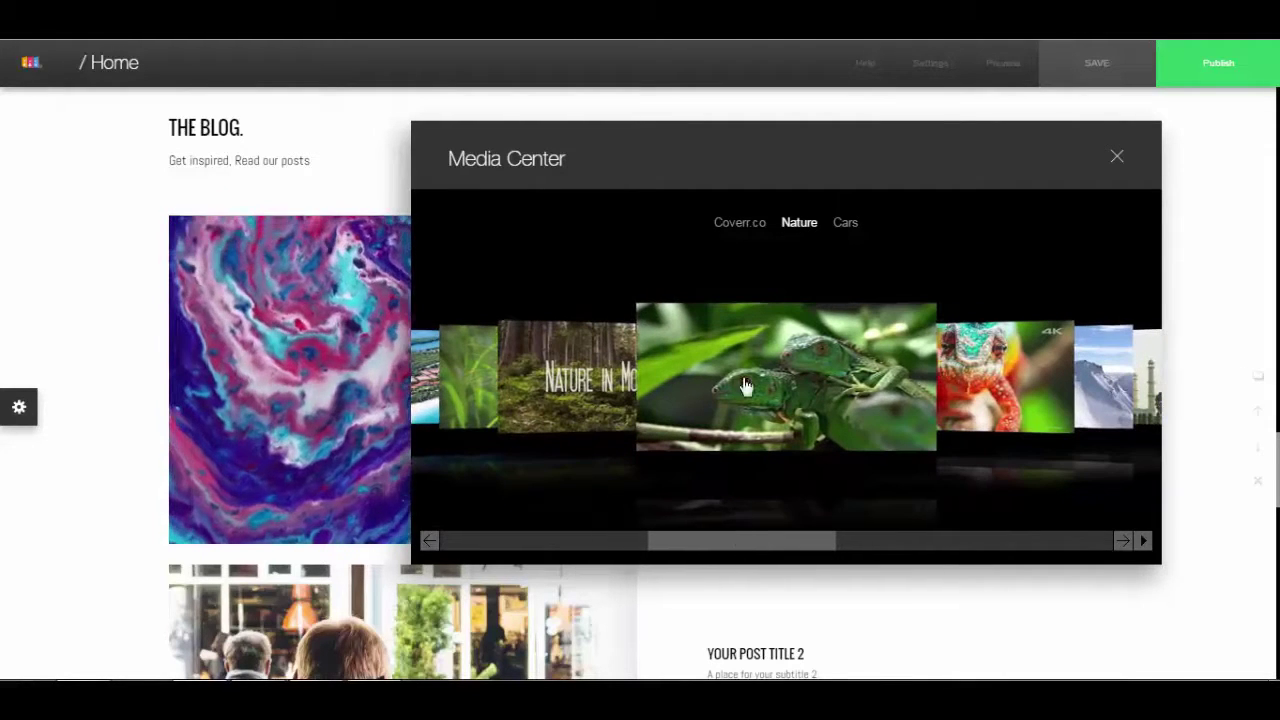
{"action": "left_click", "coordinate": [744, 386]}
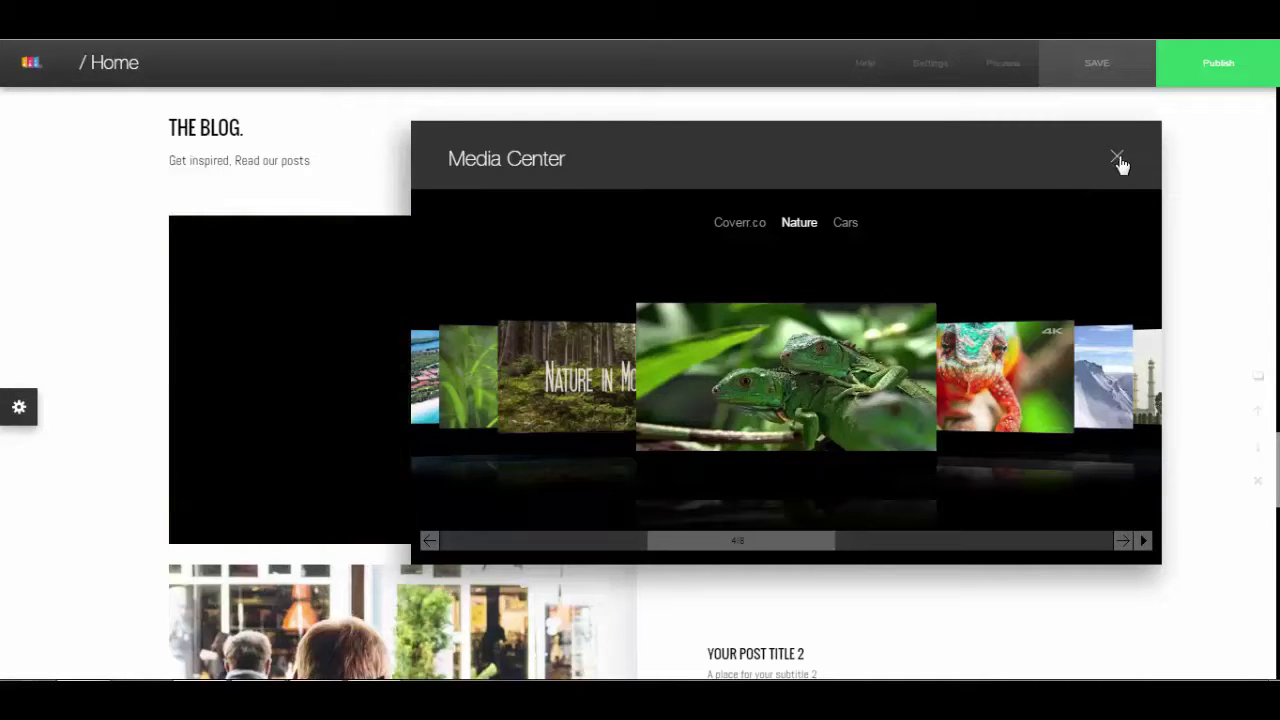
{"action": "left_click", "coordinate": [1117, 159]}
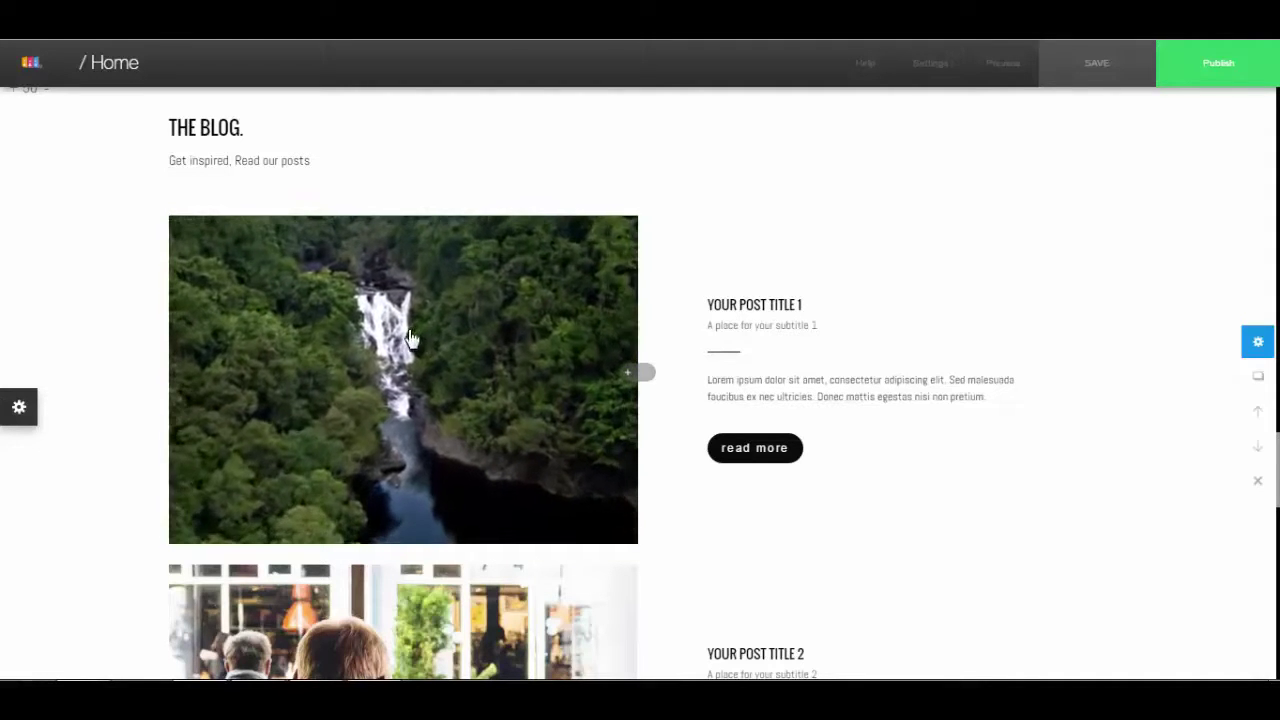
- Try the first post's video with the Cover option off, turn Cover back on, and save the video settings
{"action": "left_click", "coordinate": [437, 350]}
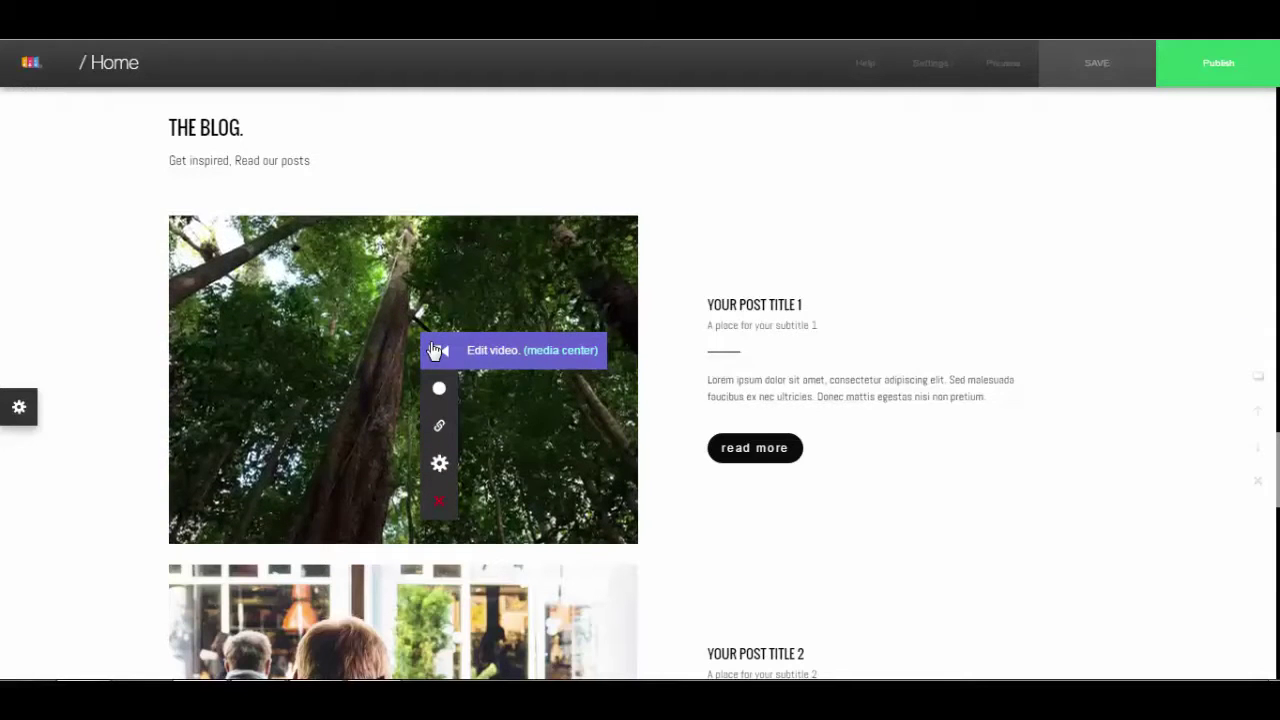
{"action": "left_click", "coordinate": [490, 353]}
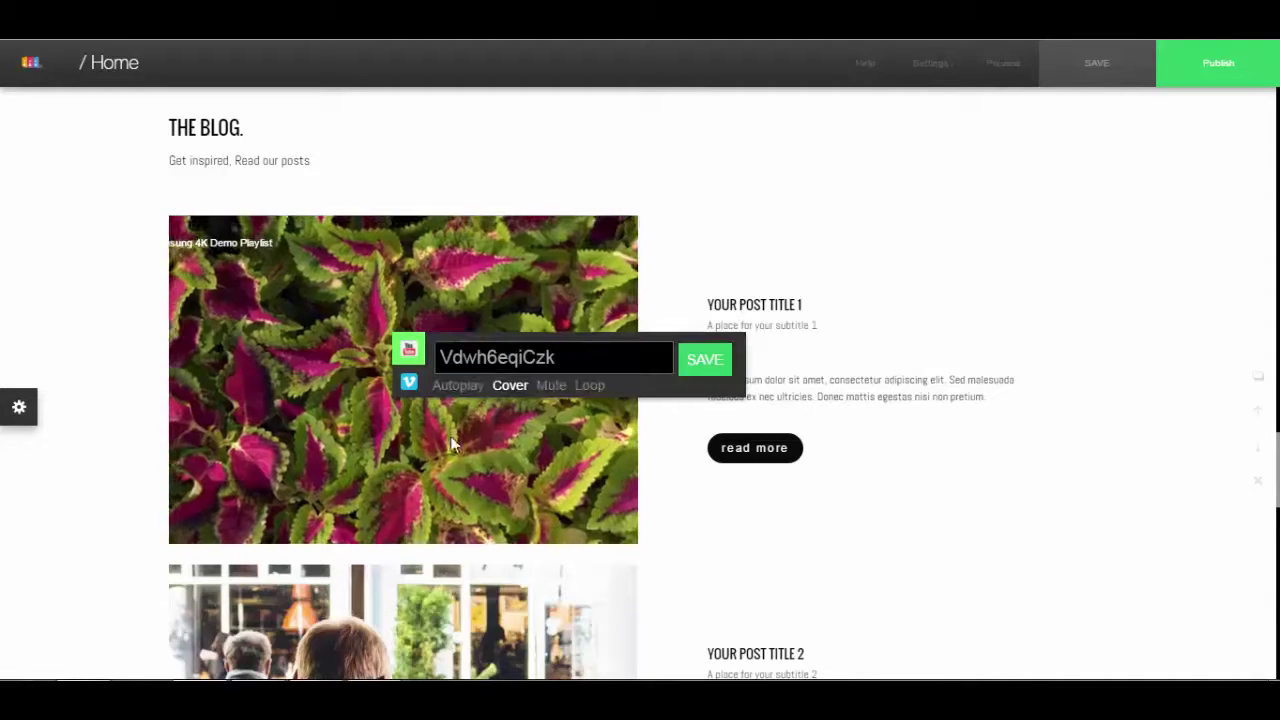
{"action": "left_click", "coordinate": [507, 387]}
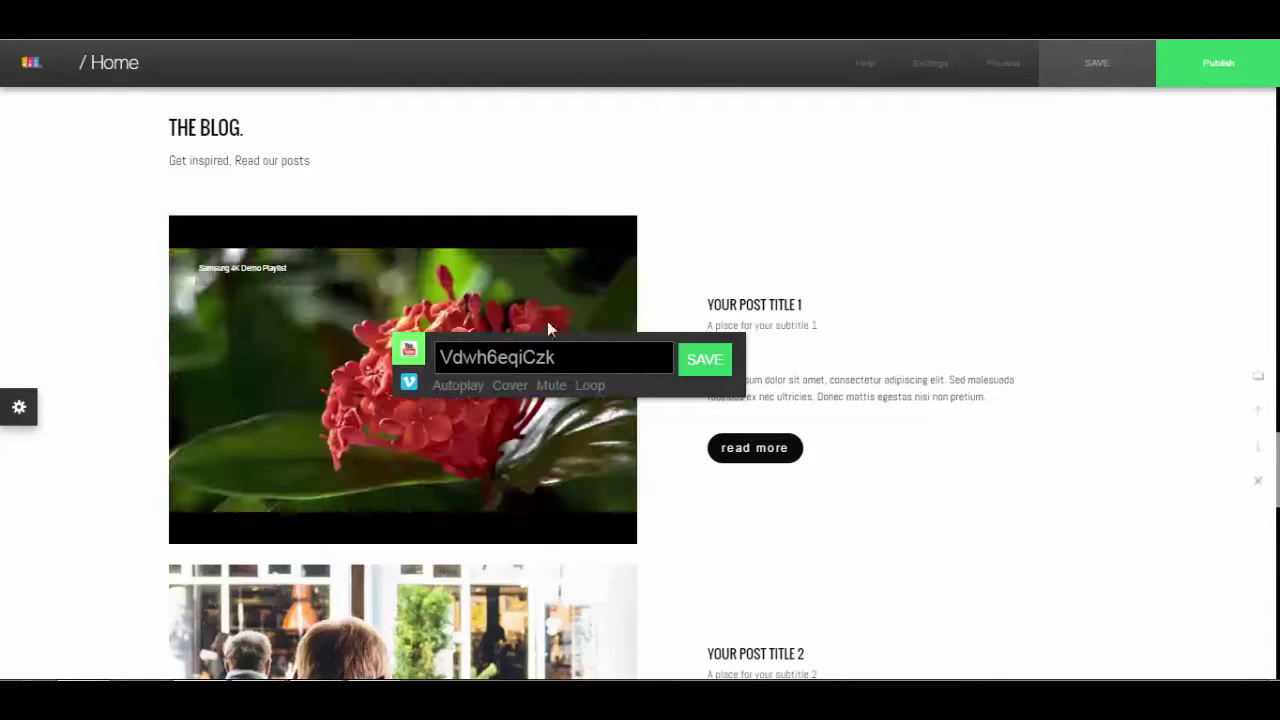
{"action": "left_click", "coordinate": [512, 387]}
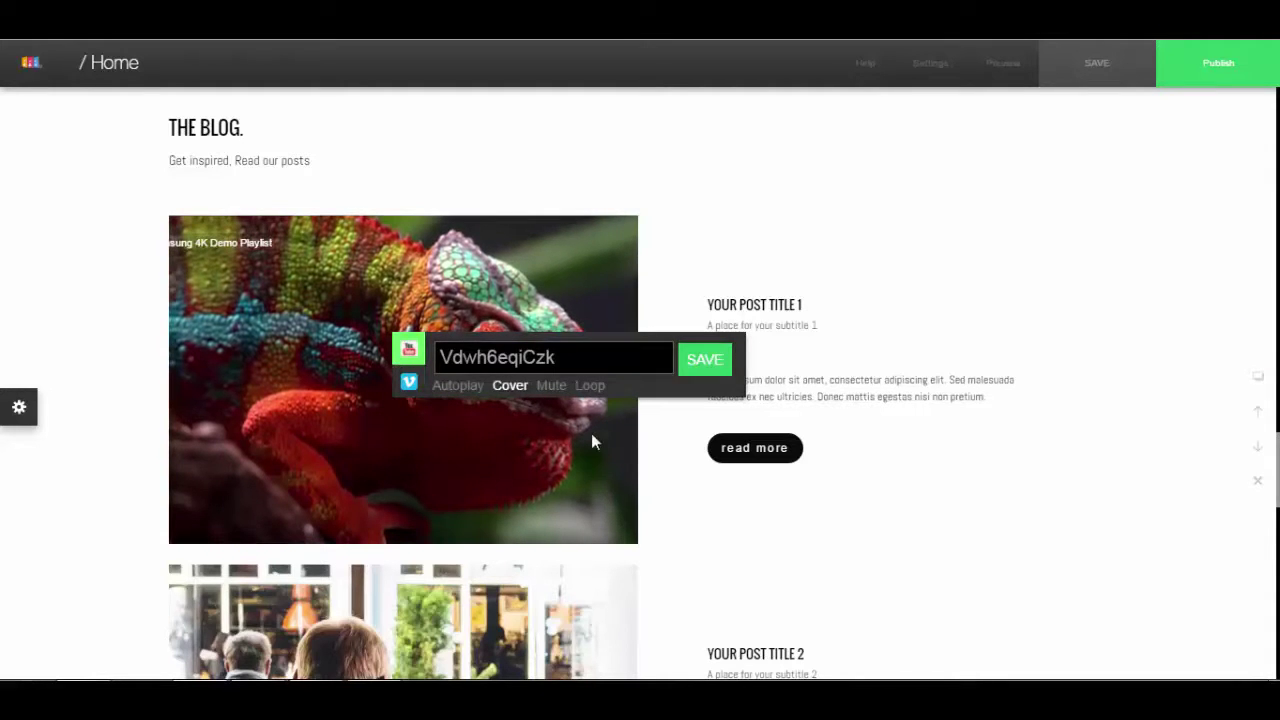
{"action": "left_click", "coordinate": [699, 368]}
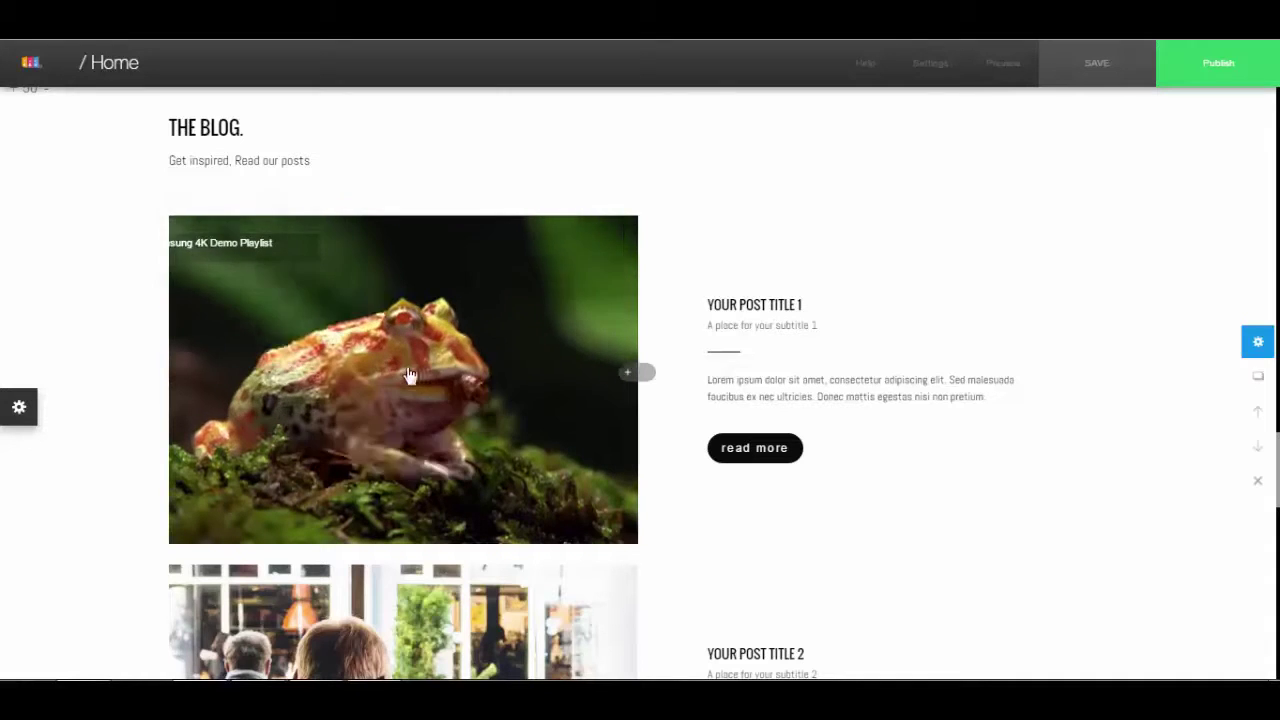
- Examine the source and playback options, including Autoplay, in the first blog post's video settings, and close them
{"action": "left_click", "coordinate": [479, 337]}
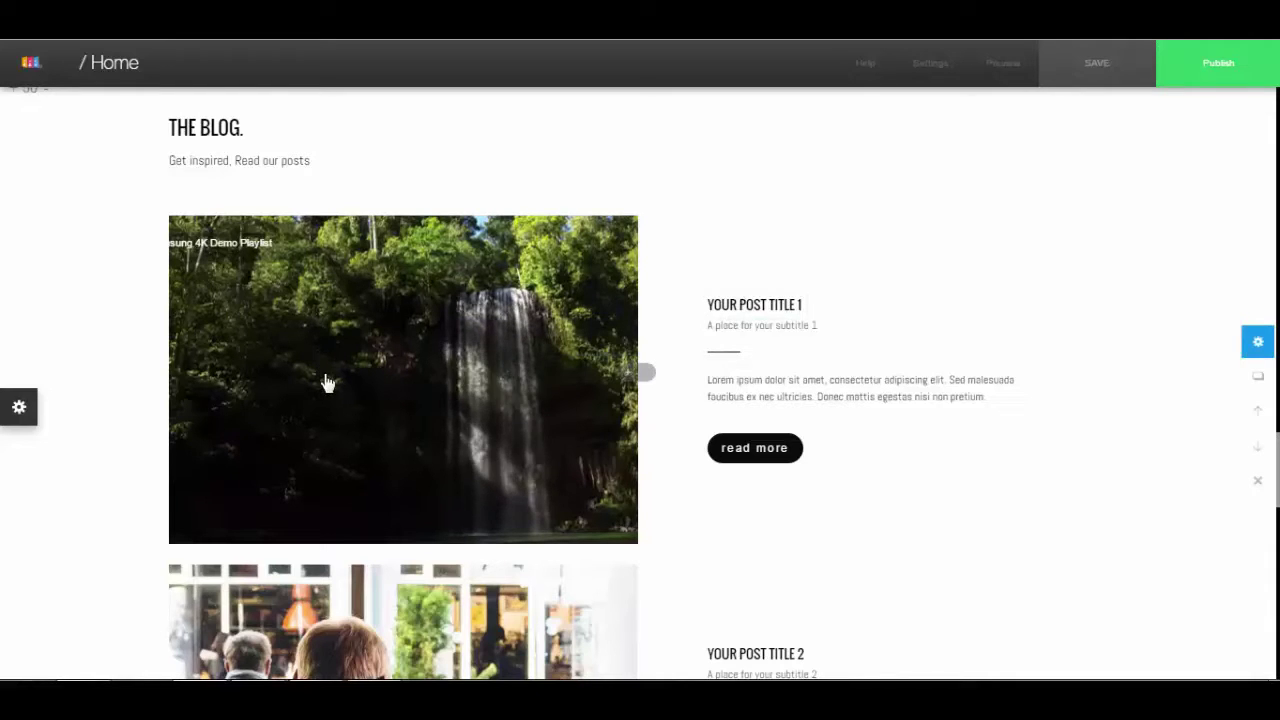
{"action": "left_click", "coordinate": [458, 320]}
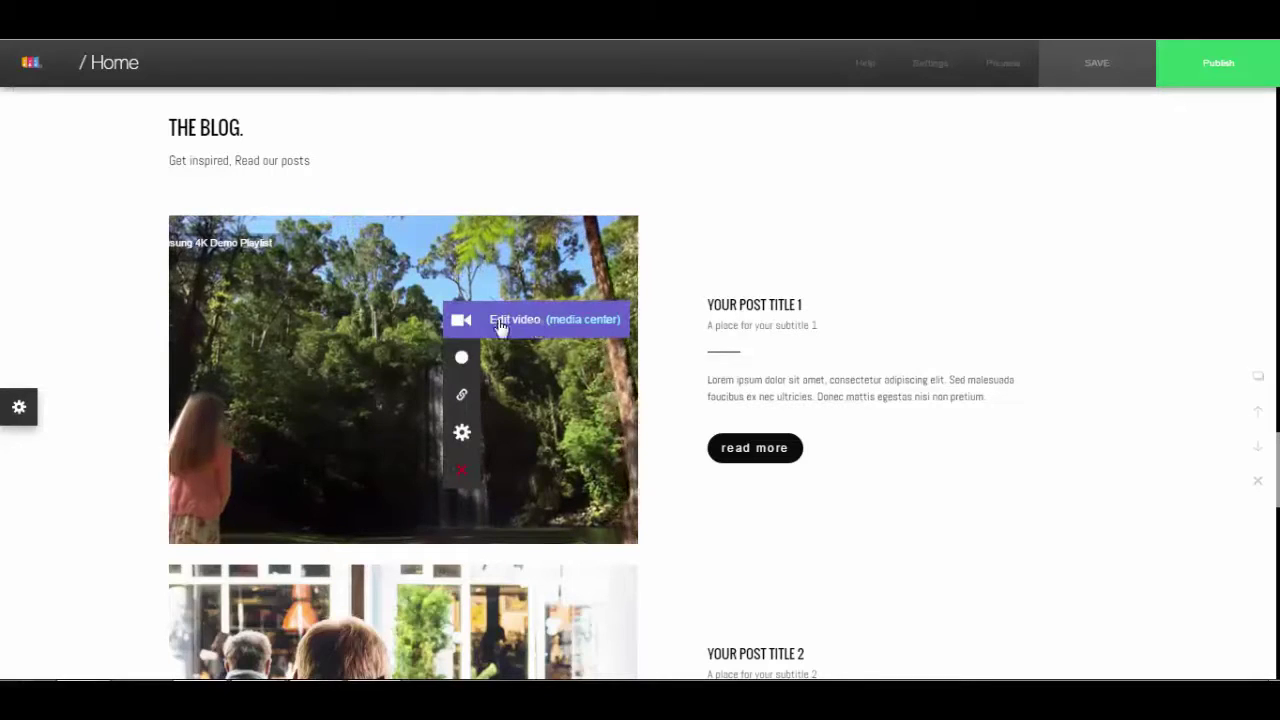
{"action": "left_click", "coordinate": [500, 322]}
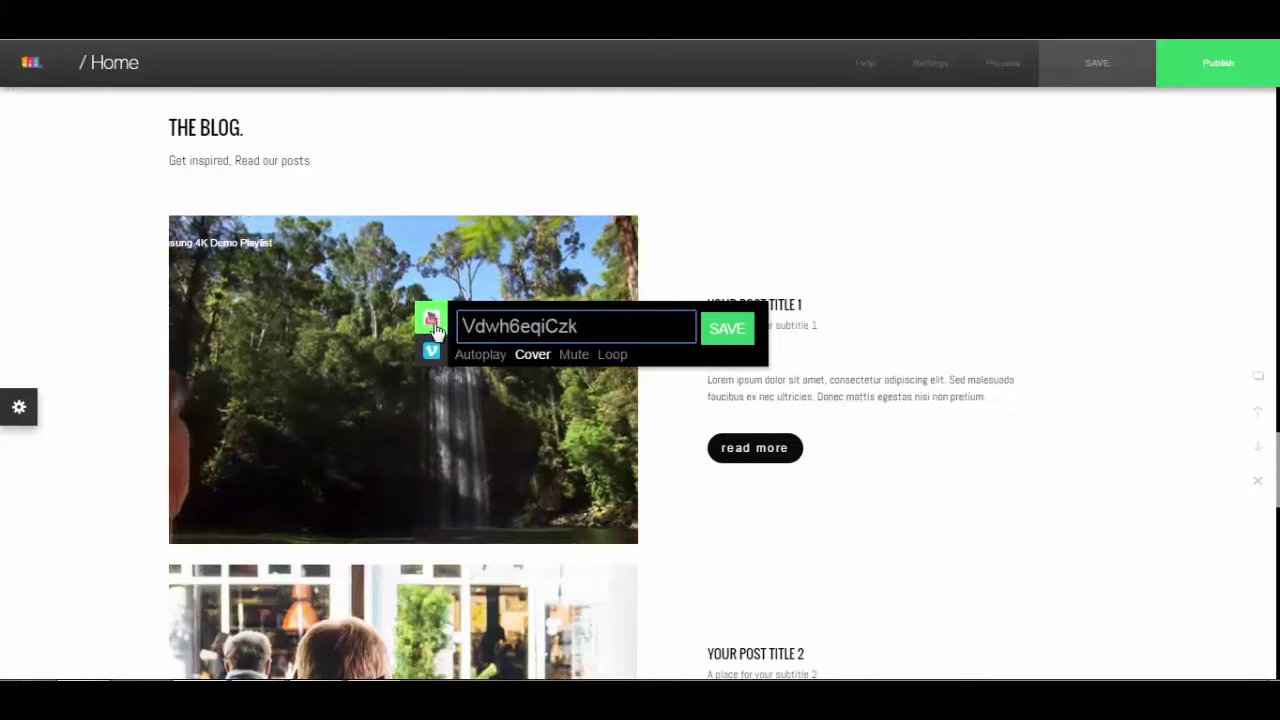
{"action": "left_click", "coordinate": [478, 356]}
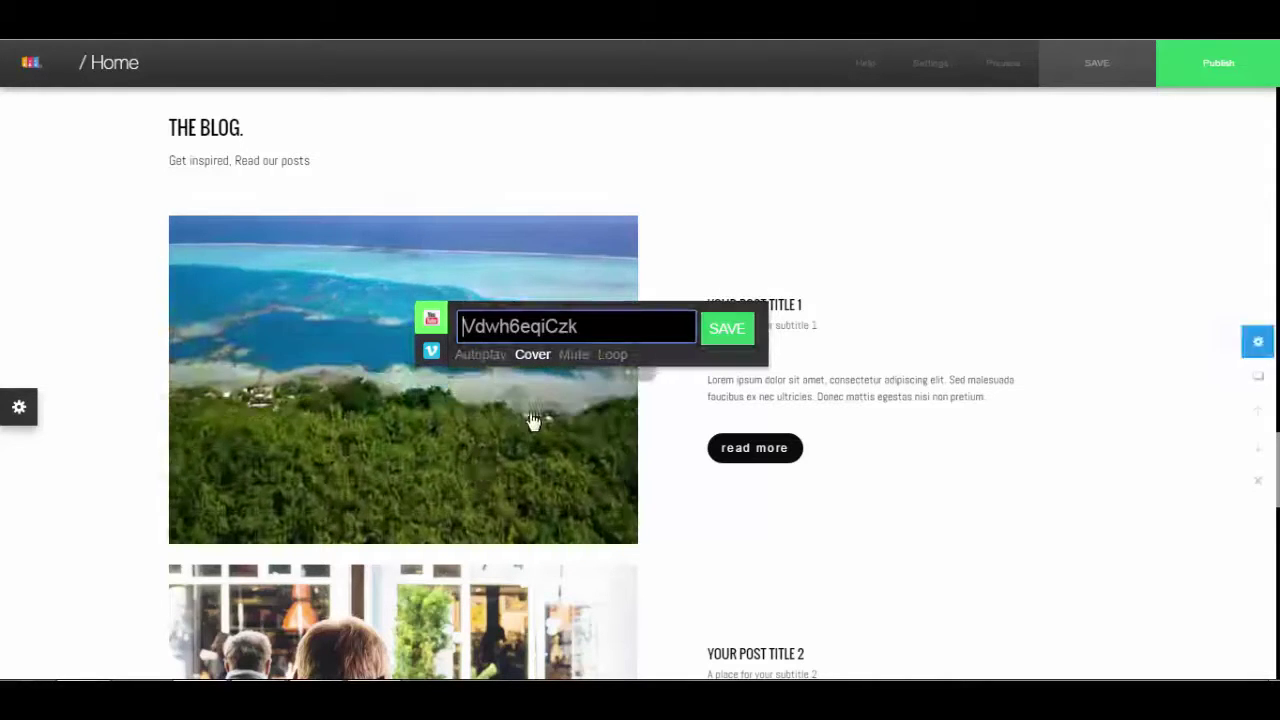
{"action": "scroll", "coordinate": [622, 387], "scroll_direction": "down", "scroll_amount": 1}
{"action": "scroll", "coordinate": [361, 323], "scroll_direction": "up", "scroll_amount": 1}
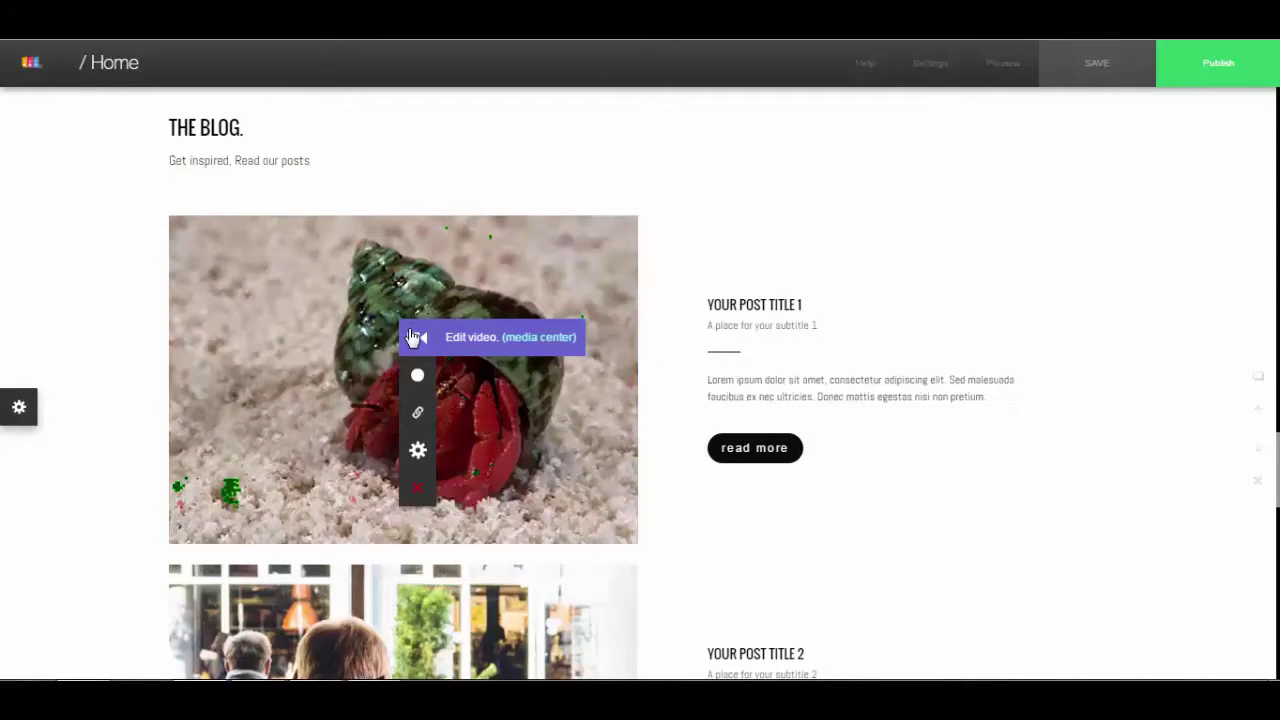
- Browse the Coverr.co and Cars clips in the media center for the first post's video, and close the media center
{"action": "left_click", "coordinate": [543, 340]}
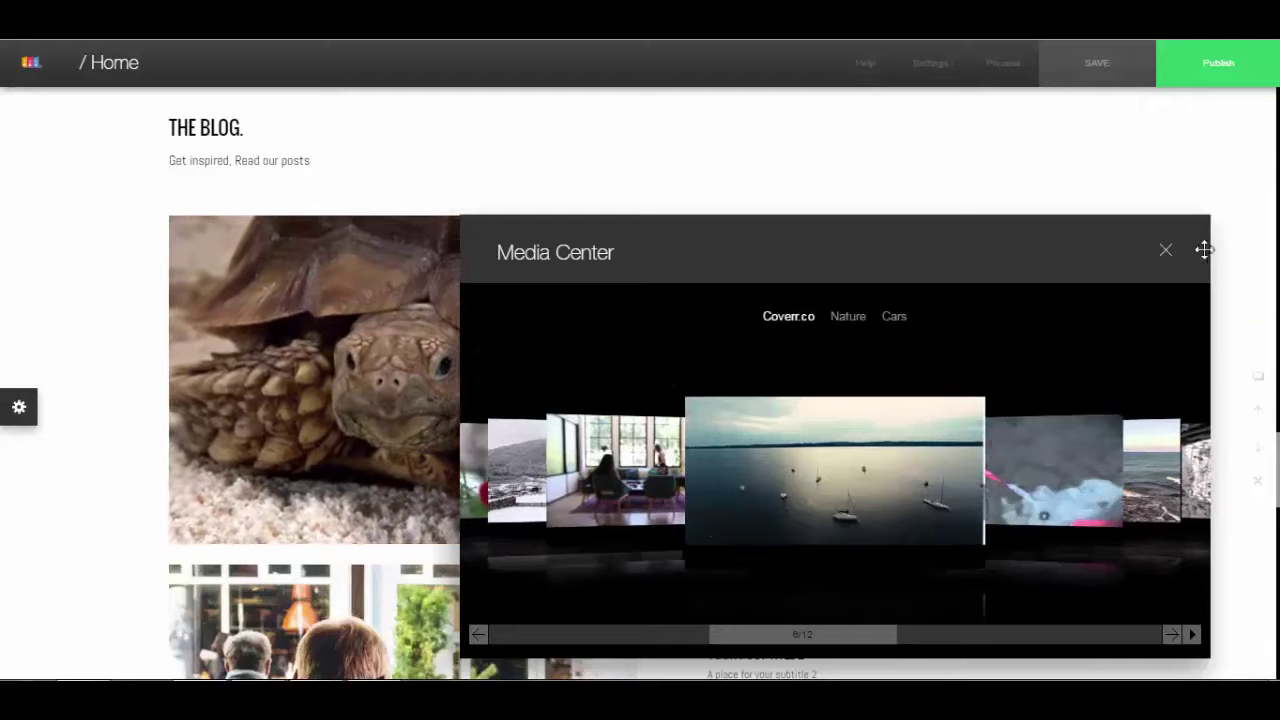
{"action": "left_click_drag", "start_coordinate": [820, 648], "coordinate": [1074, 654]}
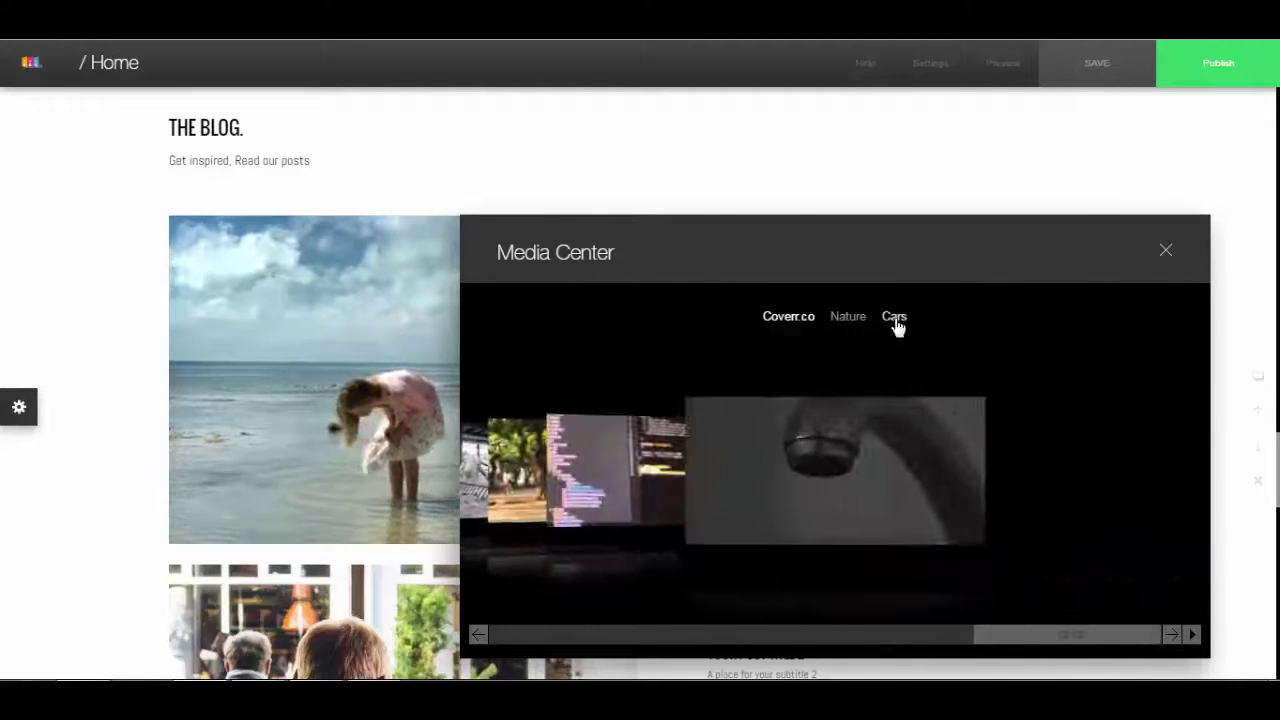
{"action": "left_click", "coordinate": [894, 318]}
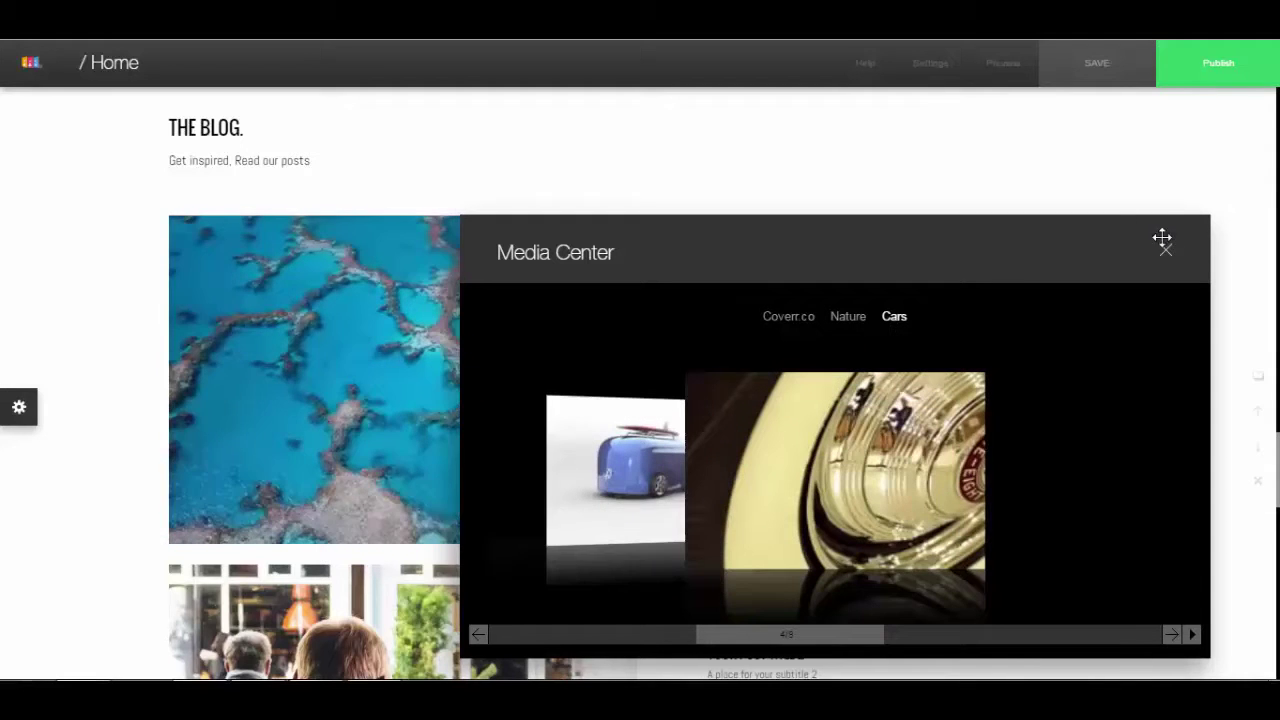
{"action": "left_click", "coordinate": [1166, 252]}
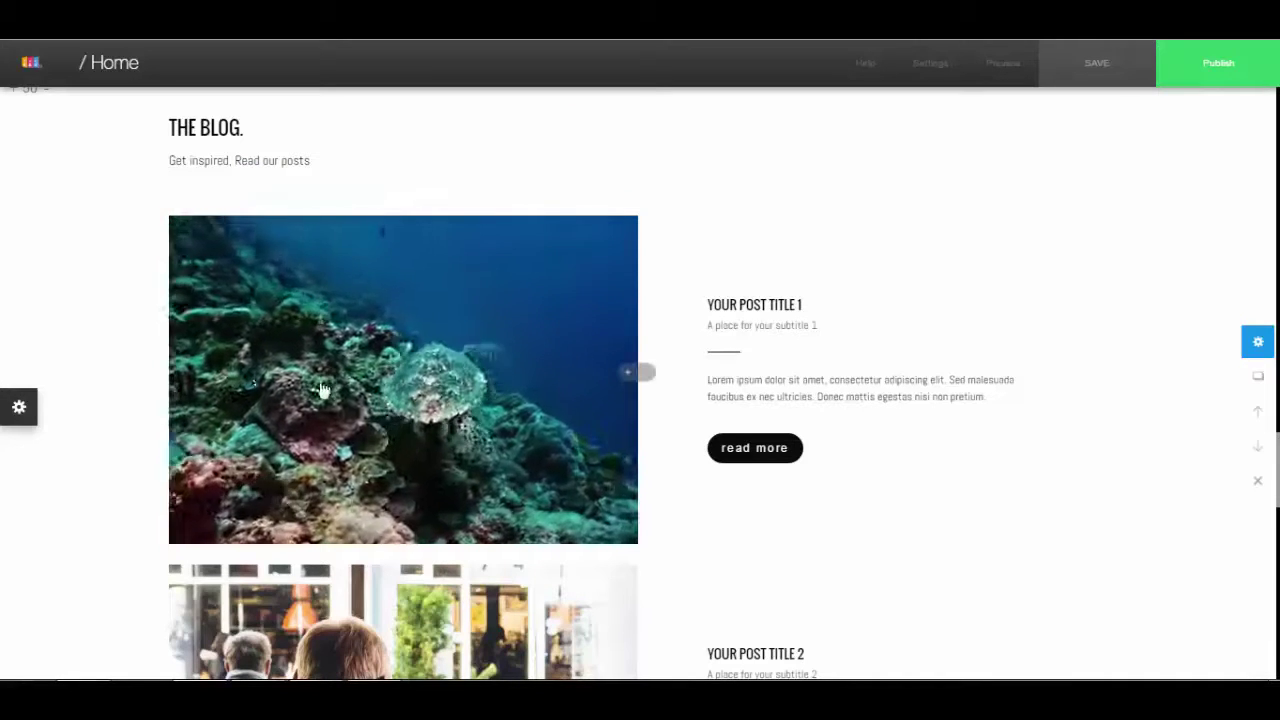
- Add a video element to the "Sell & Buy Your House Fast with Racer&Co" section above the blog and open its video settings
{"action": "scroll", "coordinate": [337, 377], "scroll_direction": "down", "scroll_amount": 2}
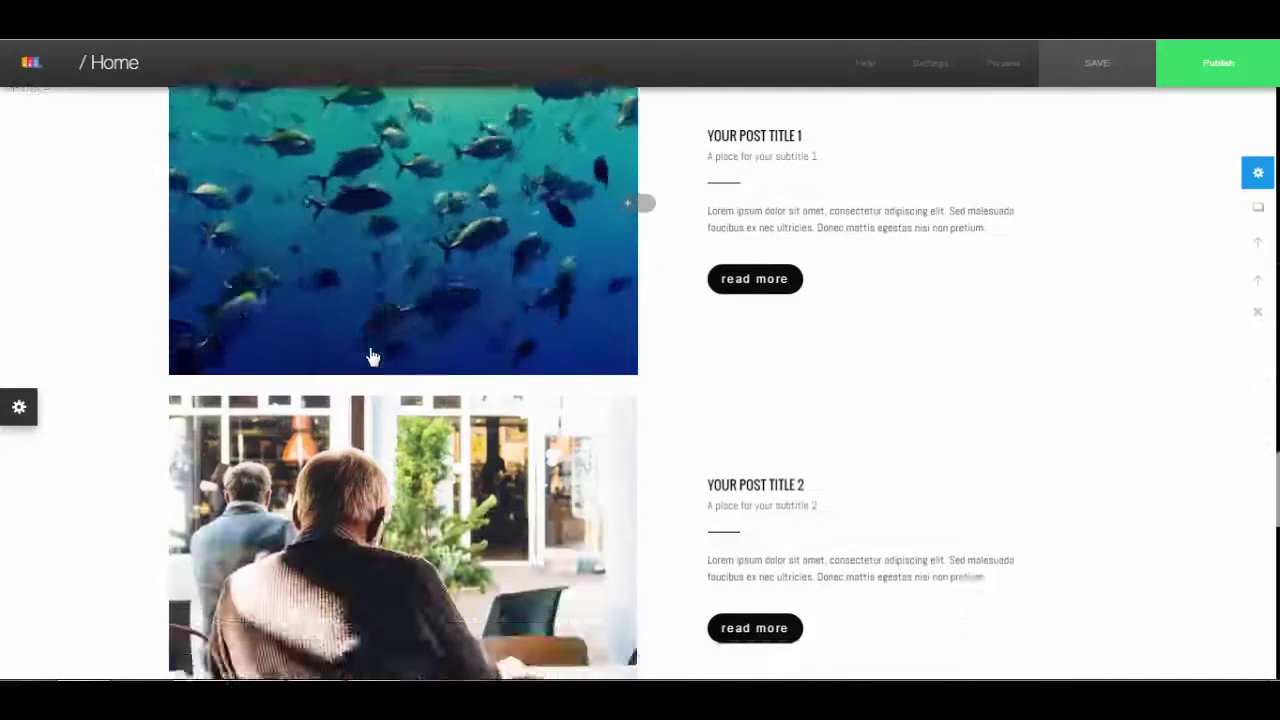
{"action": "scroll", "coordinate": [372, 357], "scroll_direction": "up", "scroll_amount": 10}
{"action": "scroll", "coordinate": [372, 357], "scroll_direction": "down", "scroll_amount": 3}
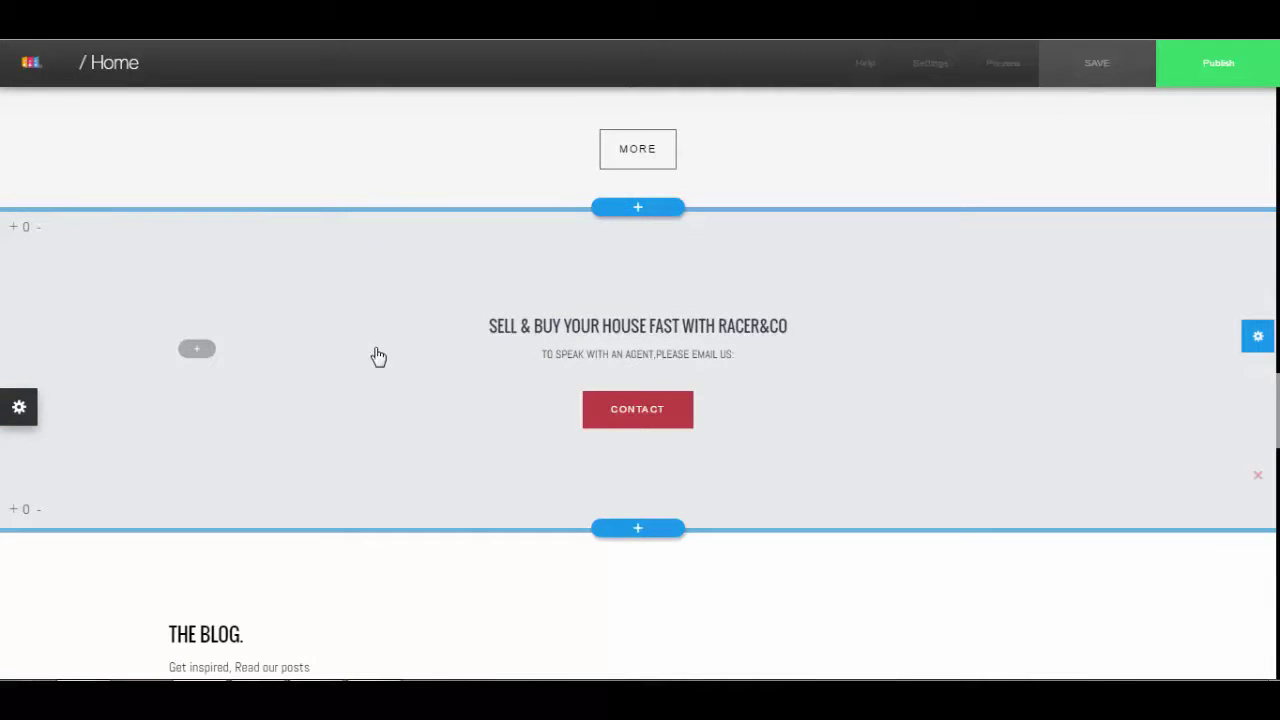
{"action": "left_click", "coordinate": [196, 351]}
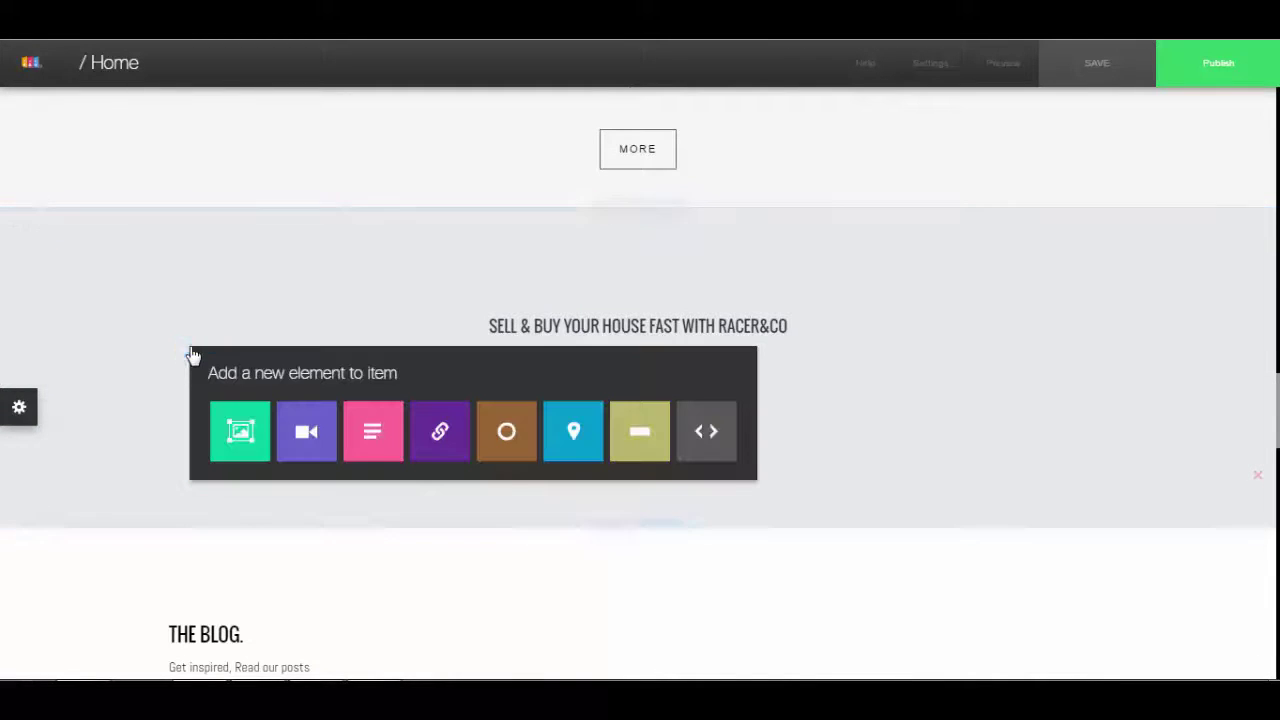
{"action": "left_click", "coordinate": [317, 449]}
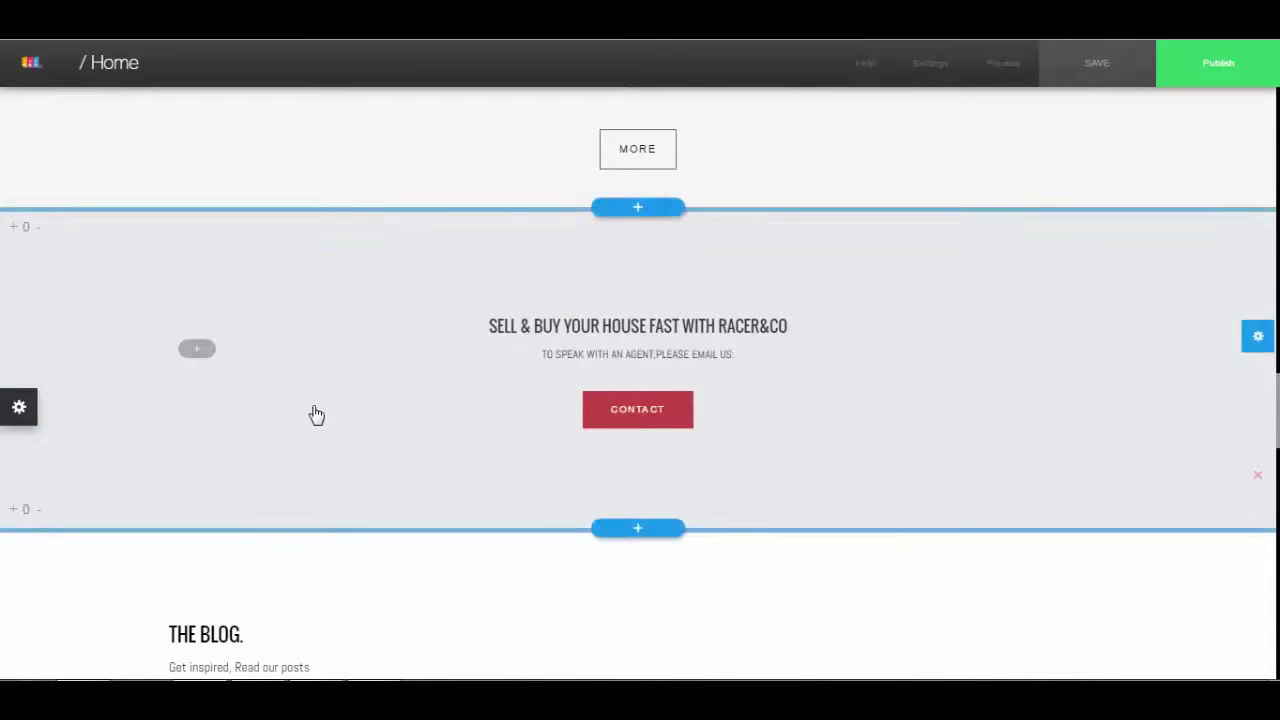
{"action": "left_click", "coordinate": [316, 414]}
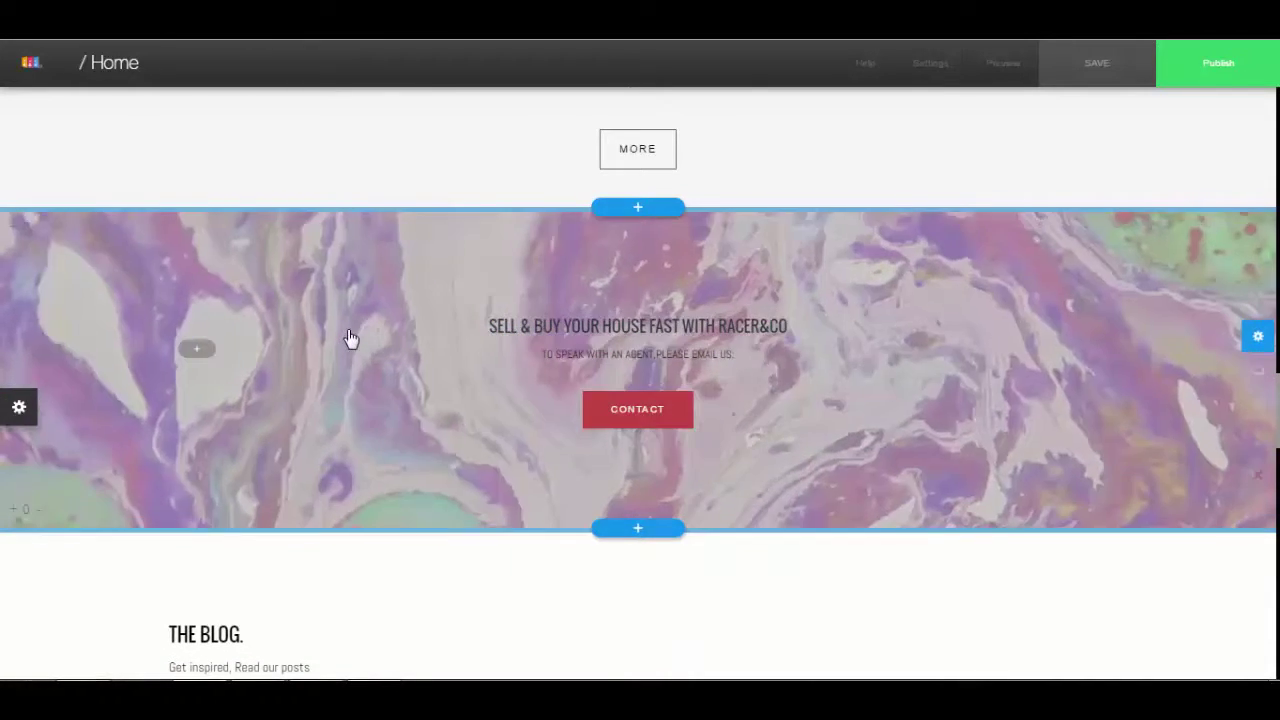
{"action": "left_click", "coordinate": [329, 324]}
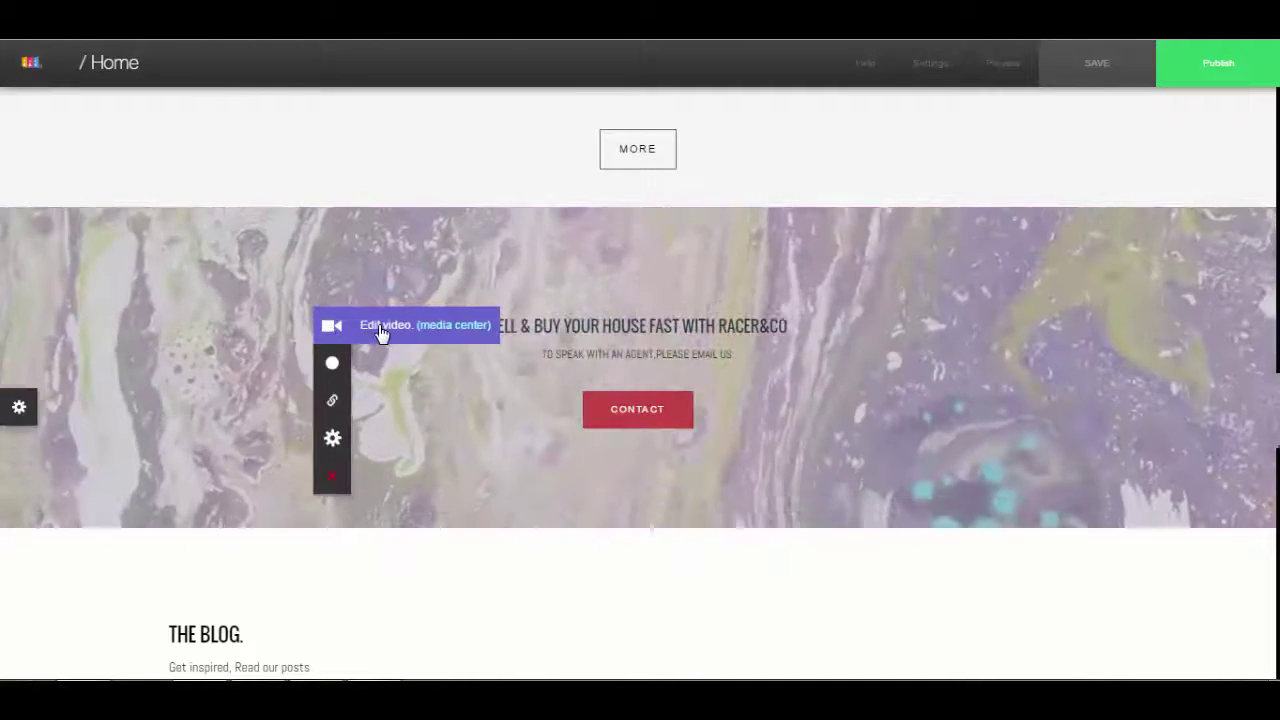
{"action": "left_click", "coordinate": [381, 332]}
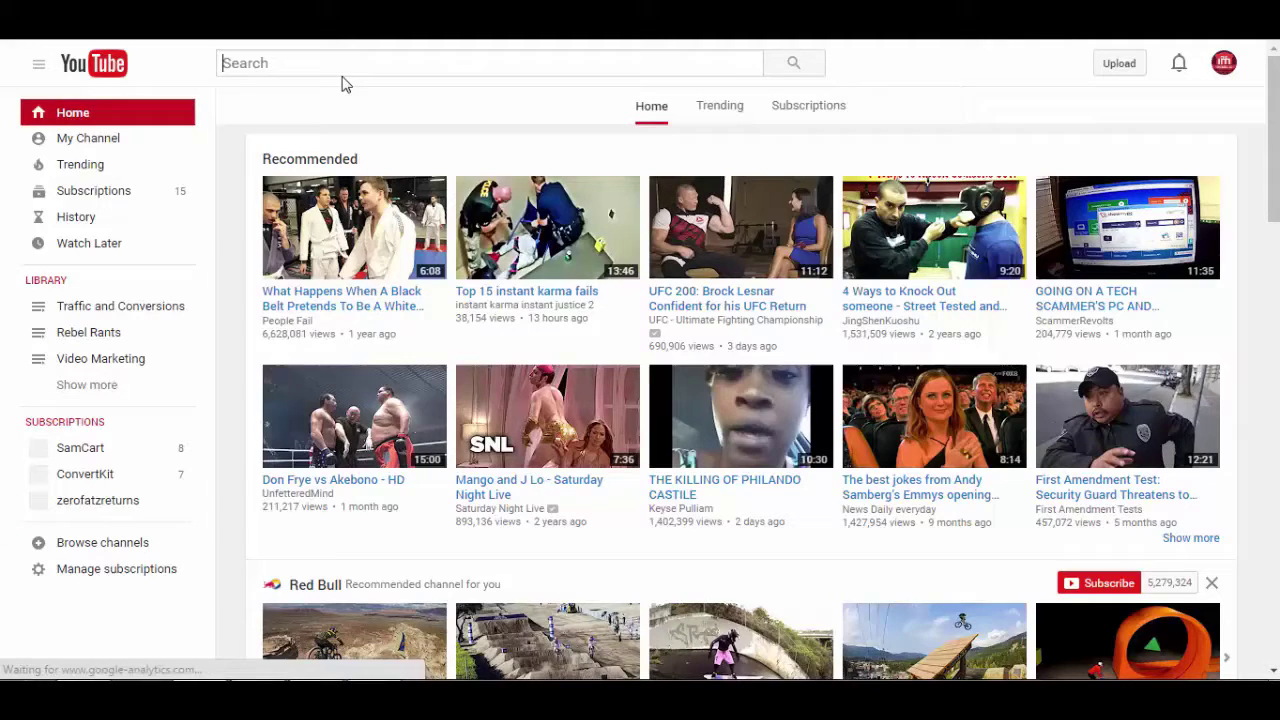
- Switch to YouTube and search for "Hd Video background"
{"action": "type", "text": "Hd "}
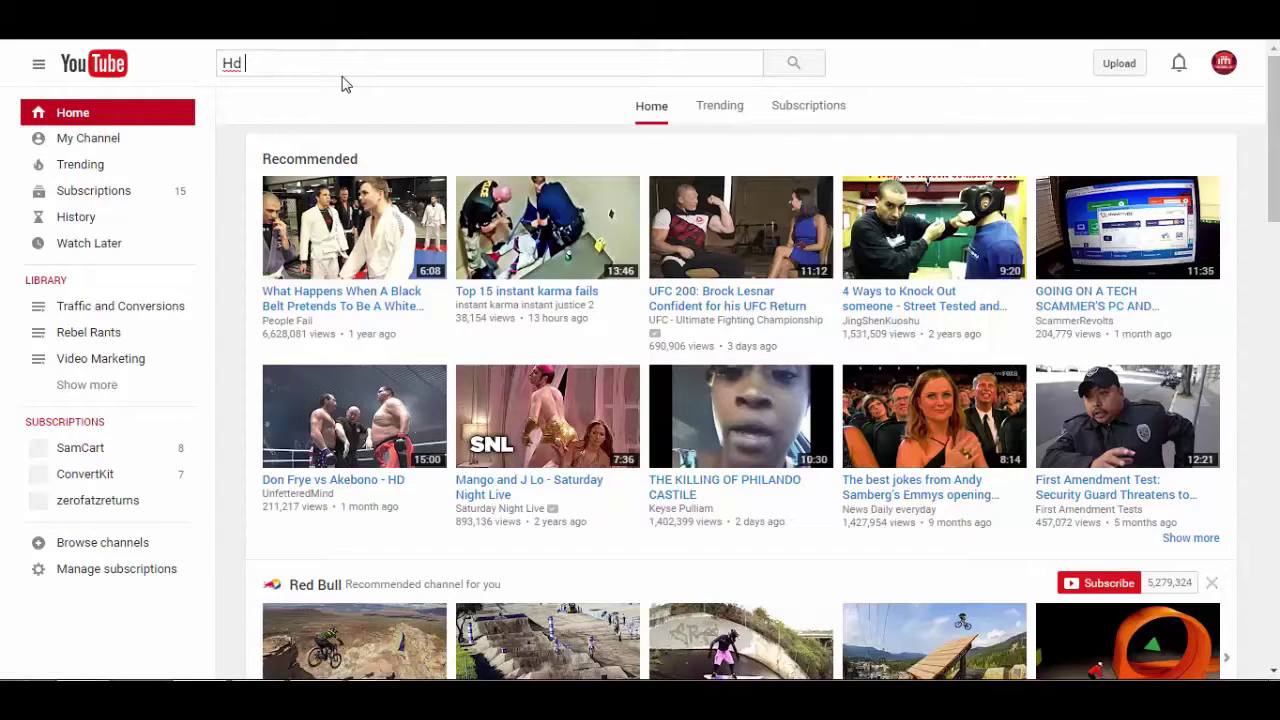
{"action": "type", "text": "Vdieo"}
{"action": "key", "text": "BackSpace"}
{"action": "key", "text": "BackSpace"}
{"action": "key", "text": "BackSpace"}
{"action": "key", "text": "BackSpace"}
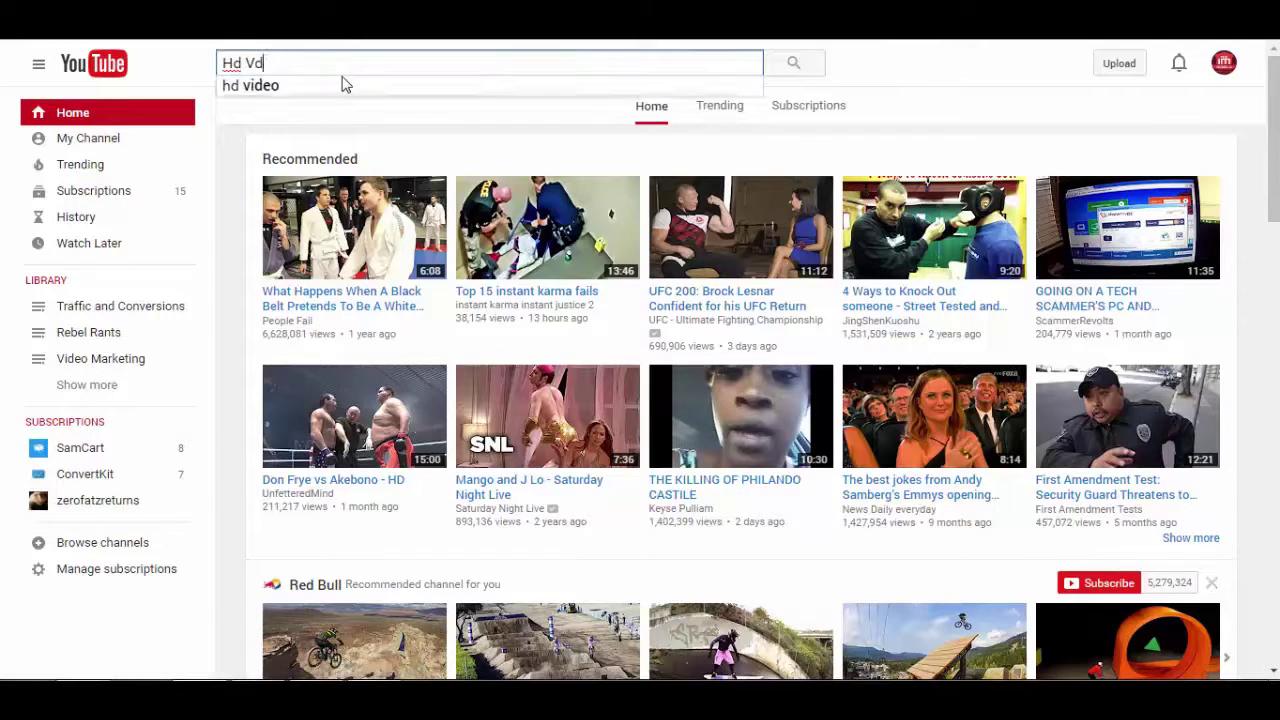
{"action": "type", "text": "ideo background"}
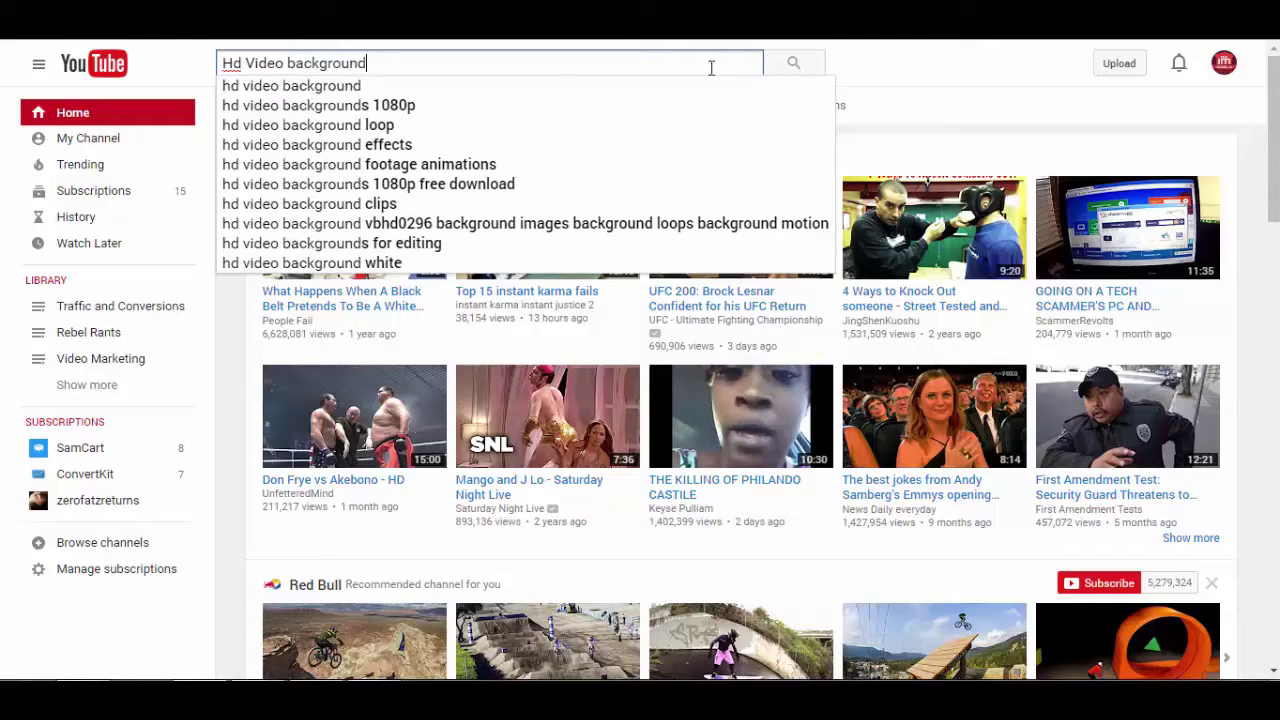
{"action": "left_click", "coordinate": [795, 68]}
- Open the short "free hd video backgrounds - paris" video from the search results and pause it
{"action": "scroll", "coordinate": [640, 349], "scroll_direction": "down", "scroll_amount": 10}
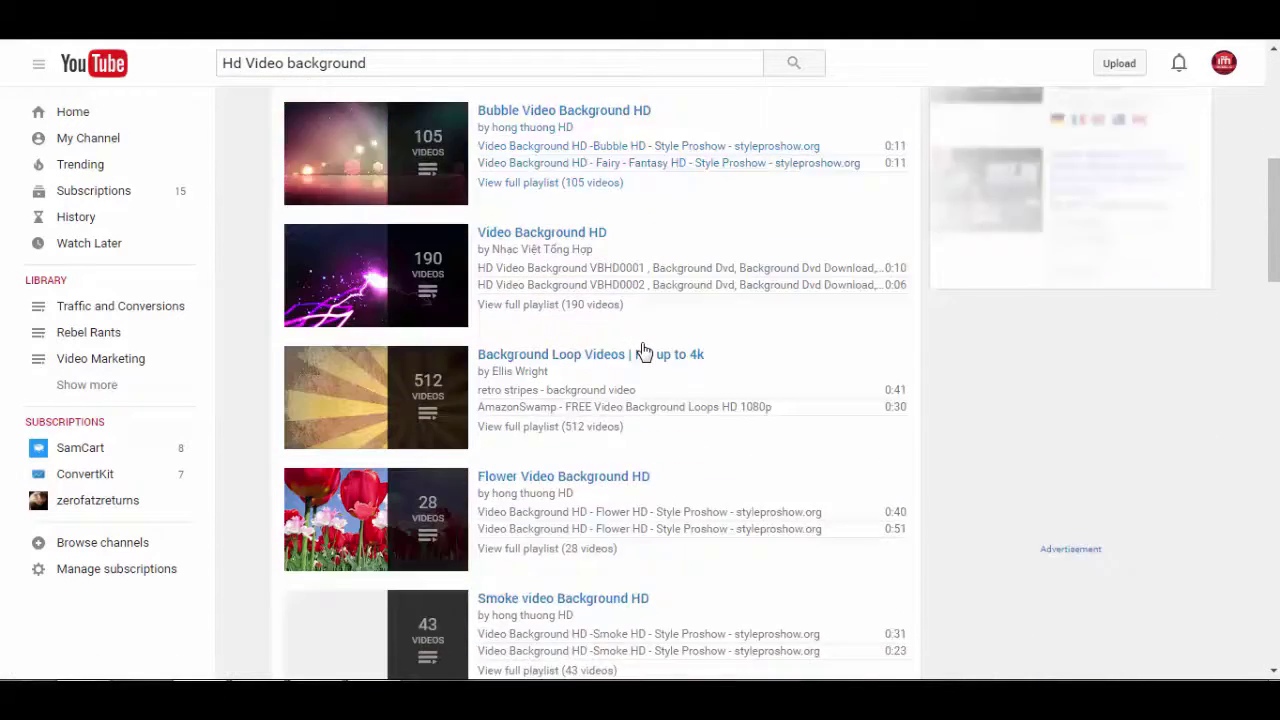
{"action": "scroll", "coordinate": [645, 350], "scroll_direction": "down", "scroll_amount": 3}
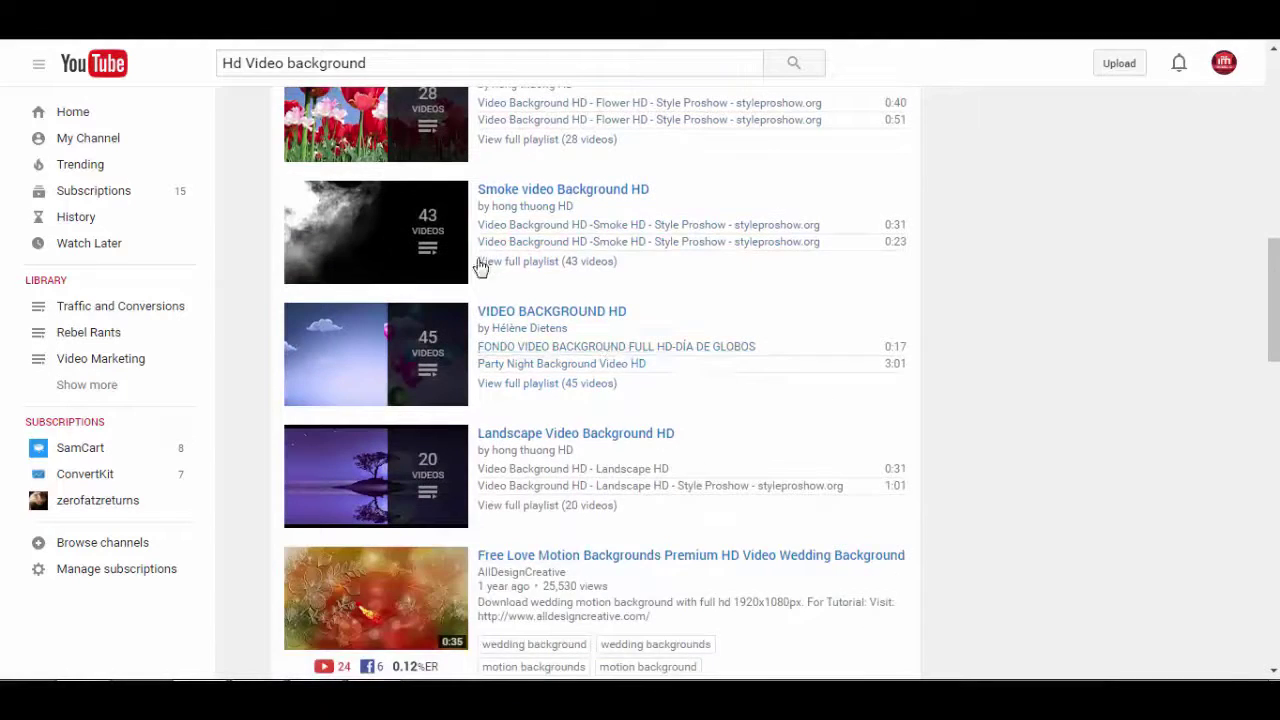
{"action": "scroll", "coordinate": [480, 267], "scroll_direction": "down", "scroll_amount": 4}
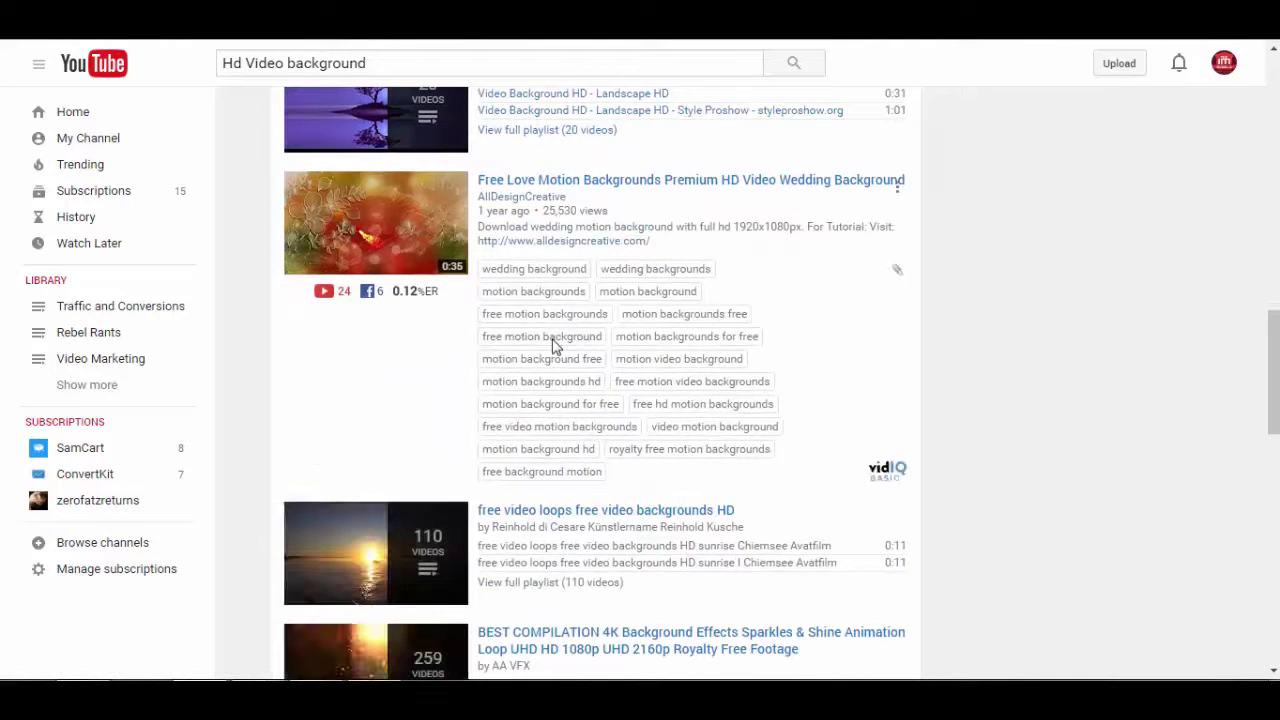
{"action": "scroll", "coordinate": [553, 345], "scroll_direction": "down", "scroll_amount": 5}
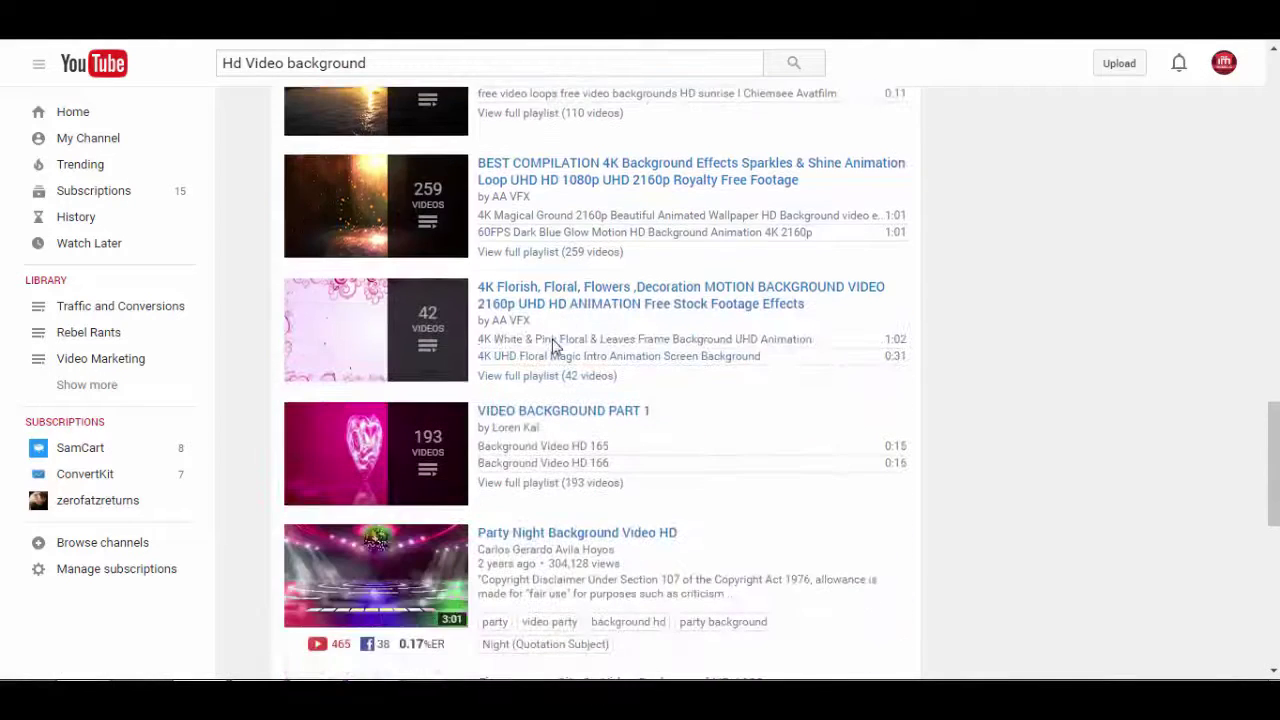
{"action": "scroll", "coordinate": [553, 345], "scroll_direction": "down", "scroll_amount": 5}
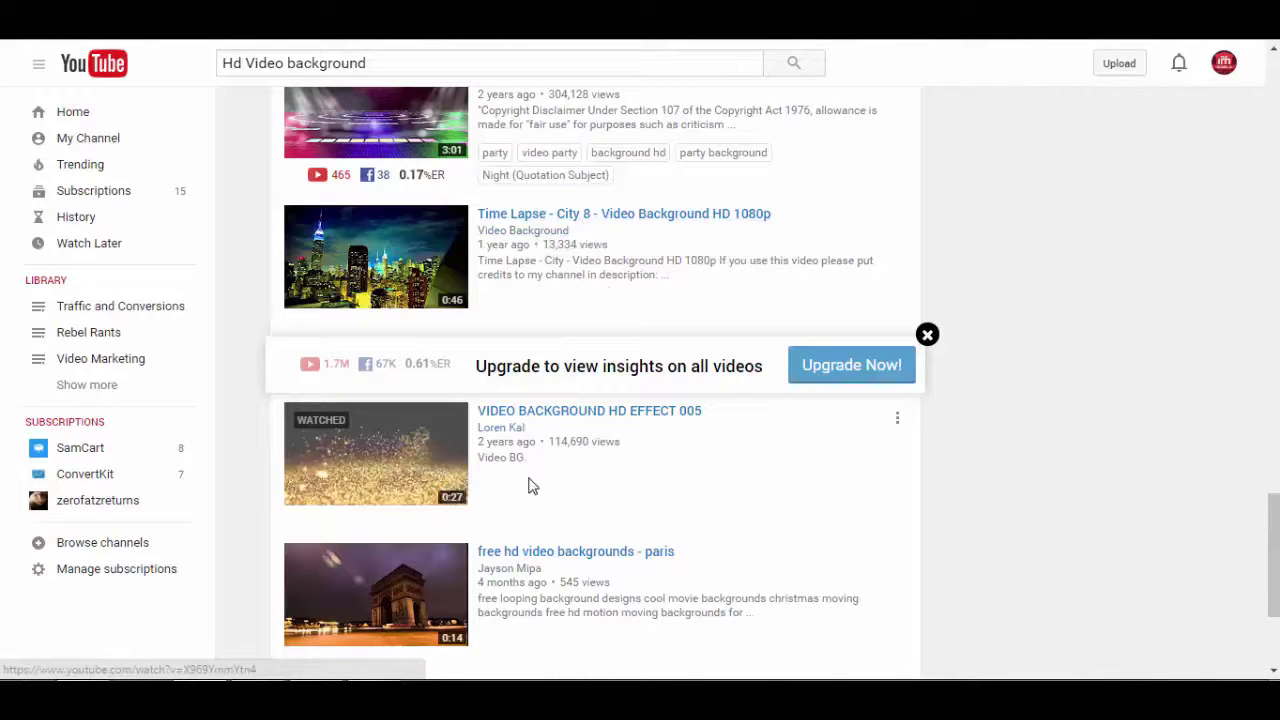
{"action": "scroll", "coordinate": [565, 480], "scroll_direction": "down", "scroll_amount": 2}
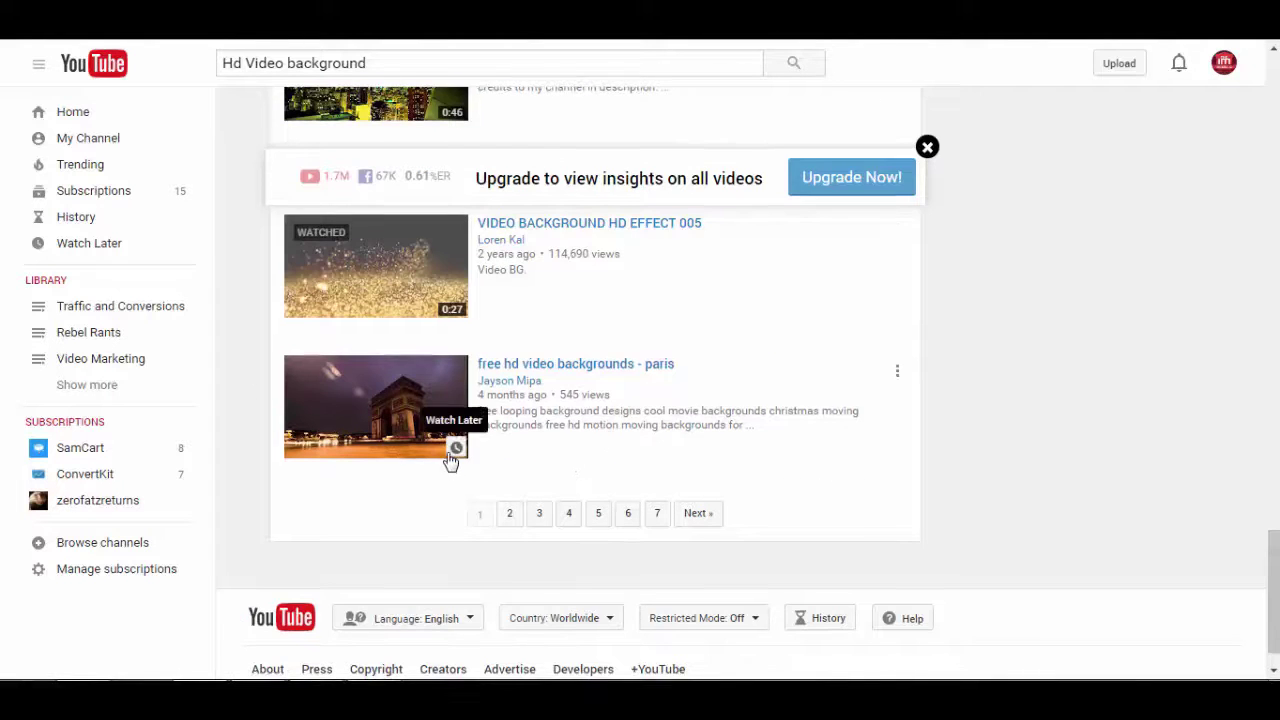
{"action": "left_click", "coordinate": [567, 365]}
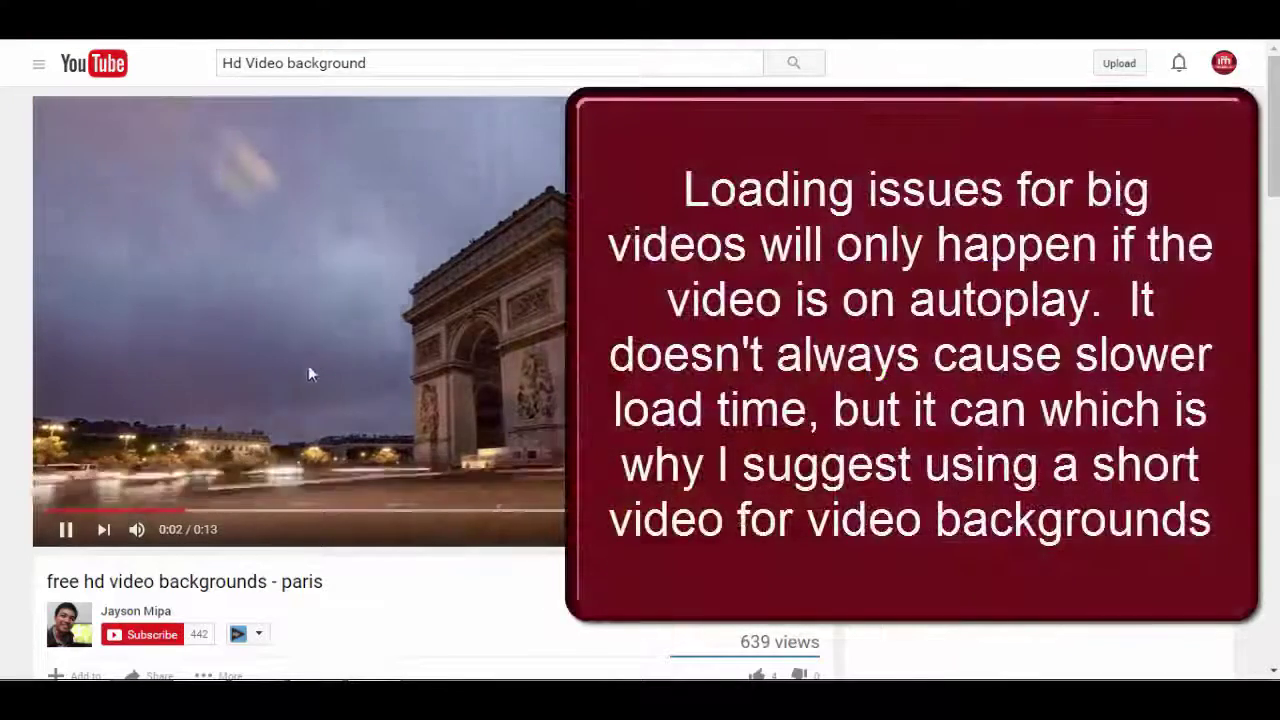
{"action": "scroll", "coordinate": [186, 448], "scroll_direction": "down", "scroll_amount": 1}
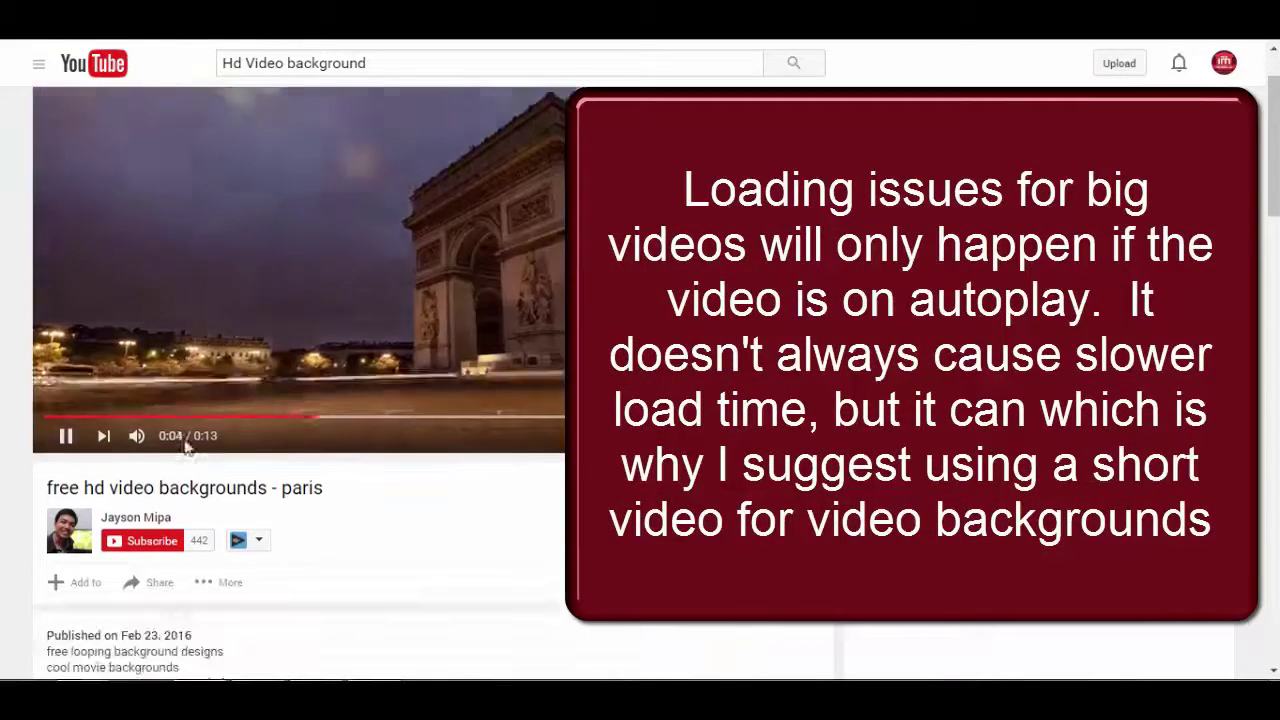
{"action": "left_click", "coordinate": [65, 436]}
- Show the Paris video's share link and copy only the video ID at its end
{"action": "scroll", "coordinate": [370, 433], "scroll_direction": "down", "scroll_amount": 3}
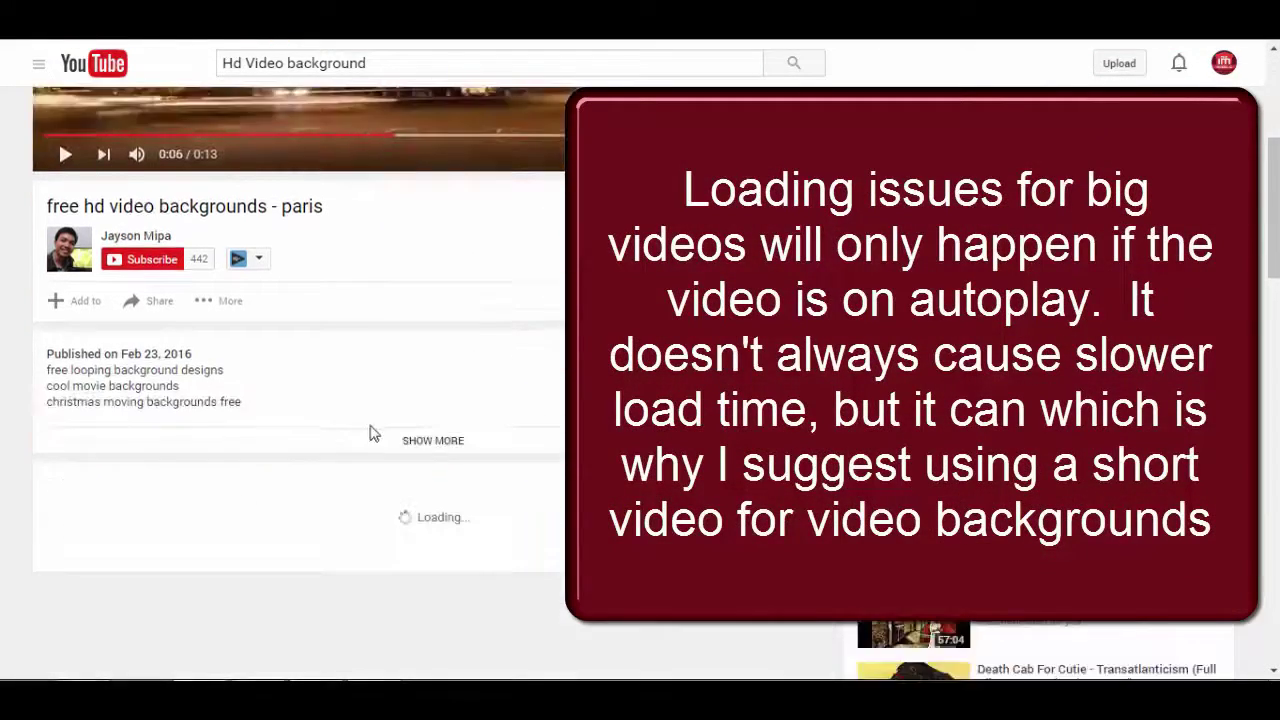
{"action": "left_click", "coordinate": [150, 300]}
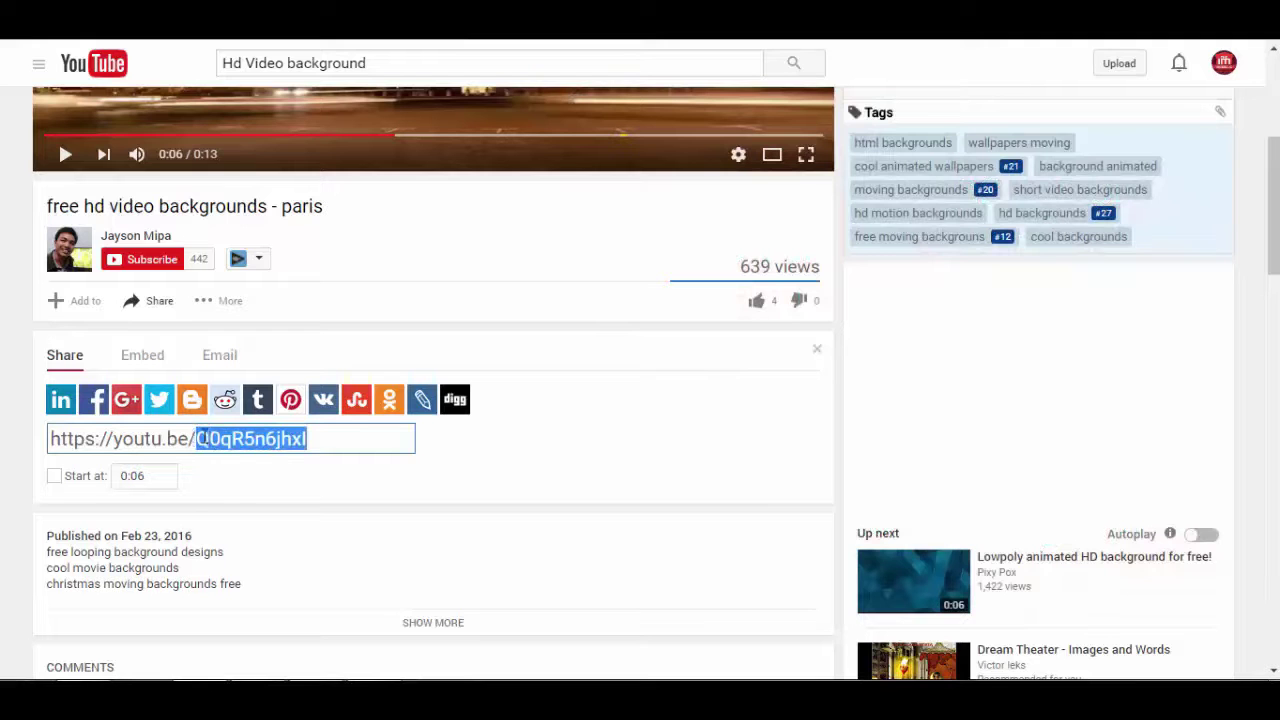
{"action": "left_click", "coordinate": [312, 436]}
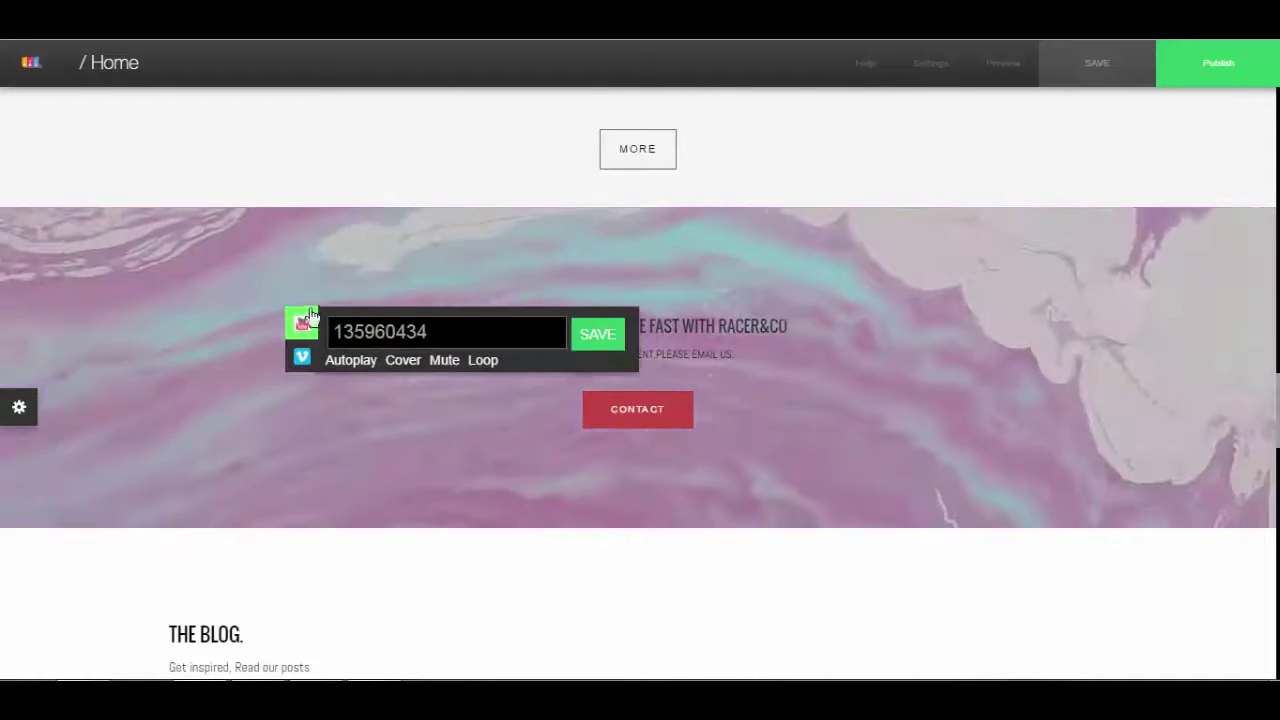
- Replace the contact section's video with the YouTube video ID Q0qR5n6jhxI and save the video settings
{"action": "left_click", "coordinate": [333, 331]}
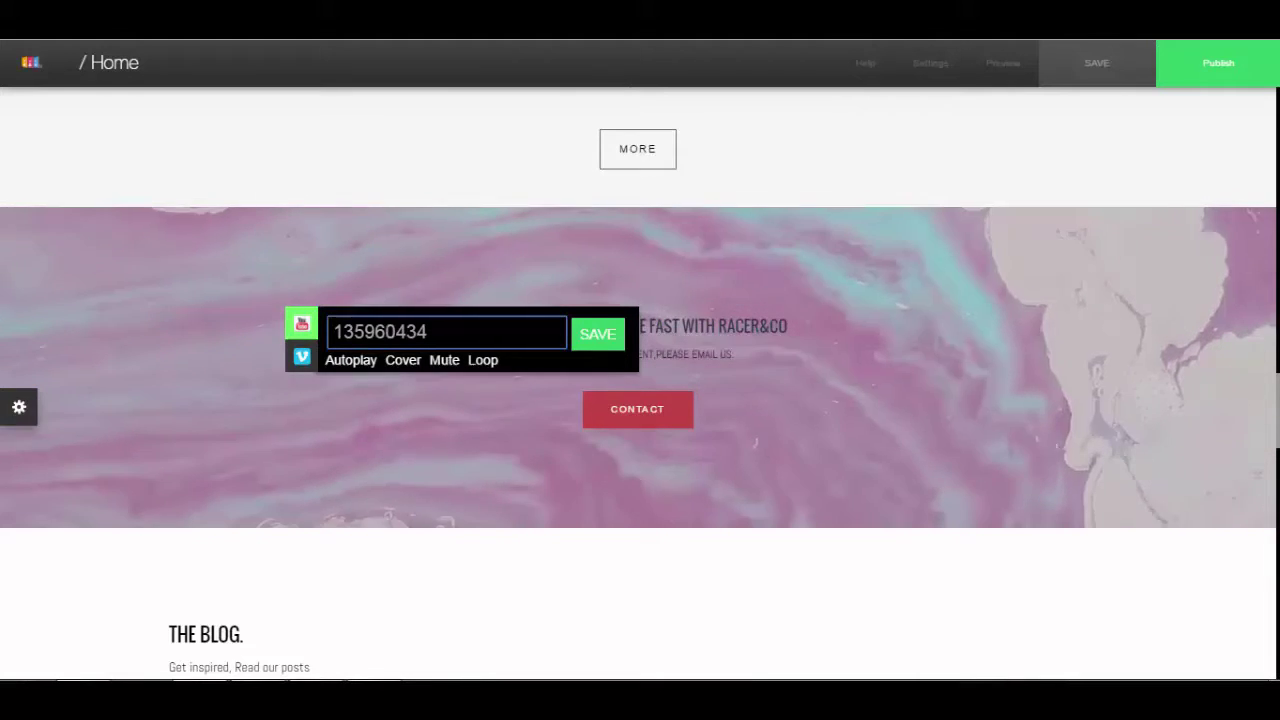
{"action": "key", "text": "ctrl+a"}
{"action": "type", "text": "Q0qR5n6jhxl"}
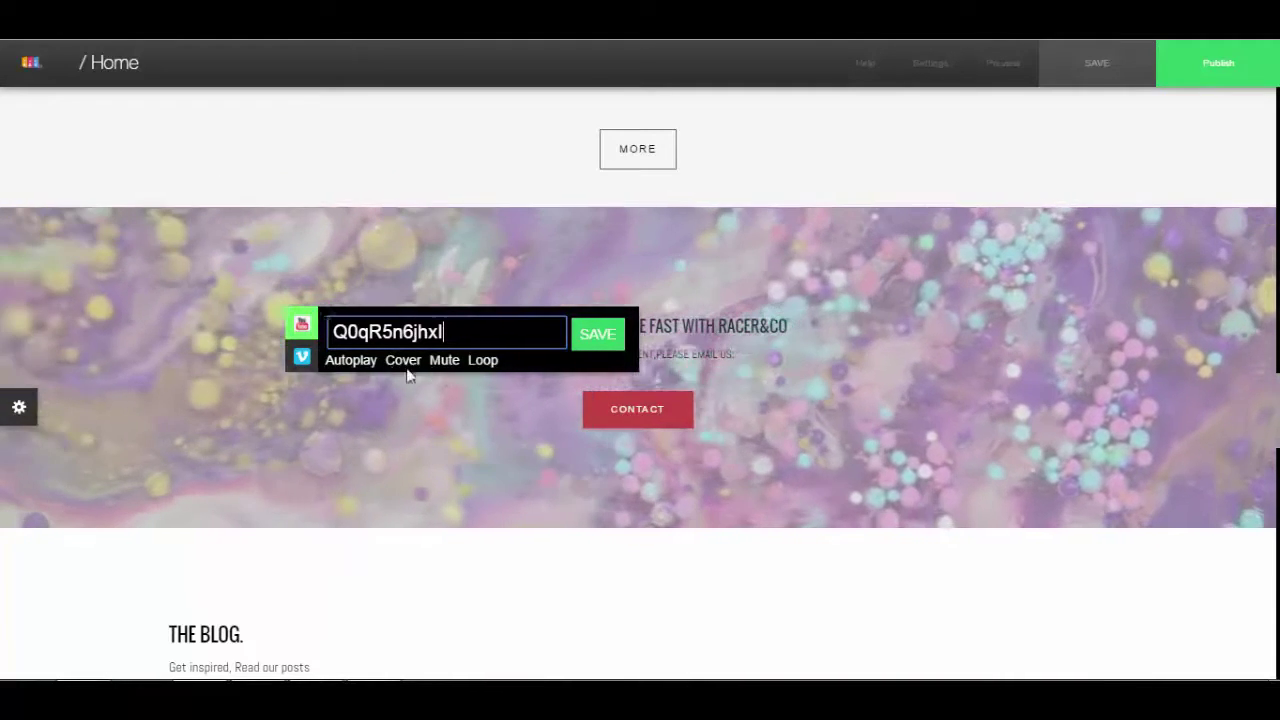
{"action": "left_click", "coordinate": [610, 338]}
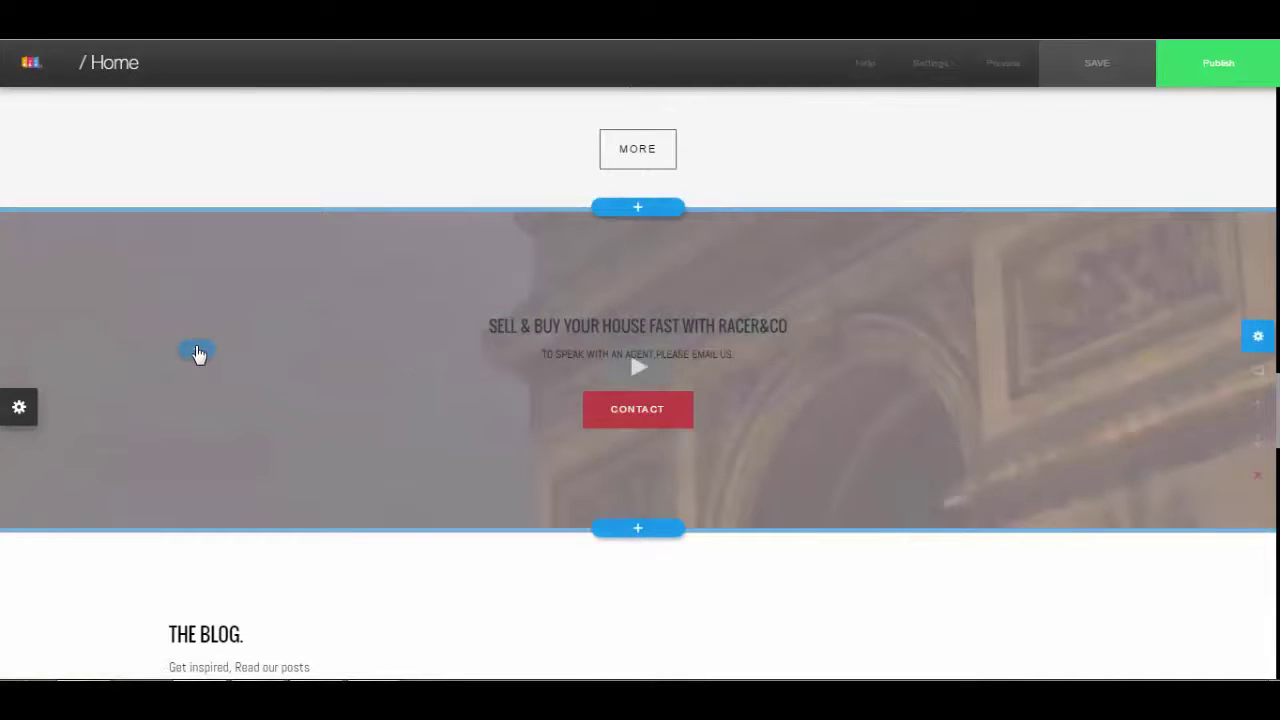
- Turn off the Cover option for the contact section's YouTube video and save the video settings
{"action": "left_click", "coordinate": [340, 320]}
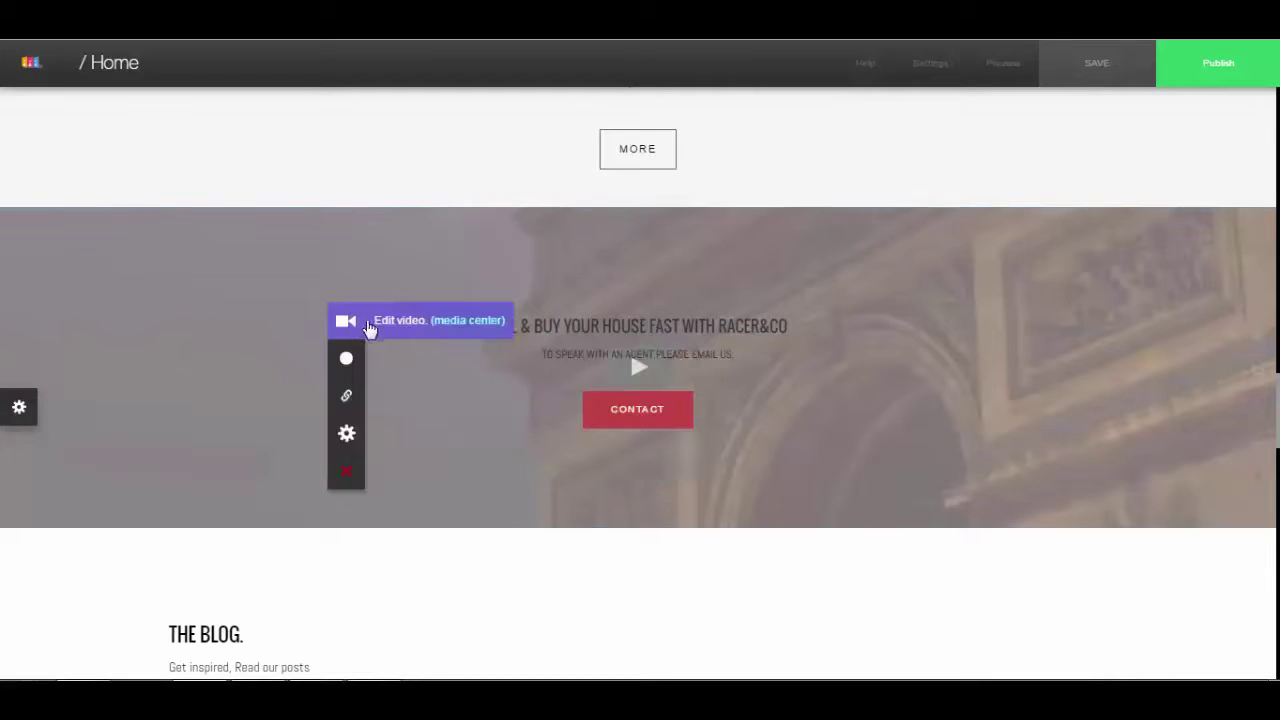
{"action": "left_click", "coordinate": [398, 322]}
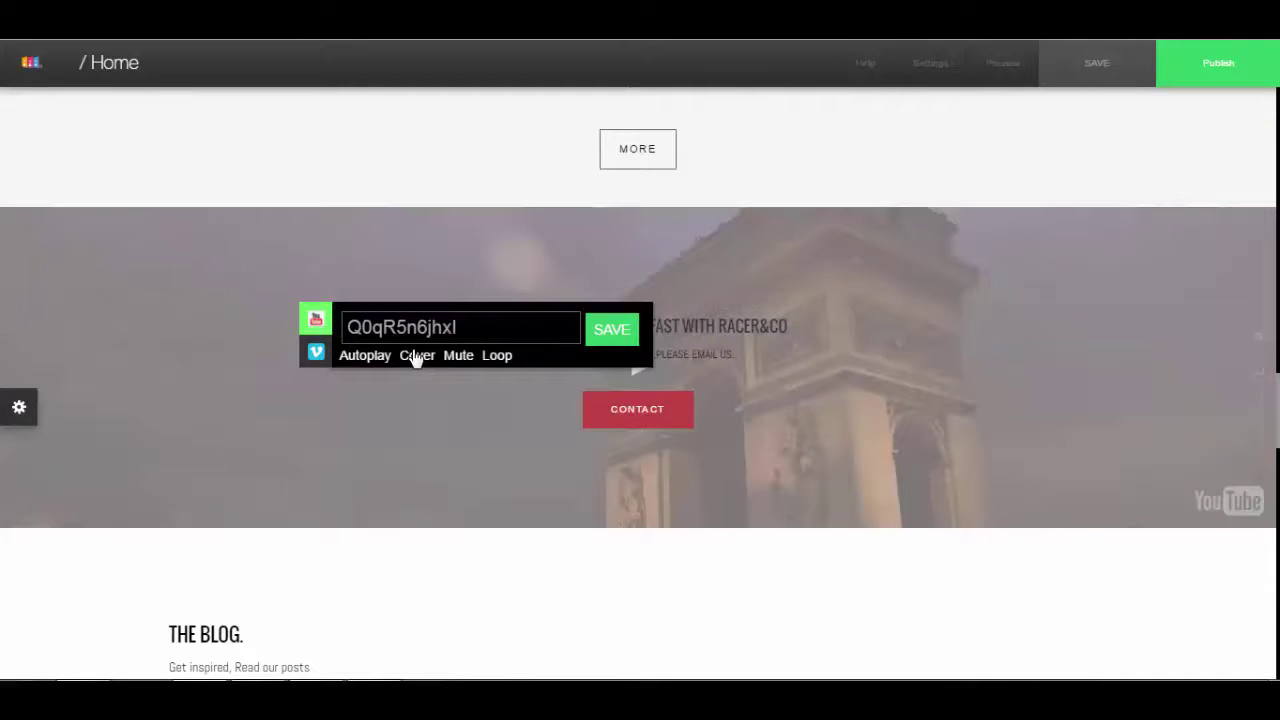
{"action": "left_click", "coordinate": [418, 357]}
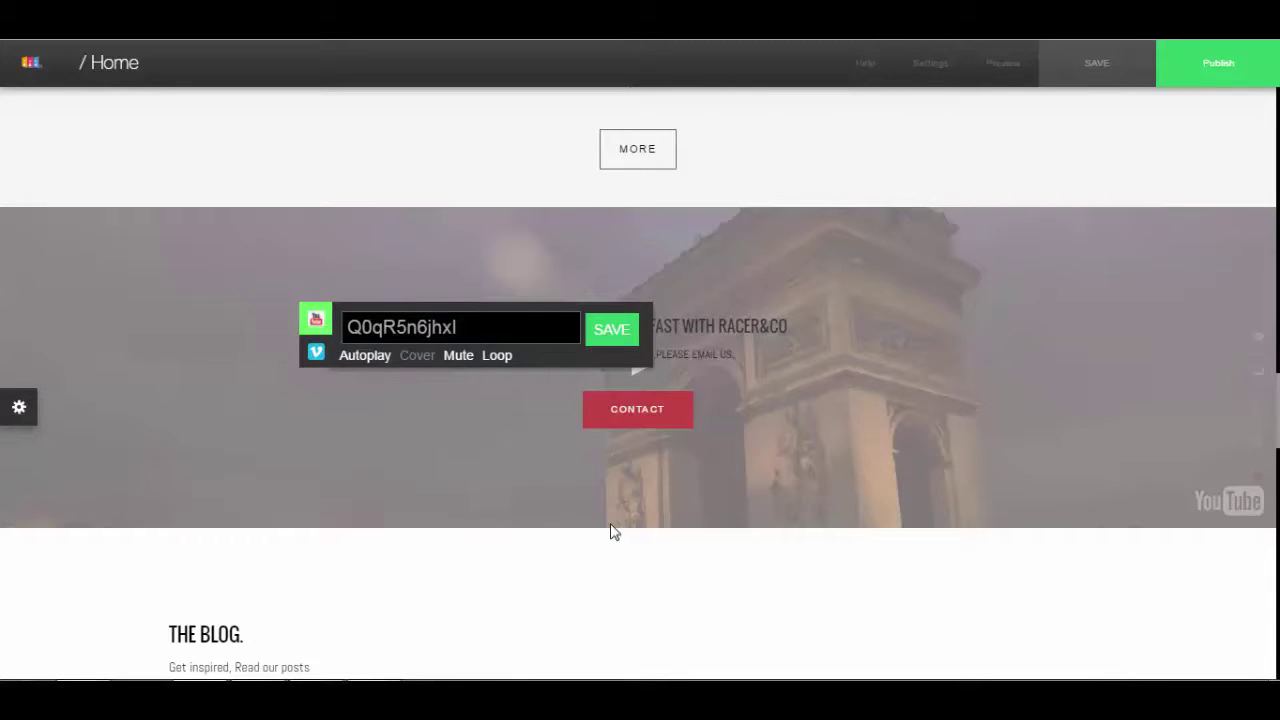
{"action": "left_click", "coordinate": [609, 331]}
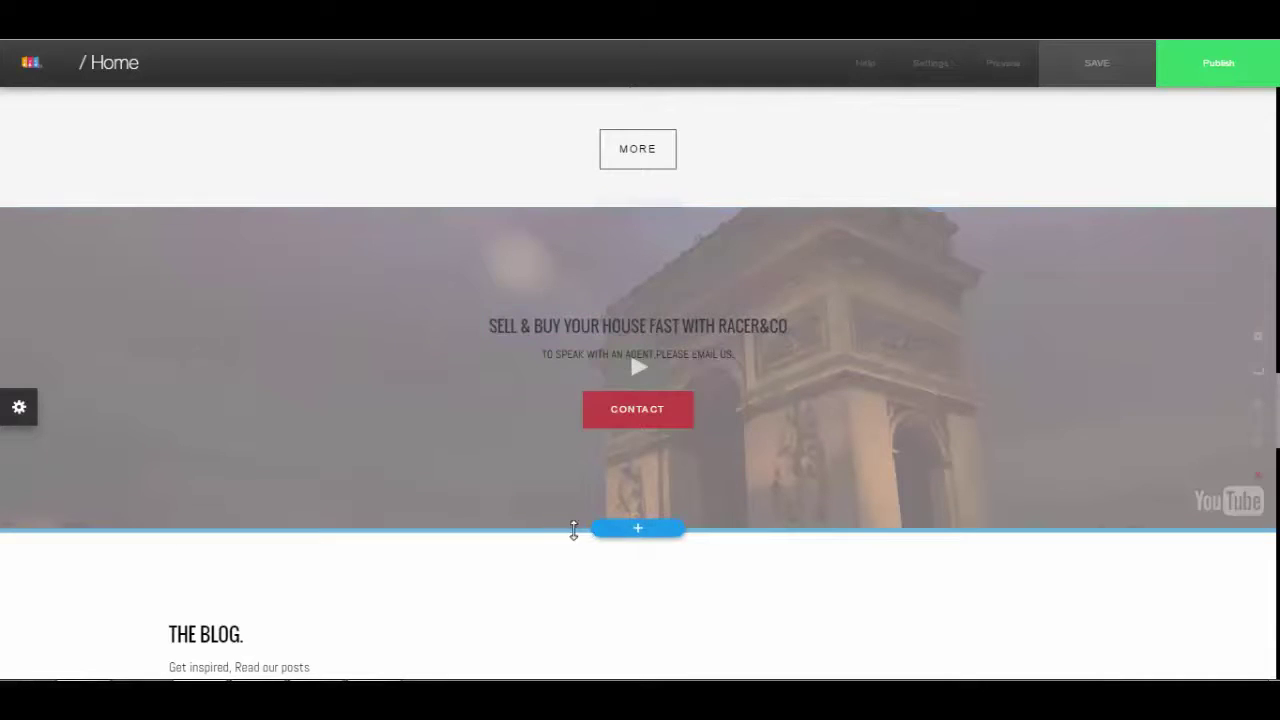
- Extend the contact section downward until the whole arch and the street below it fit in the video background
{"action": "left_click_drag", "start_coordinate": [573, 530], "coordinate": [580, 648]}
{"action": "scroll", "coordinate": [560, 552], "scroll_direction": "down", "scroll_amount": 1}
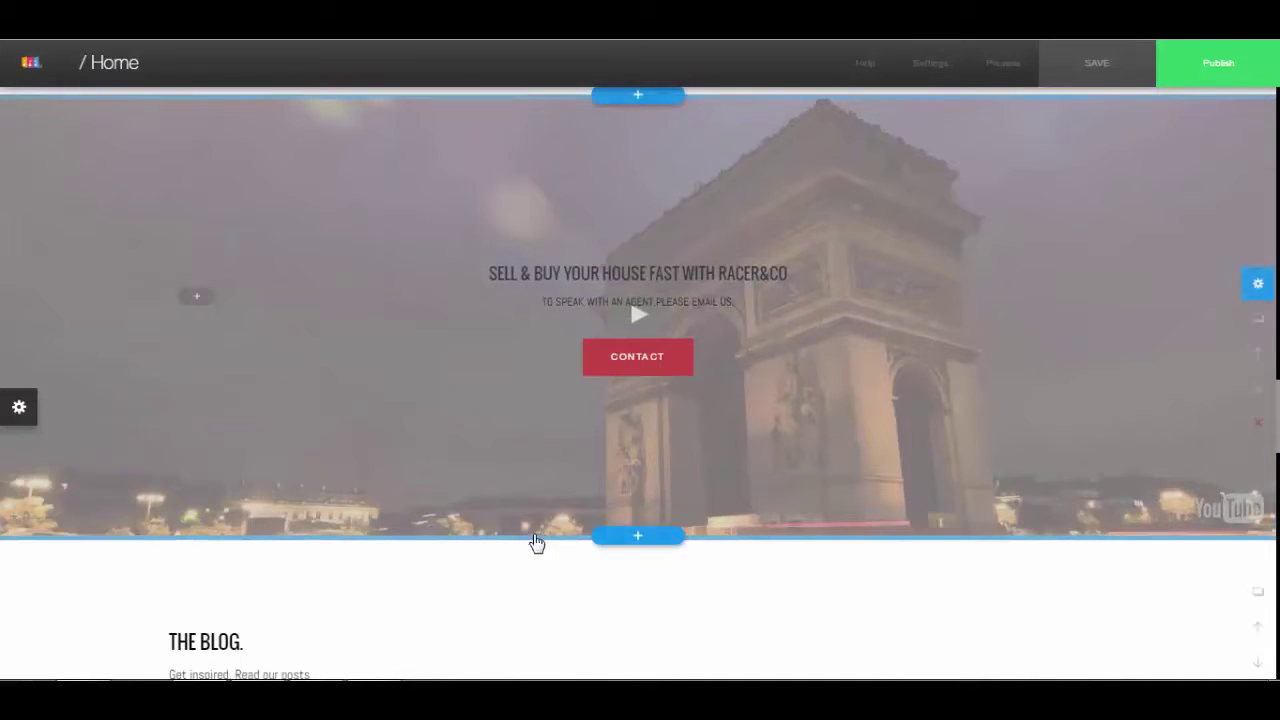
{"action": "left_click", "coordinate": [533, 552]}
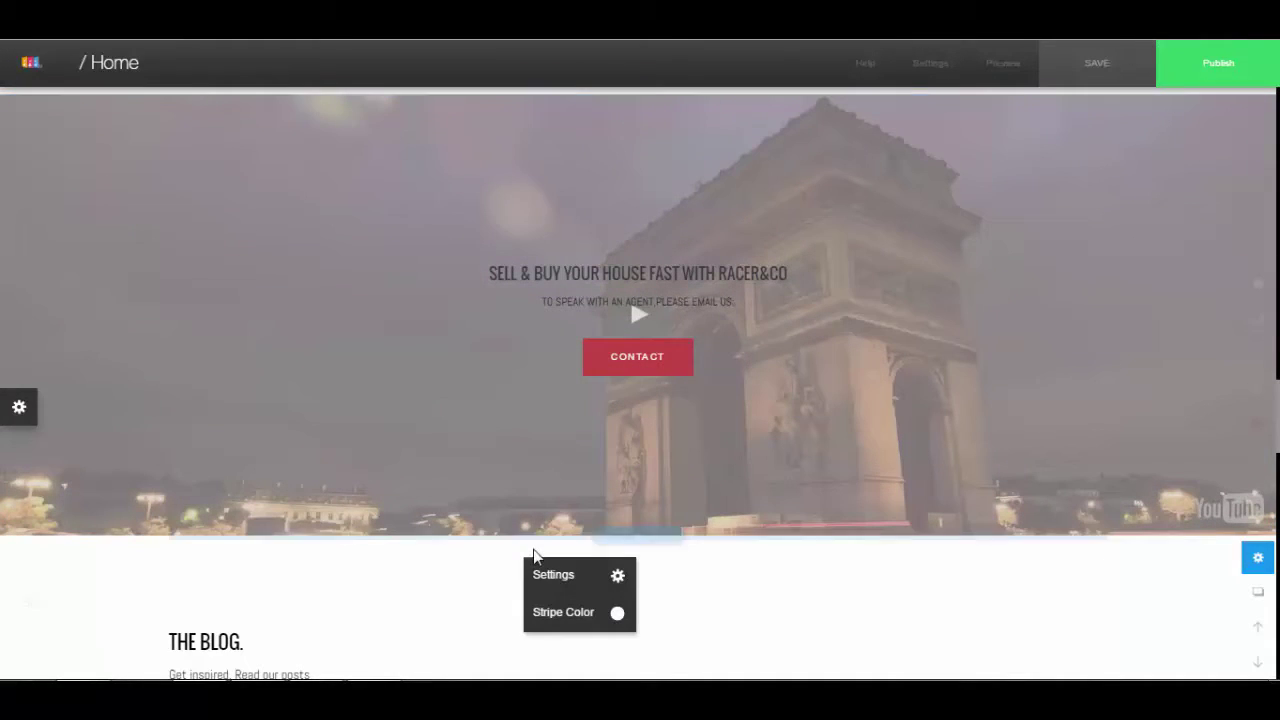
{"action": "left_click", "coordinate": [482, 467]}
{"action": "left_click", "coordinate": [440, 548]}
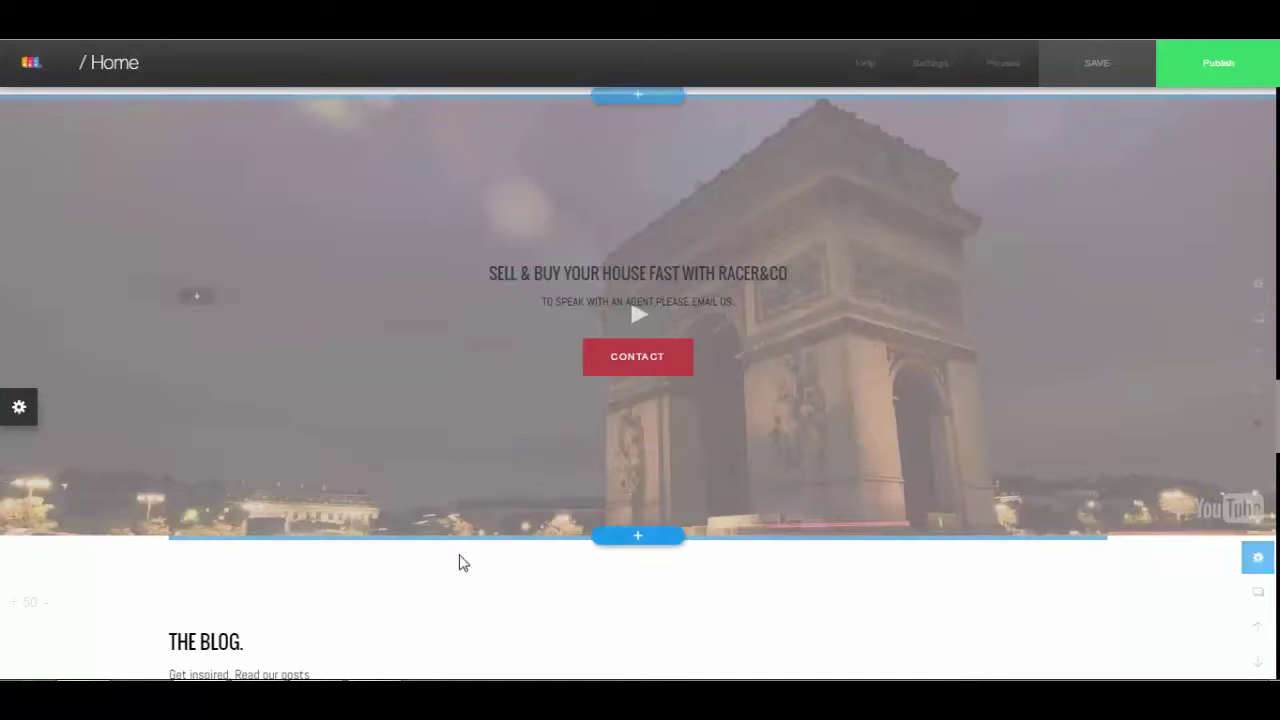
{"action": "left_click_drag", "start_coordinate": [461, 538], "coordinate": [463, 634]}
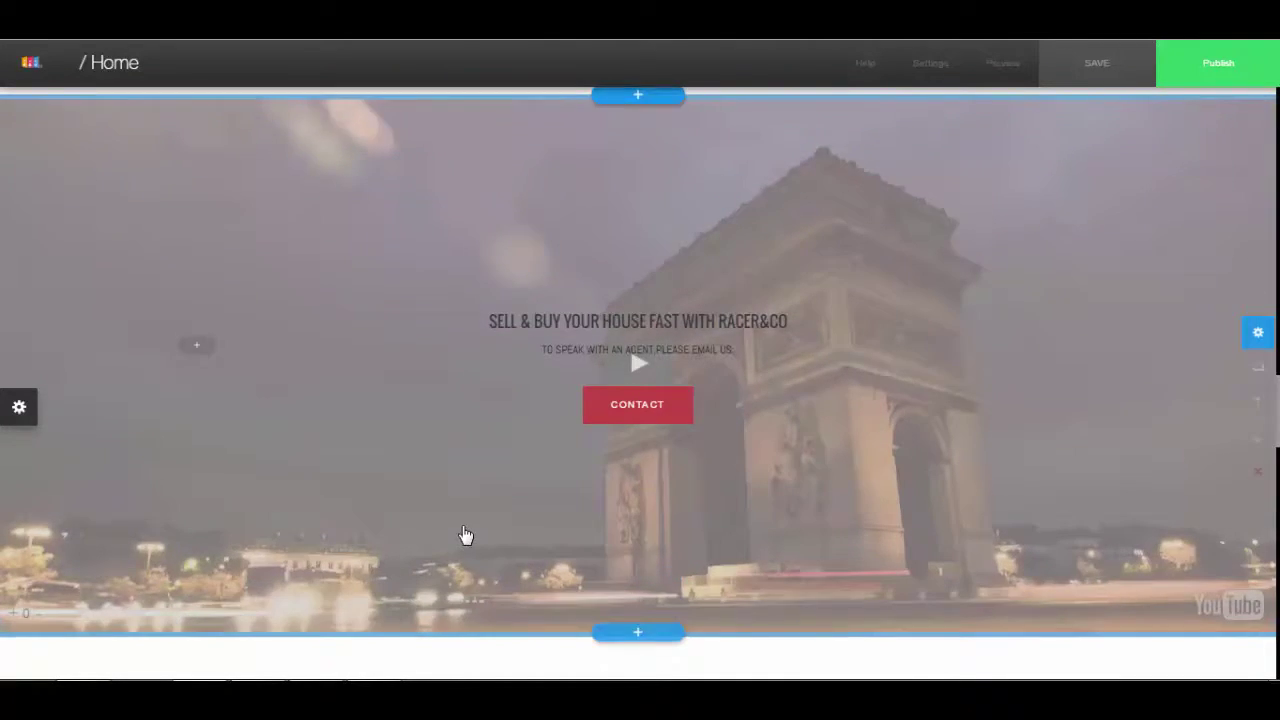
- In the contact section's settings, try right alignment for the text and button, and settle on left alignment
{"action": "left_click", "coordinate": [397, 349]}
{"action": "left_click", "coordinate": [399, 388]}
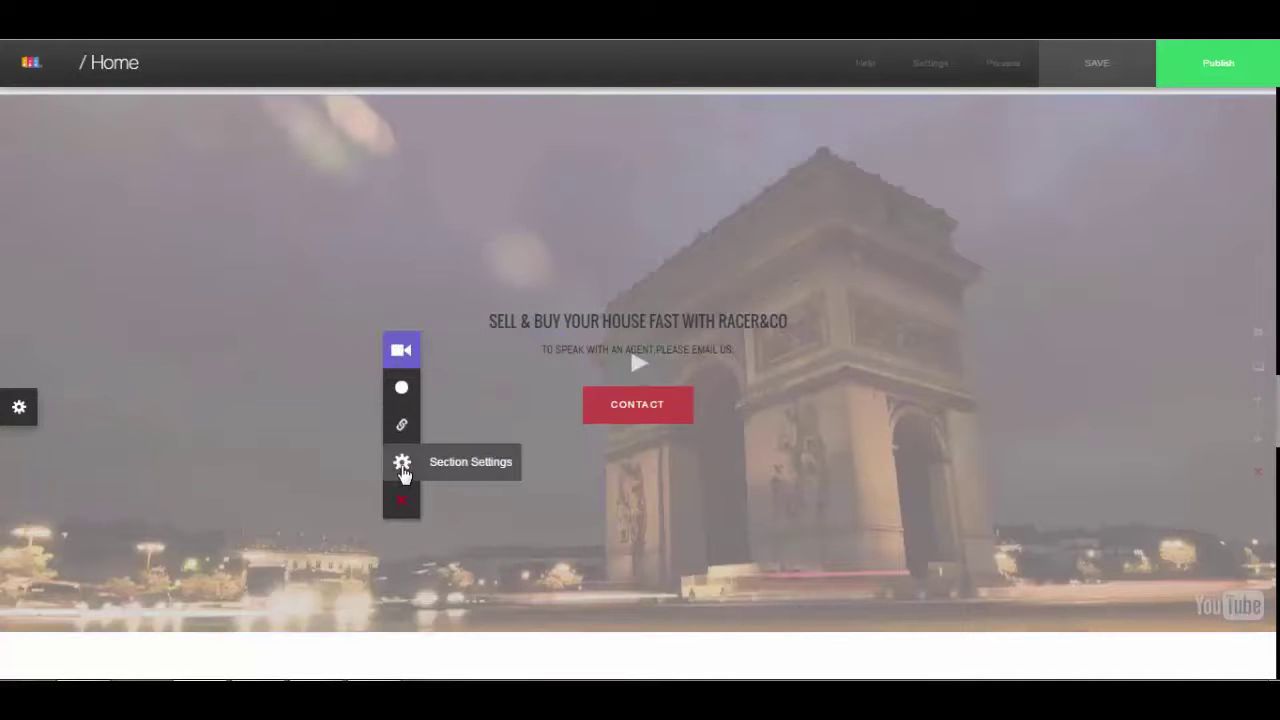
{"action": "left_click", "coordinate": [474, 472]}
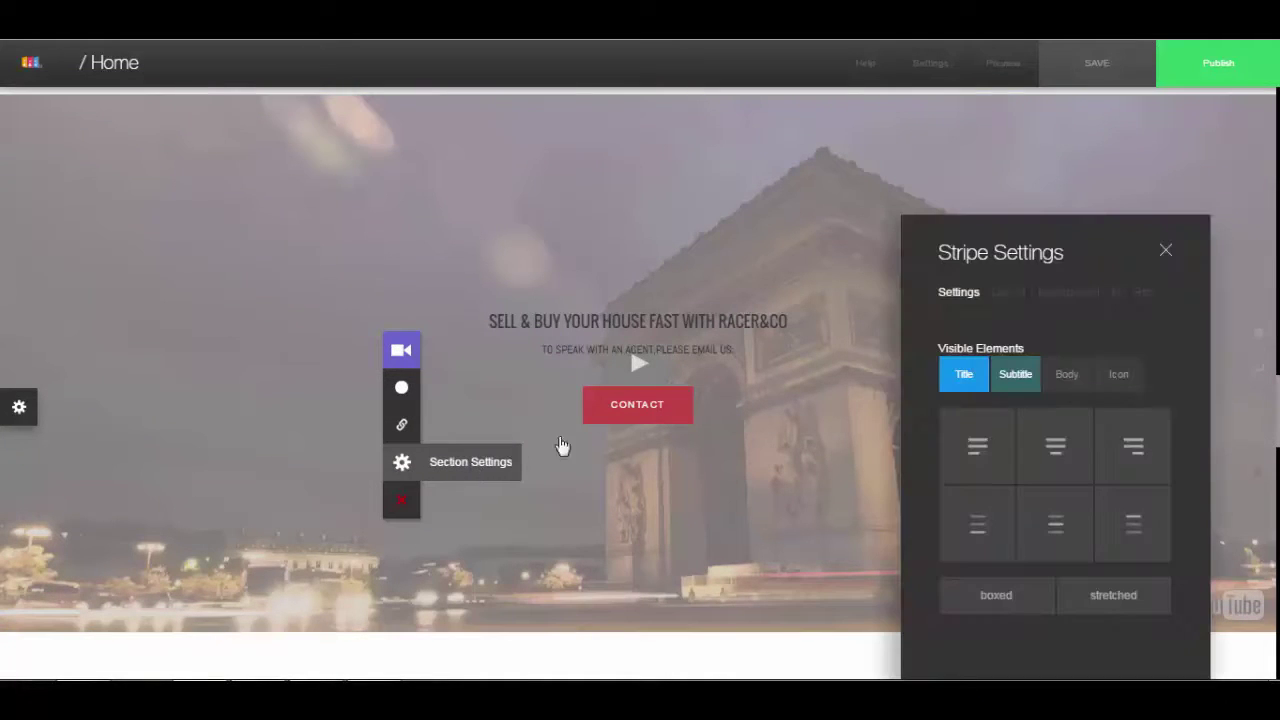
{"action": "left_click", "coordinate": [1125, 457]}
{"action": "left_click", "coordinate": [991, 466]}
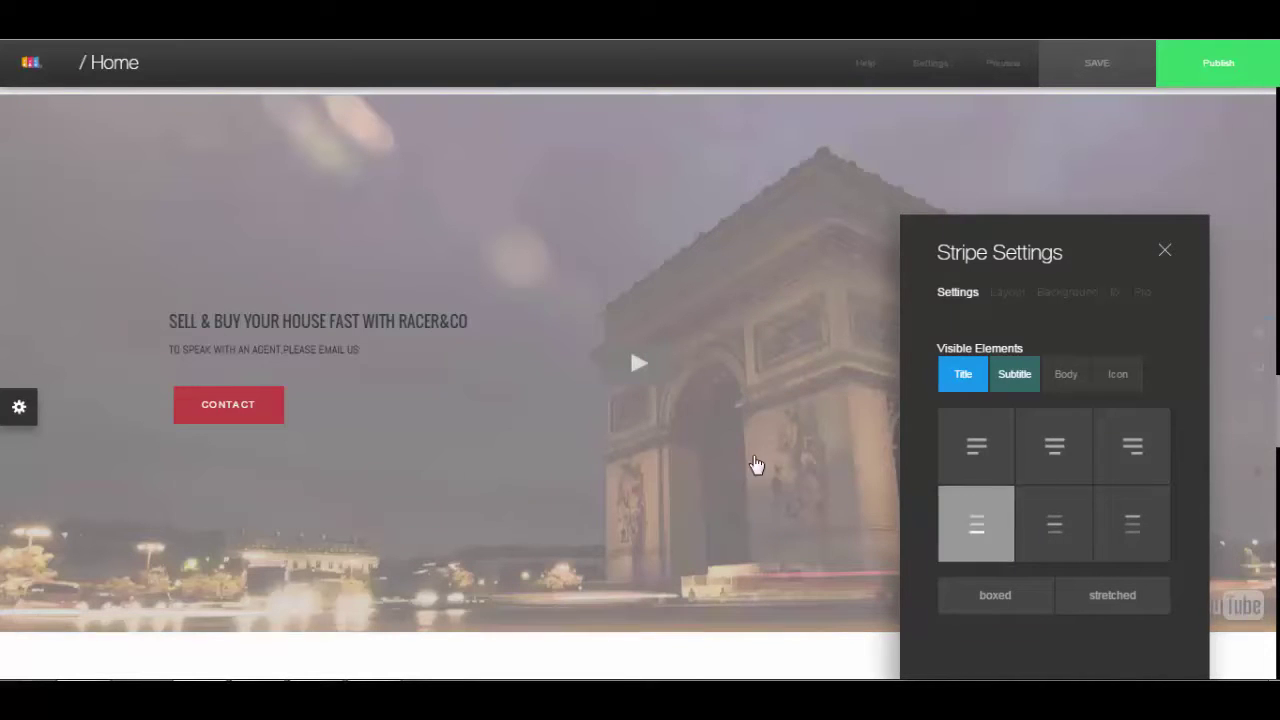
- Try the layout with the text above the video, and return to the layout with the text over the video
{"action": "left_click", "coordinate": [1010, 294]}
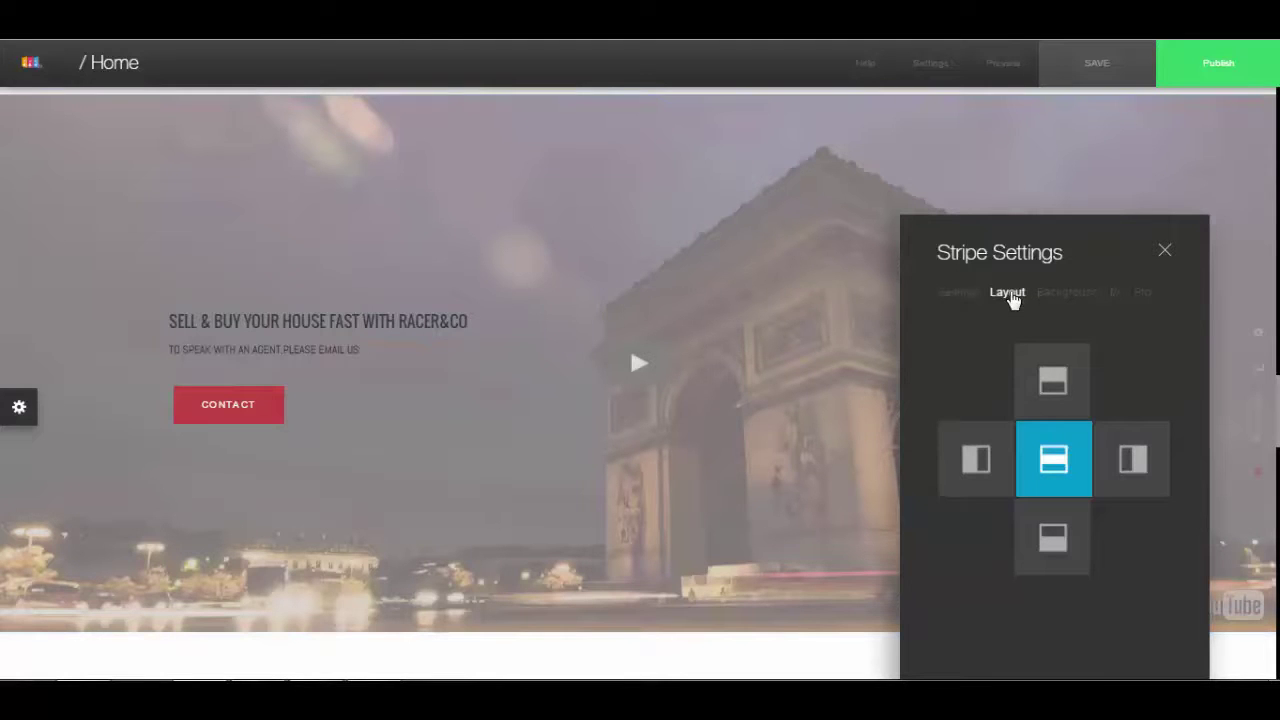
{"action": "left_click", "coordinate": [1050, 400]}
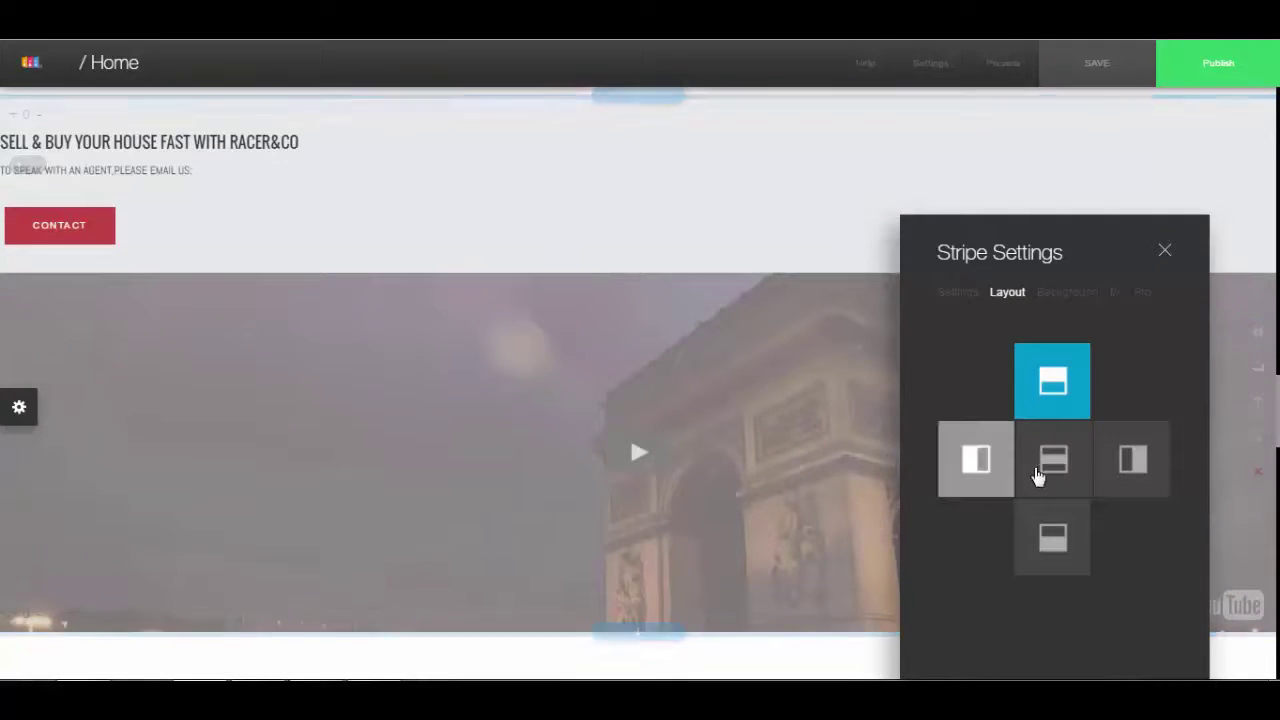
{"action": "left_click", "coordinate": [1040, 472]}
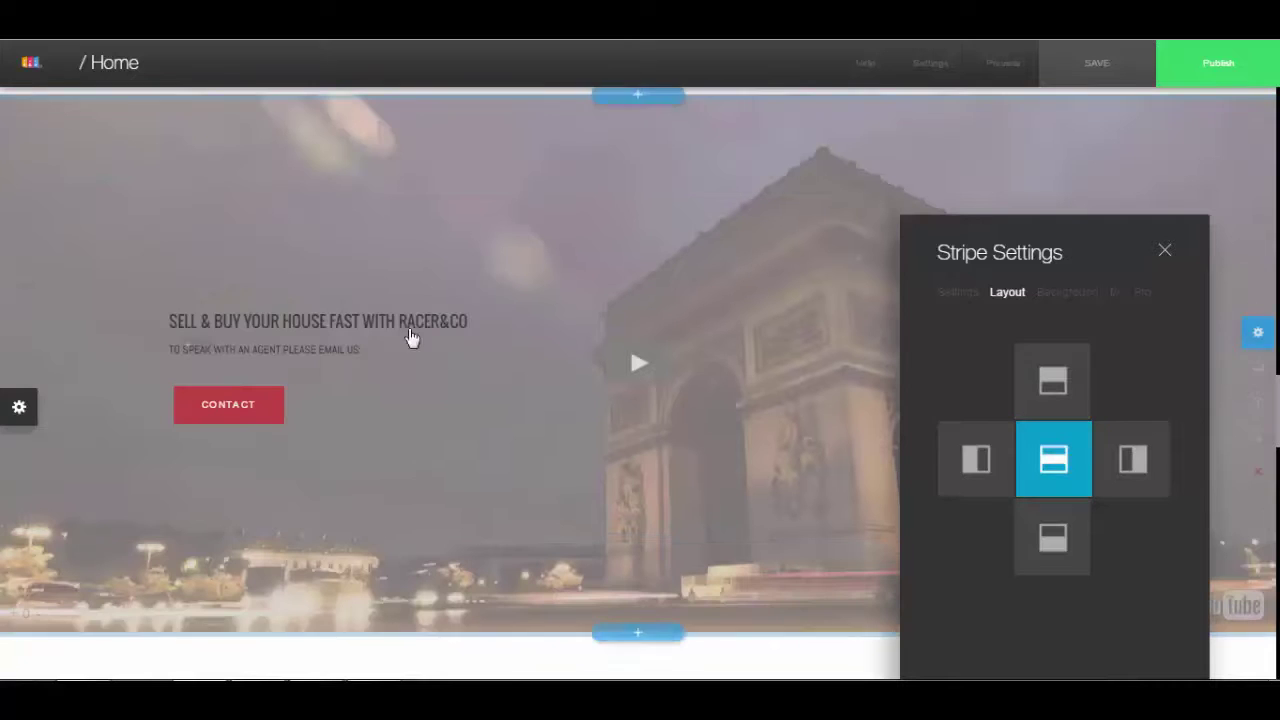
- Check the contact section's background options, apply the Grow hover effect to its items, and close the settings
{"action": "left_click", "coordinate": [1060, 296]}
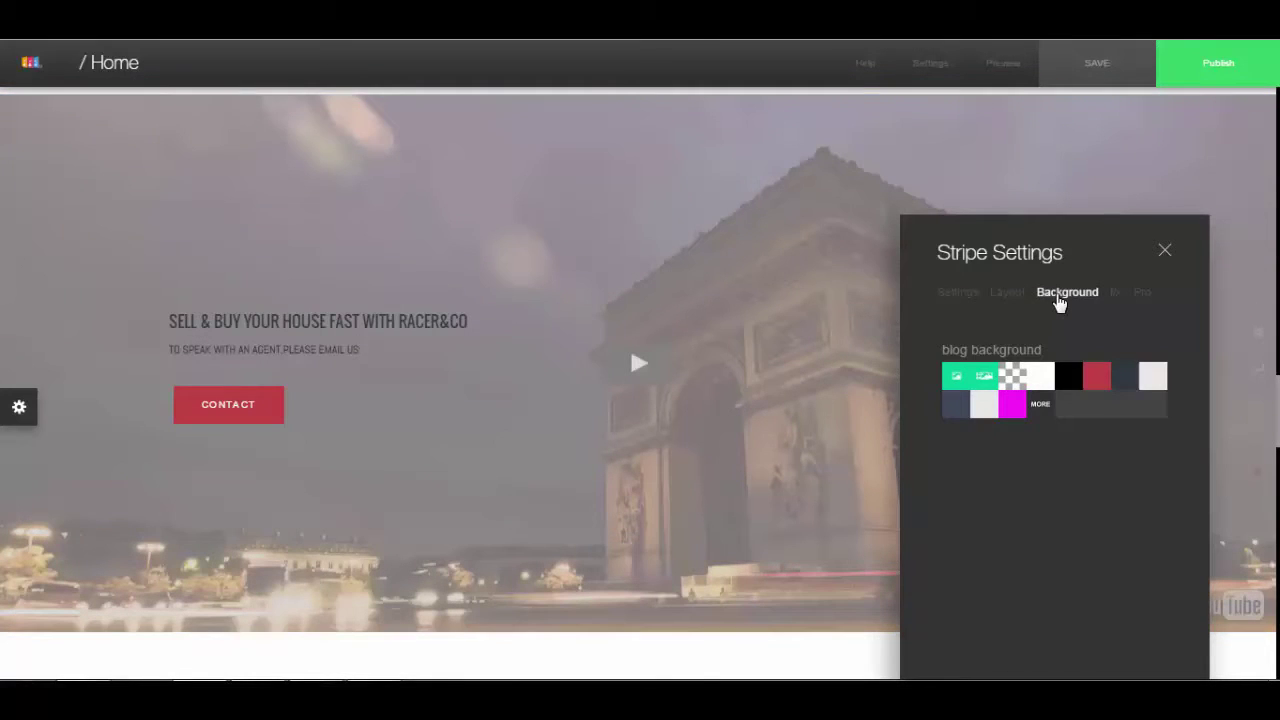
{"action": "left_click", "coordinate": [1116, 295]}
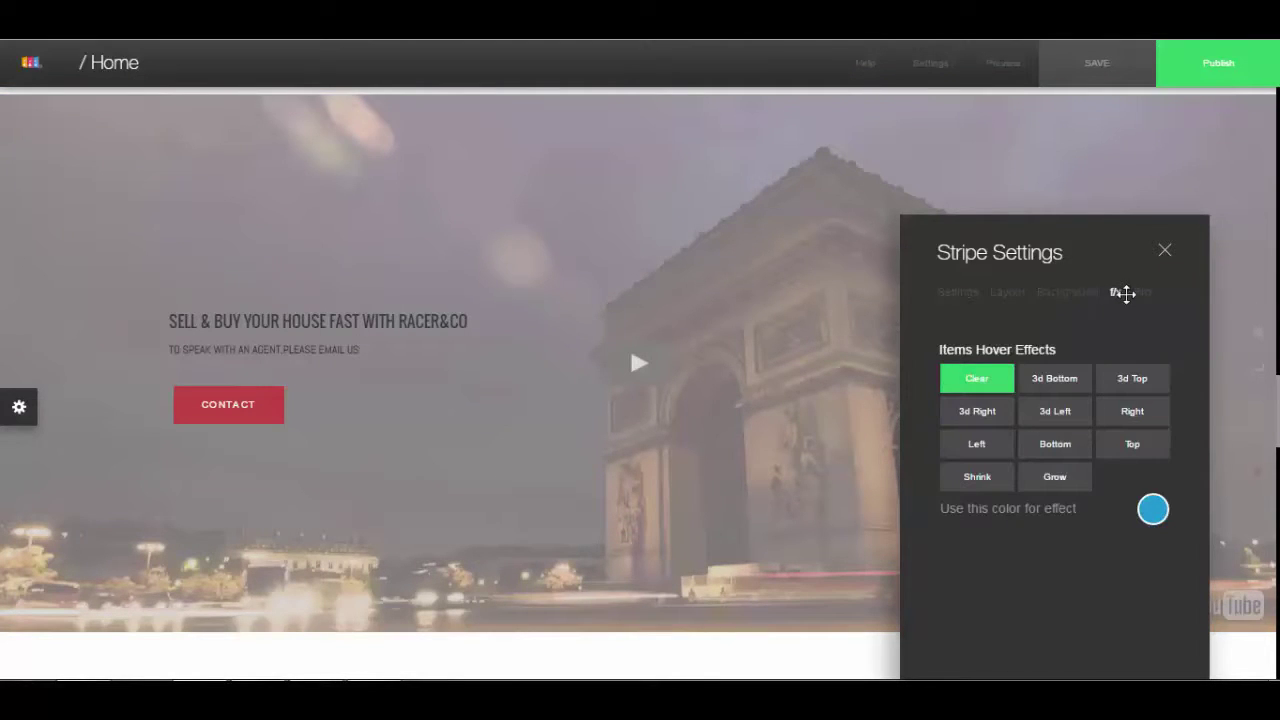
{"action": "left_click", "coordinate": [1056, 479]}
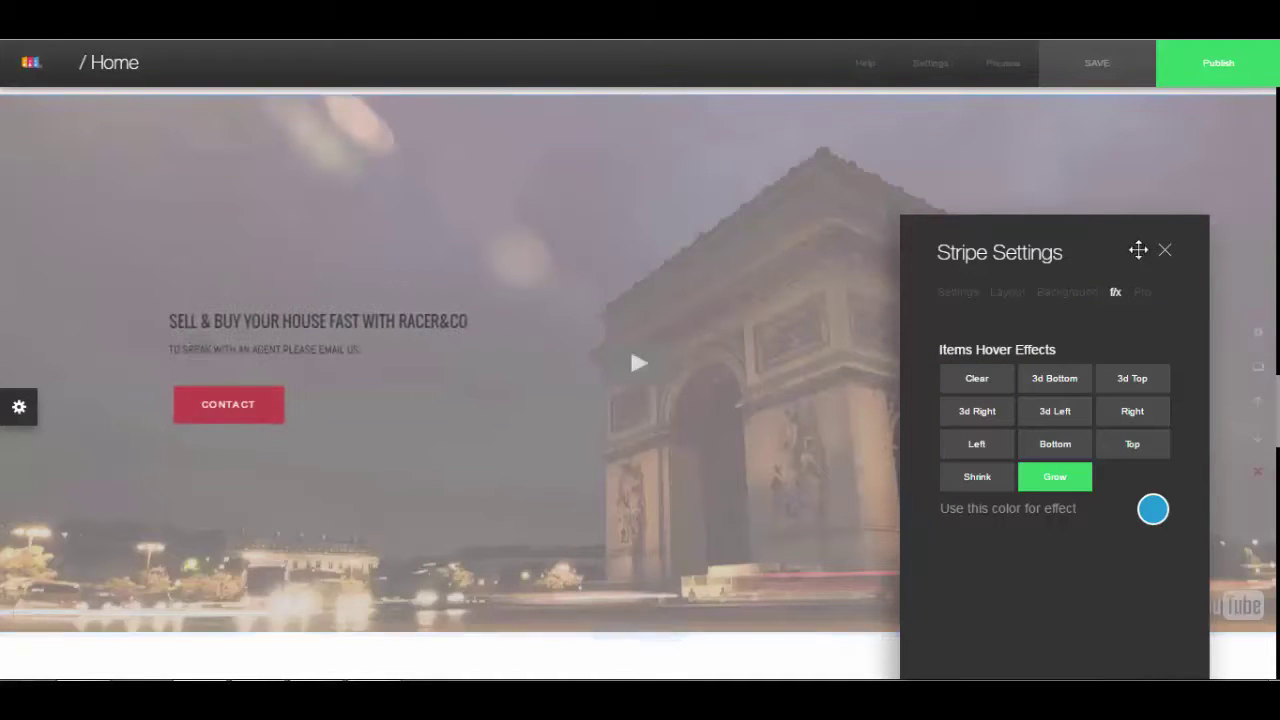
{"action": "left_click", "coordinate": [1164, 250]}
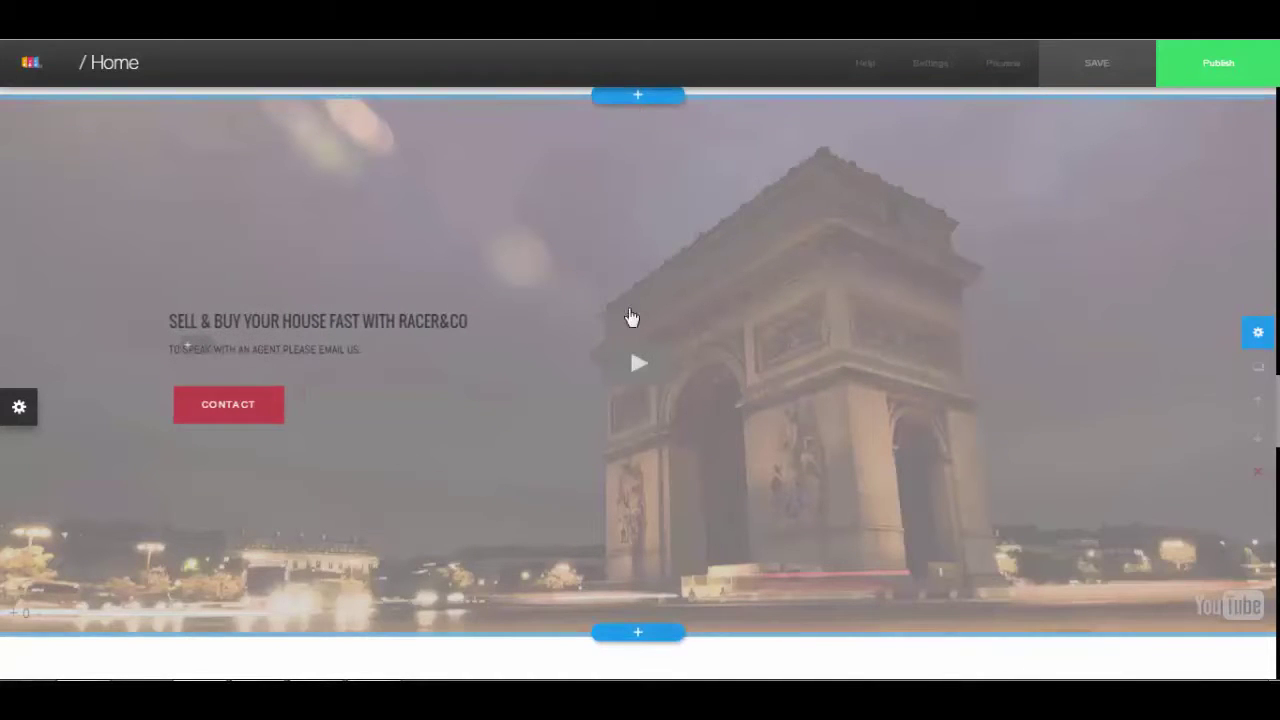
- Show the Go To link options for the contact section and close them without choosing a target
{"action": "left_click", "coordinate": [497, 483]}
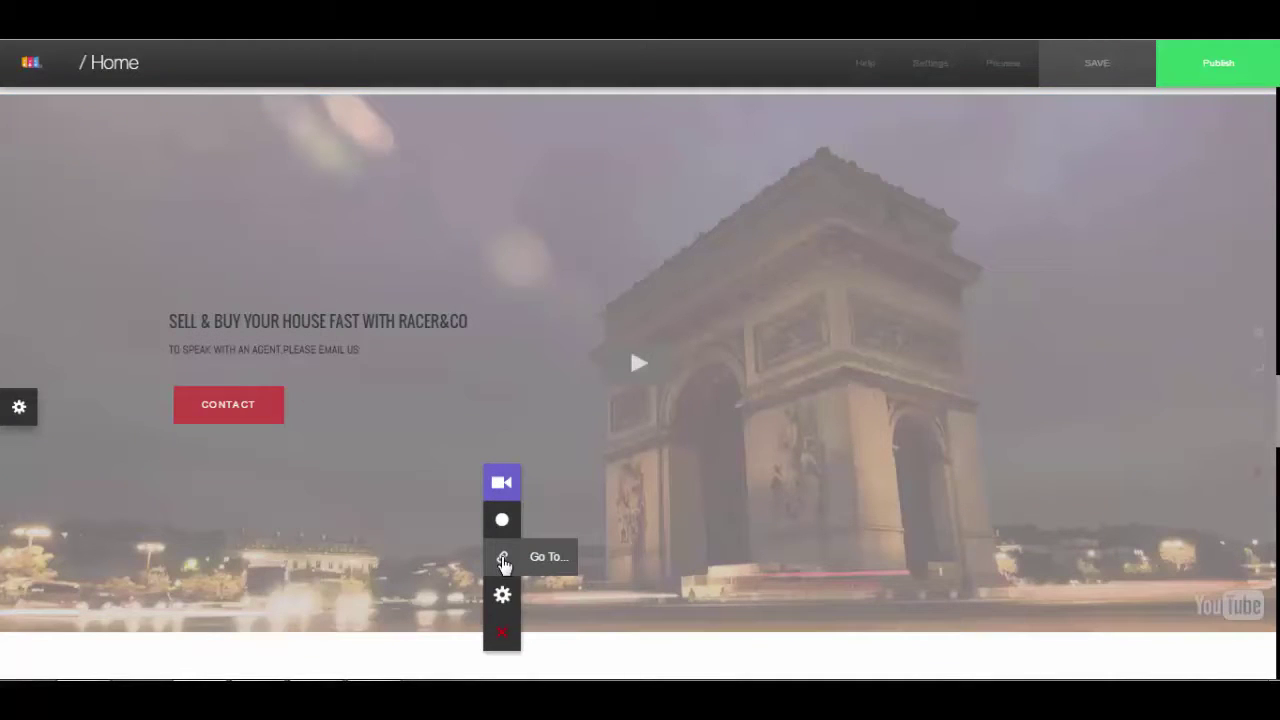
{"action": "left_click", "coordinate": [537, 565]}
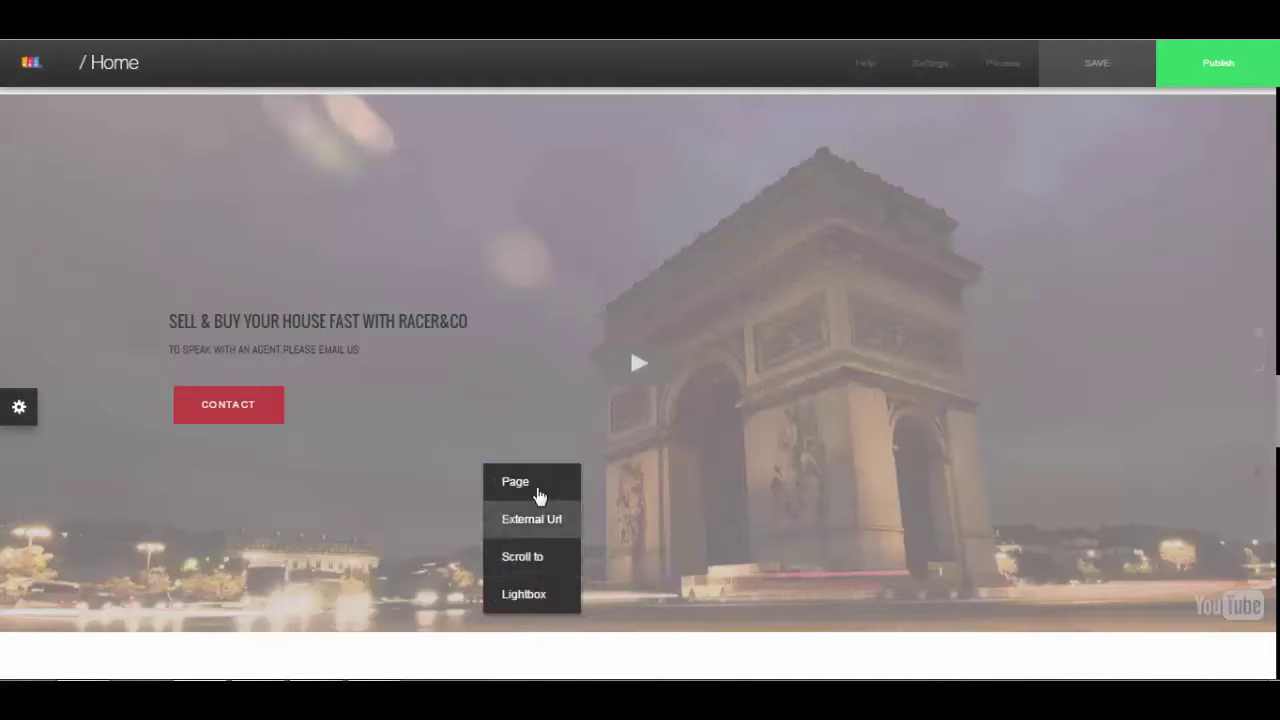
{"action": "left_click", "coordinate": [450, 522]}
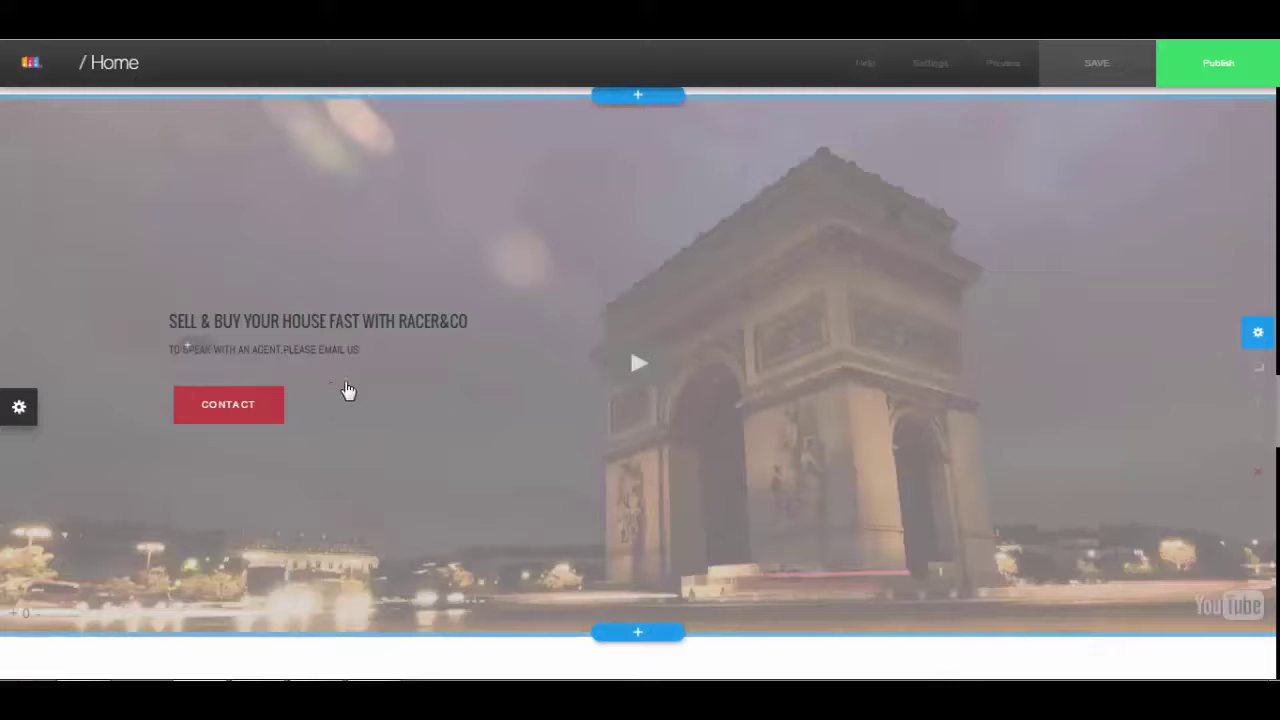
{"action": "scroll", "coordinate": [490, 408], "scroll_direction": "down", "scroll_amount": 1}
{"action": "scroll", "coordinate": [520, 420], "scroll_direction": "up", "scroll_amount": 1}
{"action": "left_click", "coordinate": [522, 452]}
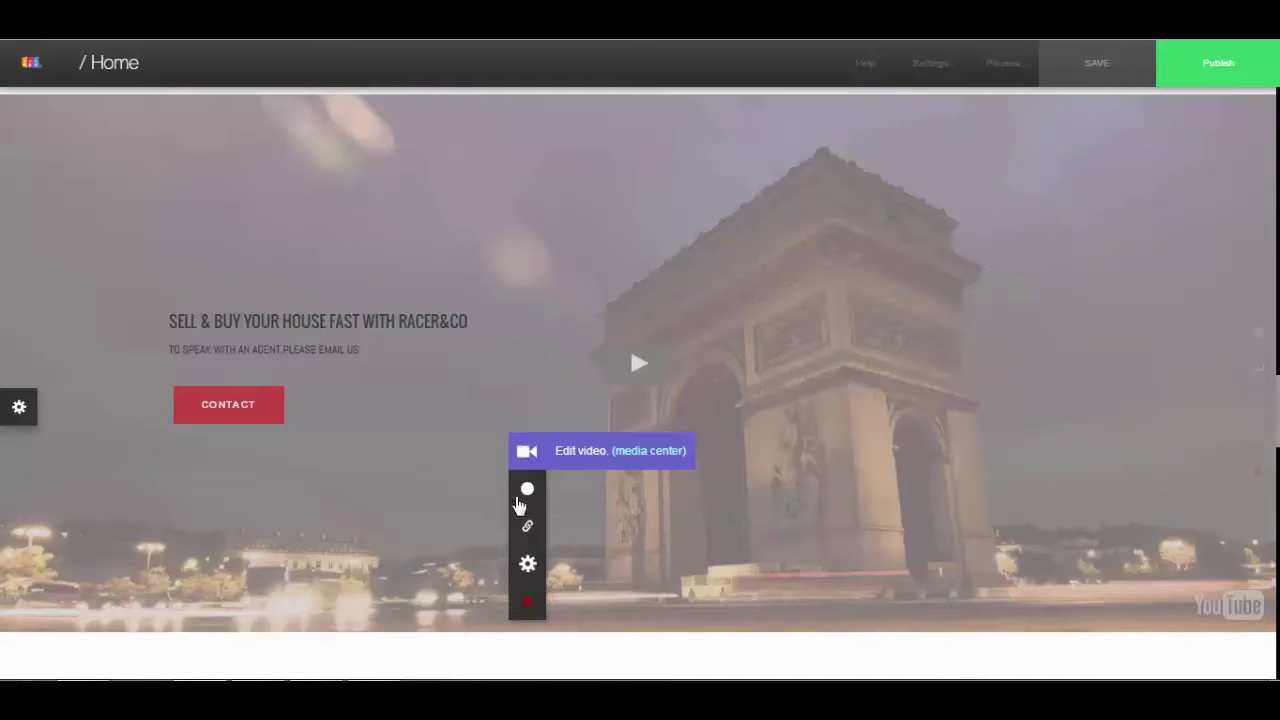
{"action": "left_click", "coordinate": [528, 488]}
{"action": "left_click", "coordinate": [457, 514]}
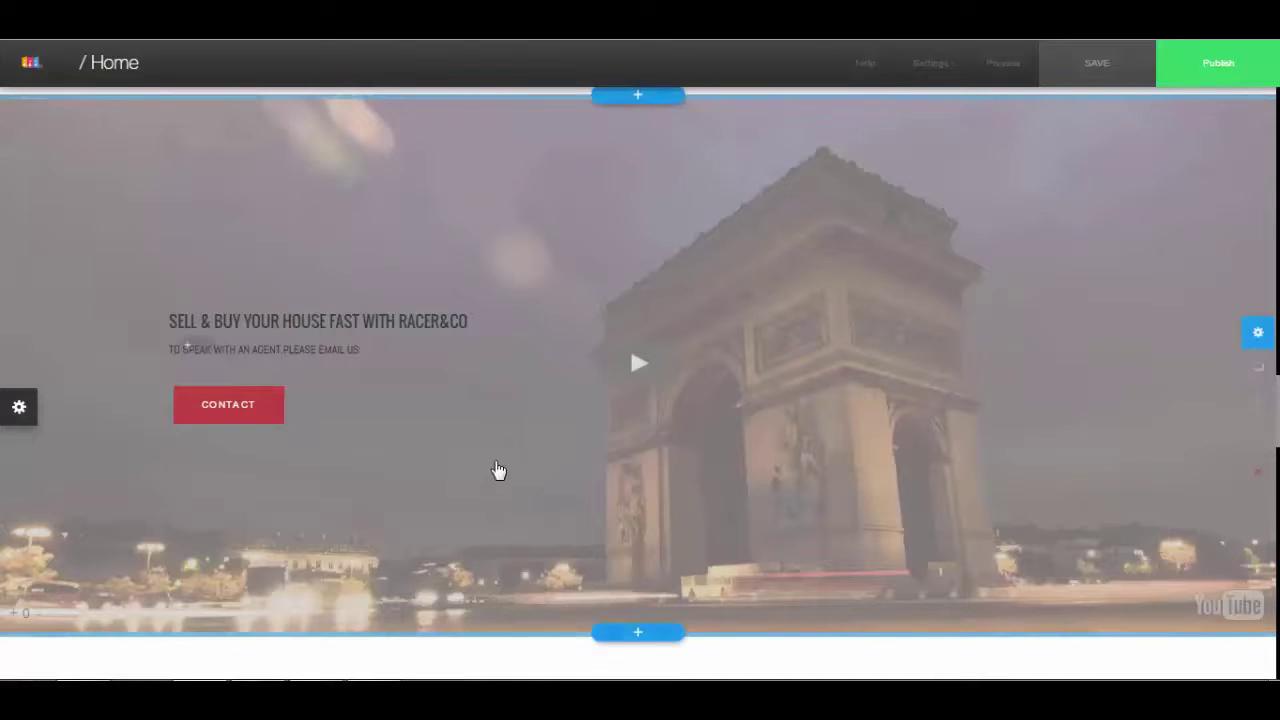
{"action": "left_click", "coordinate": [498, 470]}
{"action": "left_click", "coordinate": [503, 507]}
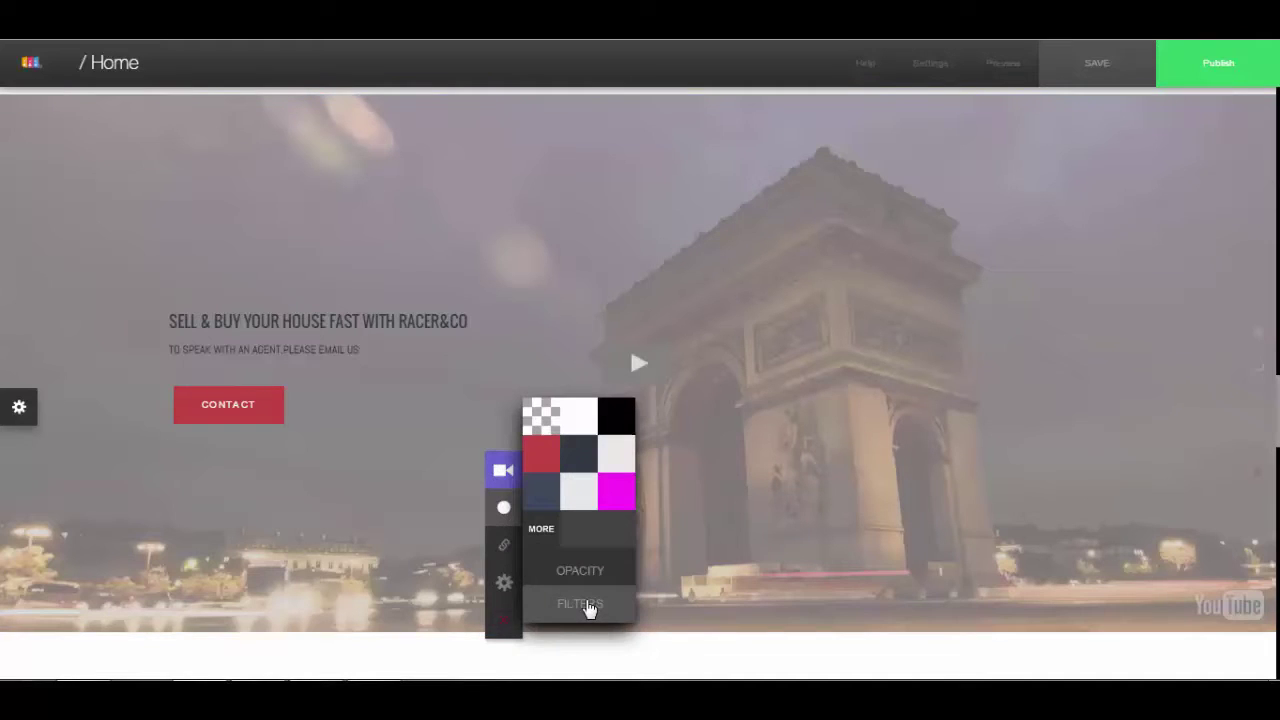
{"action": "left_click", "coordinate": [590, 606]}
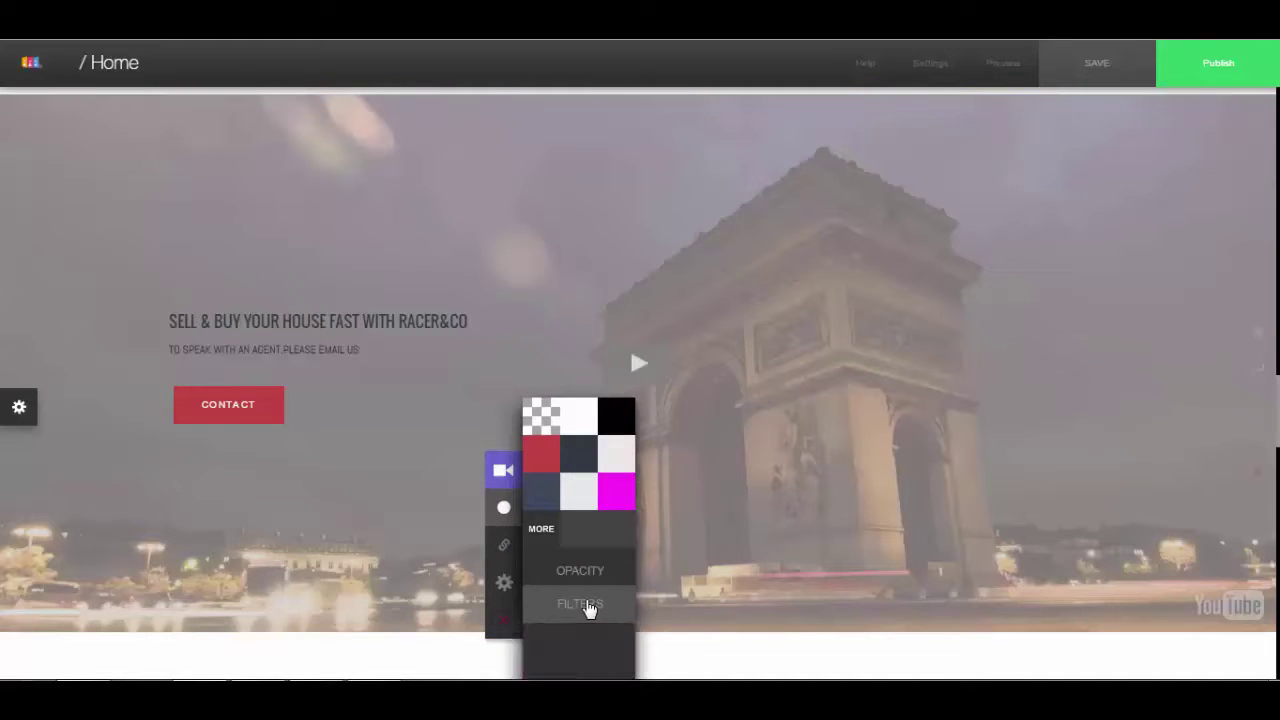
- Raise the opacity of the contact section's video background to about two thirds of its range
{"action": "left_click", "coordinate": [838, 202]}
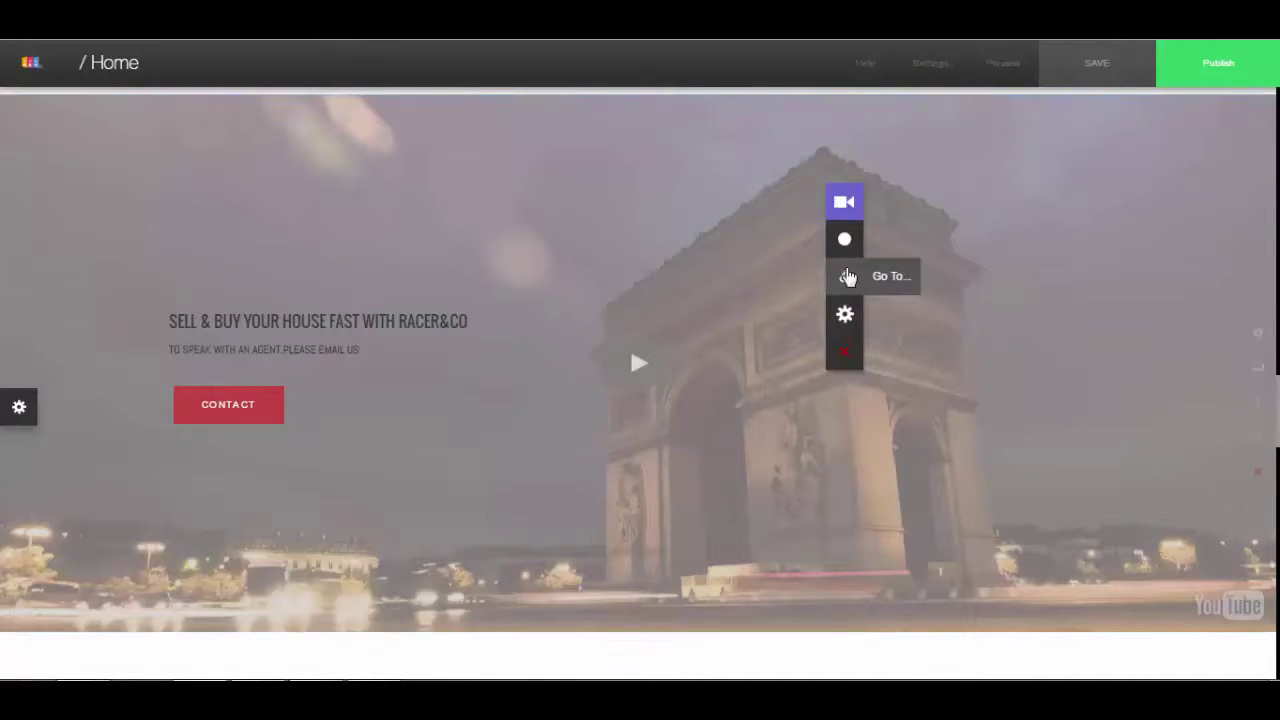
{"action": "left_click", "coordinate": [846, 244]}
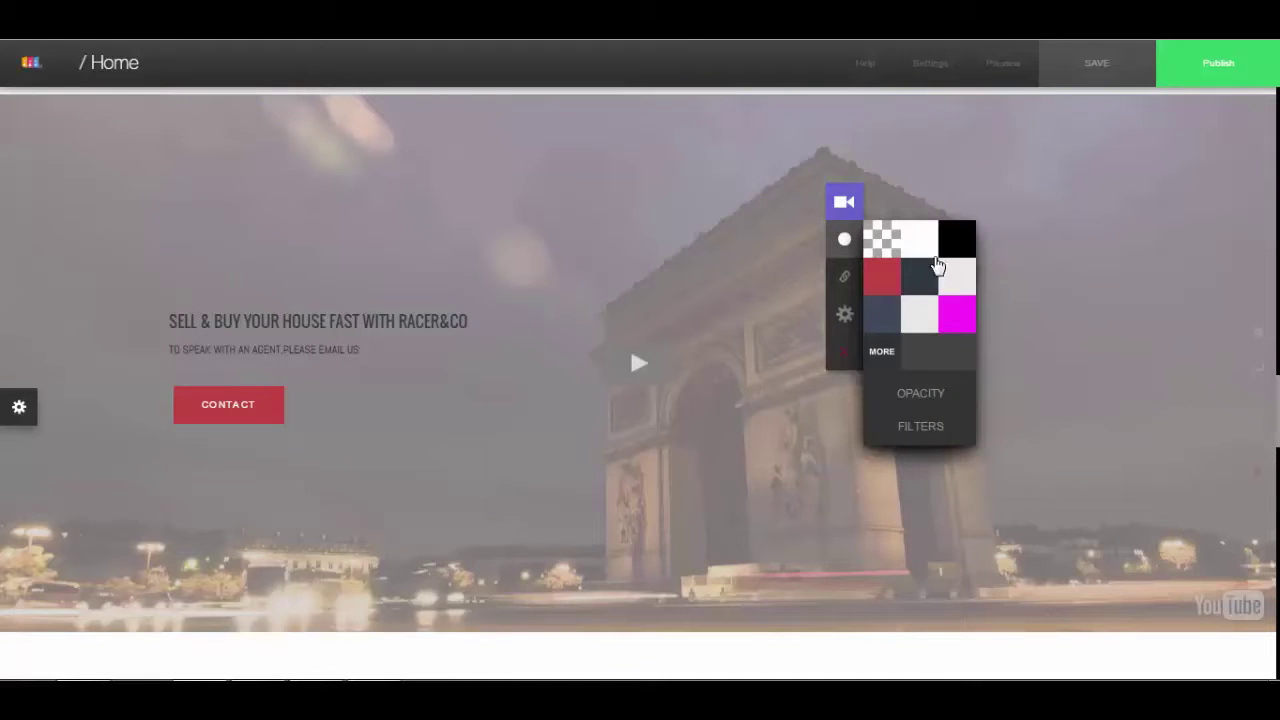
{"action": "left_click", "coordinate": [922, 432]}
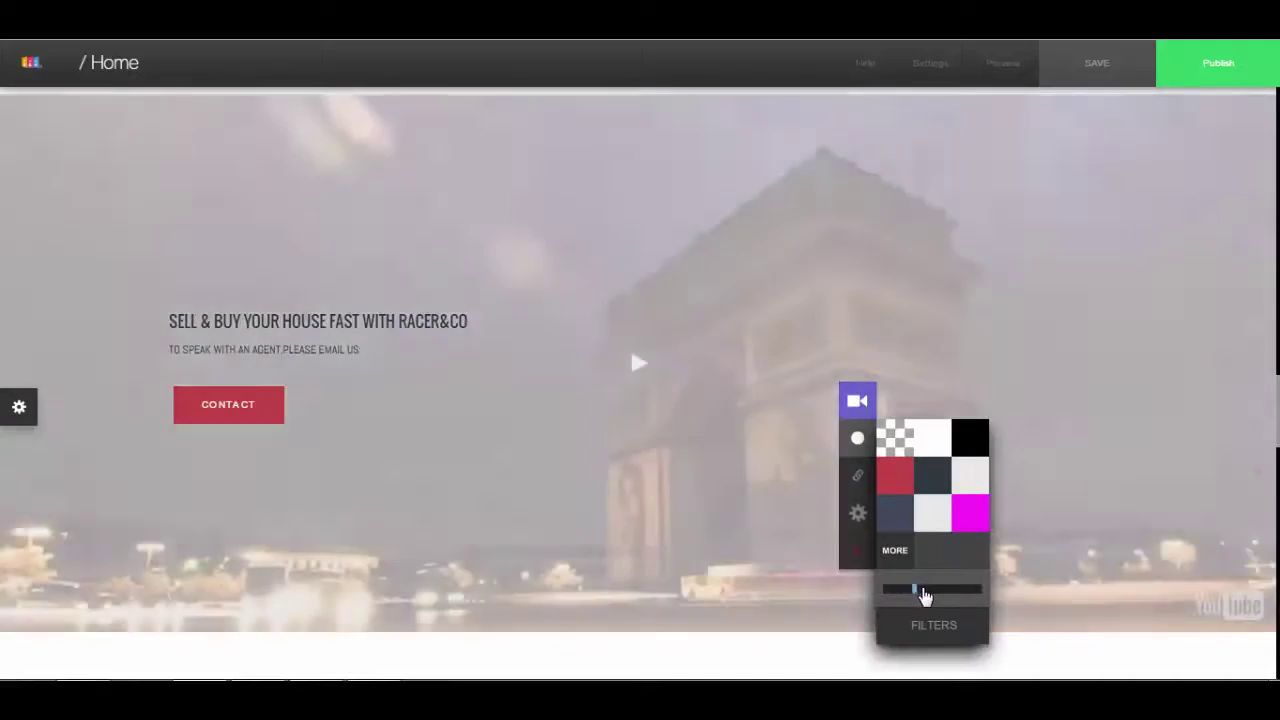
{"action": "mouse_move", "coordinate": [925, 597]}
{"action": "left_mouse_down"}
{"action": "mouse_move", "coordinate": [986, 586]}
{"action": "mouse_move", "coordinate": [948, 590]}
{"action": "left_mouse_up"}
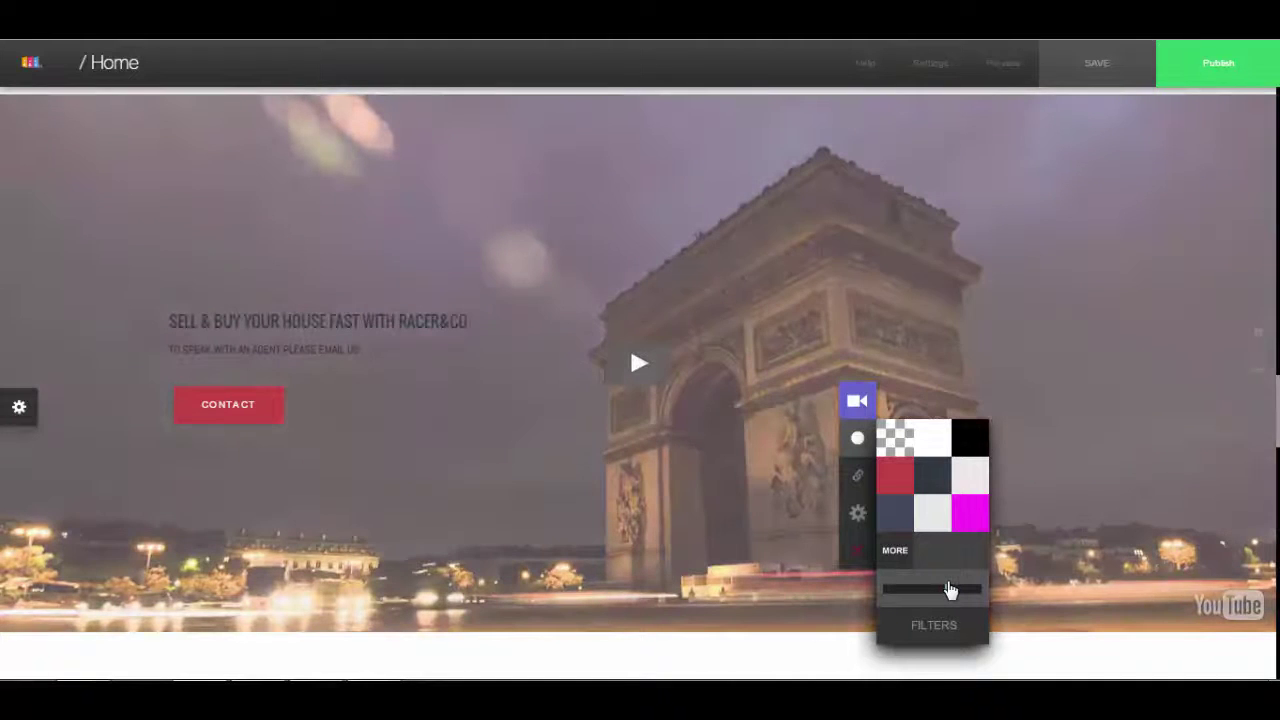
{"action": "left_click", "coordinate": [629, 344]}
- Review the contact section's video background and the blog section's posts below it
{"action": "scroll", "coordinate": [629, 344], "scroll_direction": "up", "scroll_amount": 2}
{"action": "scroll", "coordinate": [737, 430], "scroll_direction": "down", "scroll_amount": 2}
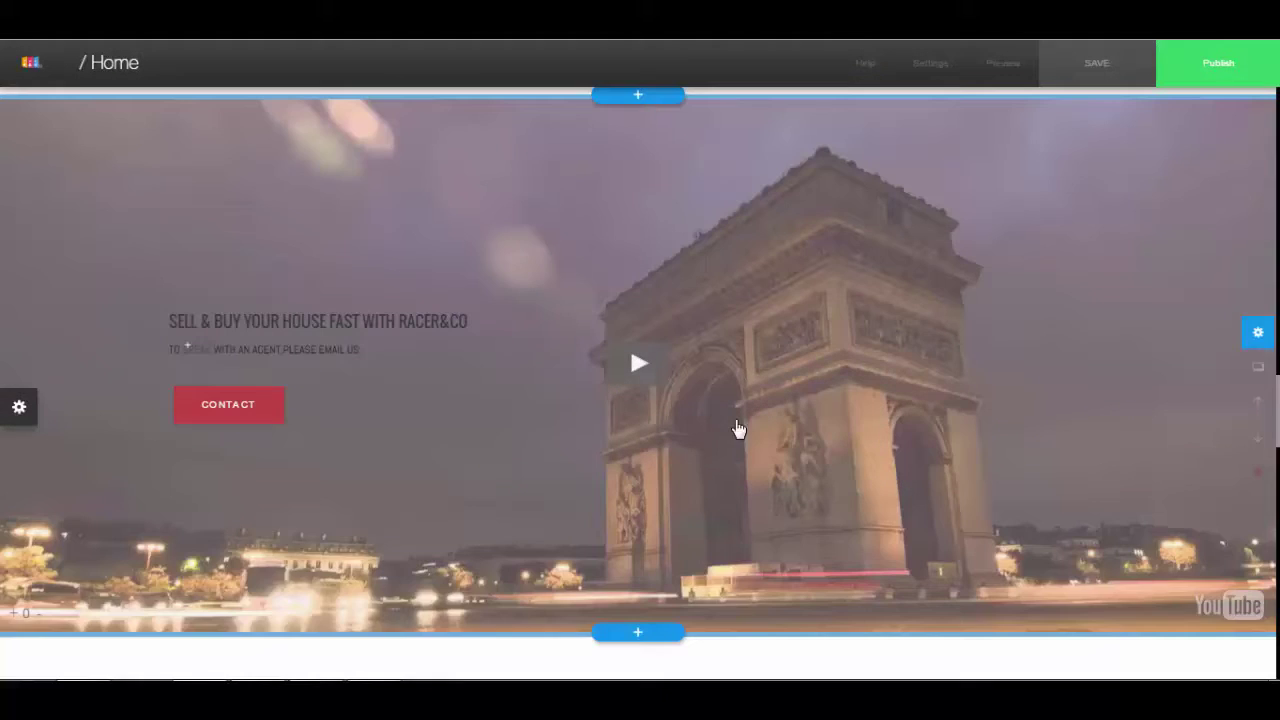
{"action": "scroll", "coordinate": [763, 389], "scroll_direction": "down", "scroll_amount": 3}
{"action": "scroll", "coordinate": [690, 360], "scroll_direction": "up", "scroll_amount": 1}
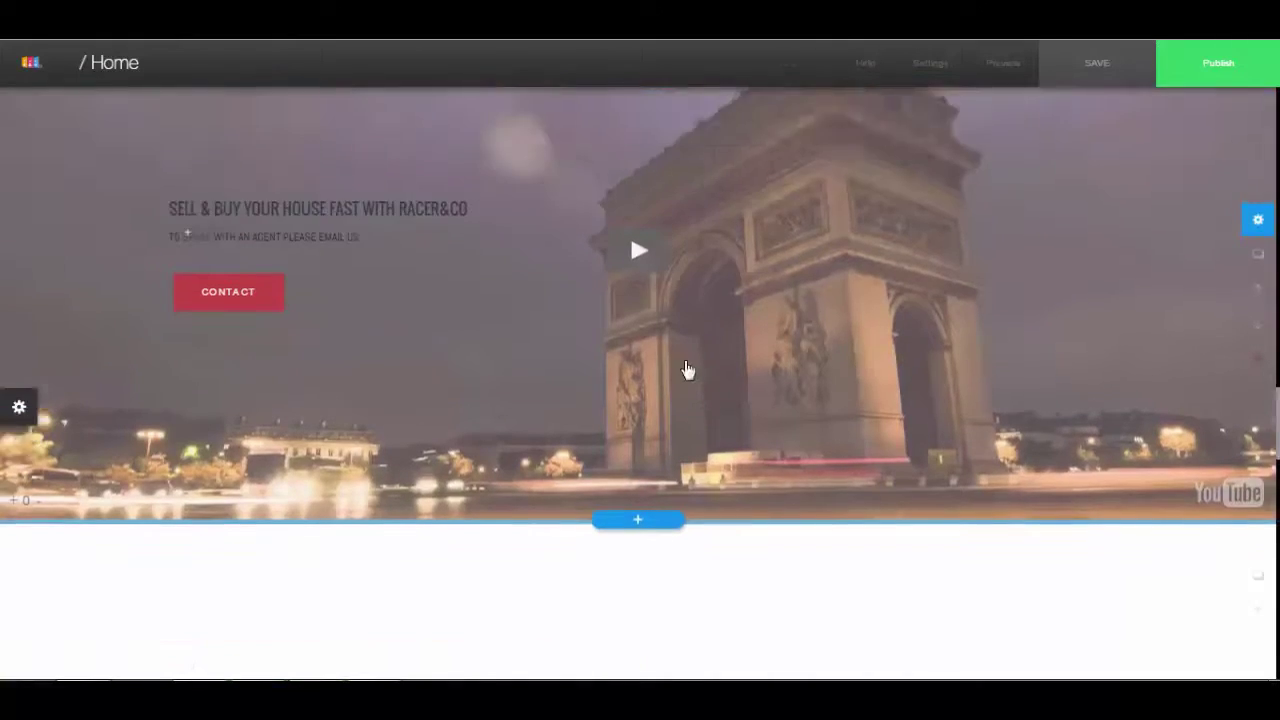
{"action": "scroll", "coordinate": [686, 370], "scroll_direction": "down", "scroll_amount": 5}
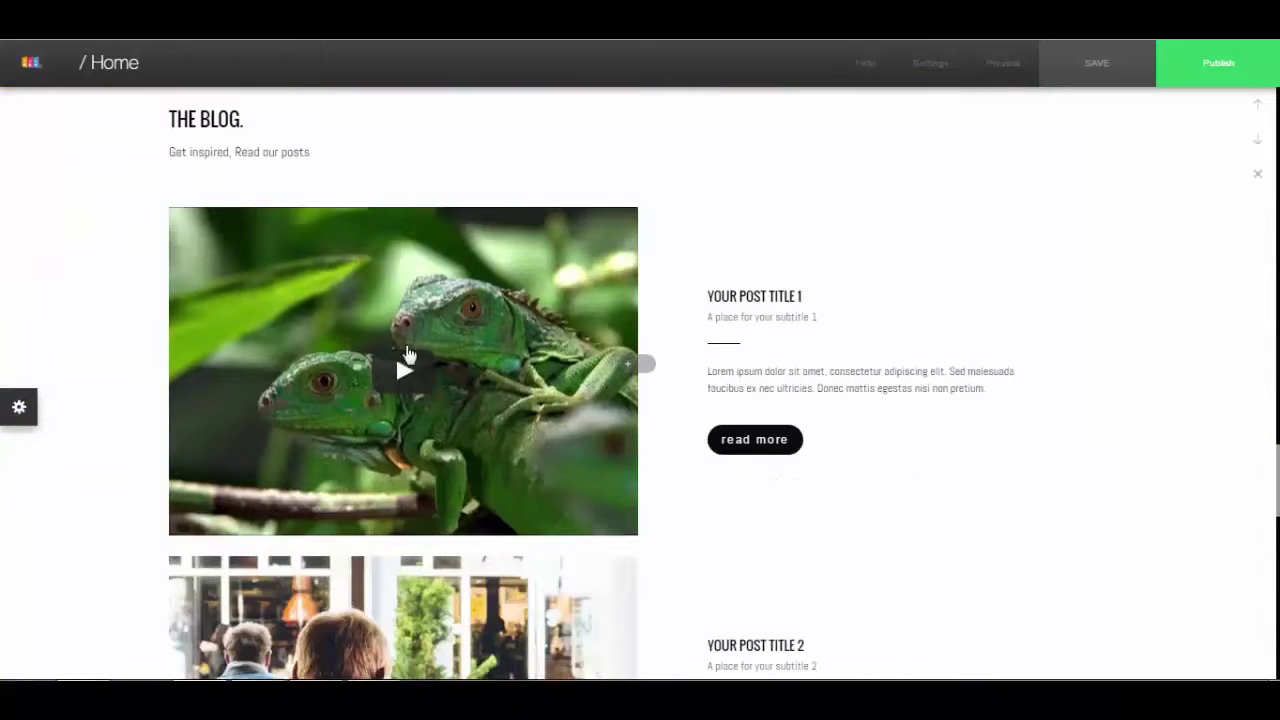
{"action": "scroll", "coordinate": [408, 355], "scroll_direction": "down", "scroll_amount": 1}
{"action": "scroll", "coordinate": [430, 270], "scroll_direction": "up", "scroll_amount": 1}
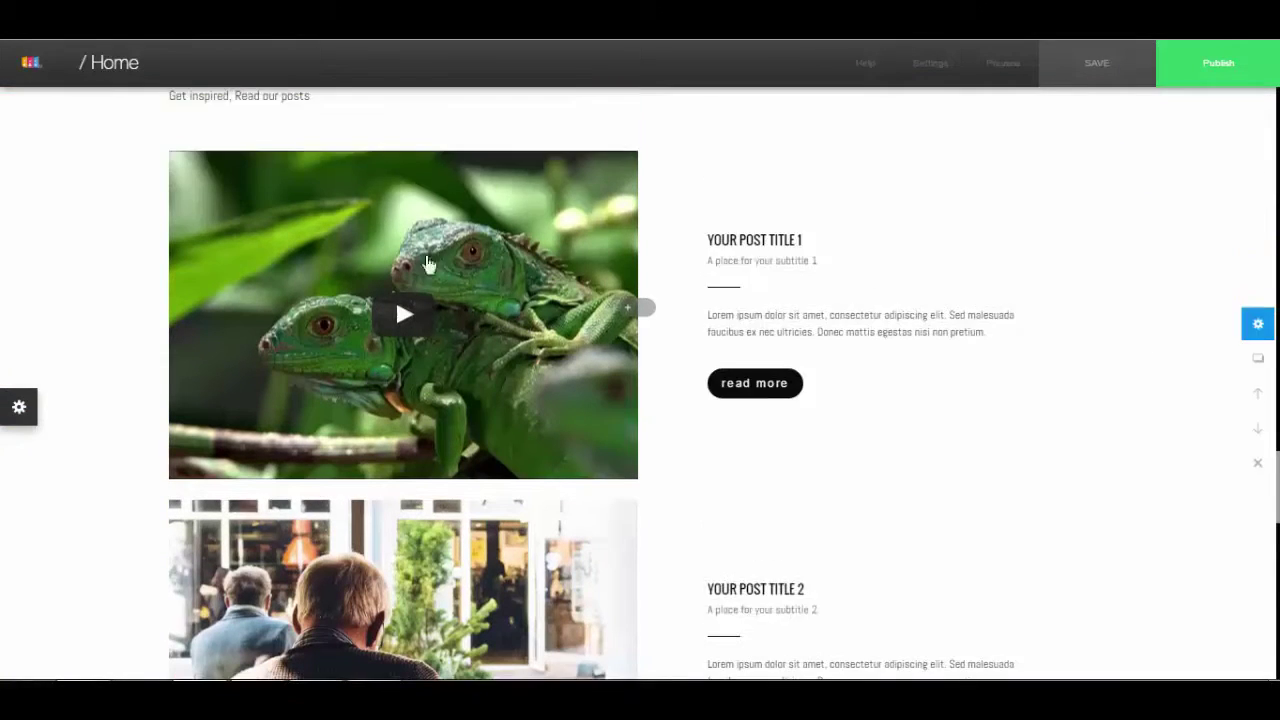
{"action": "scroll", "coordinate": [447, 320], "scroll_direction": "down", "scroll_amount": 1}
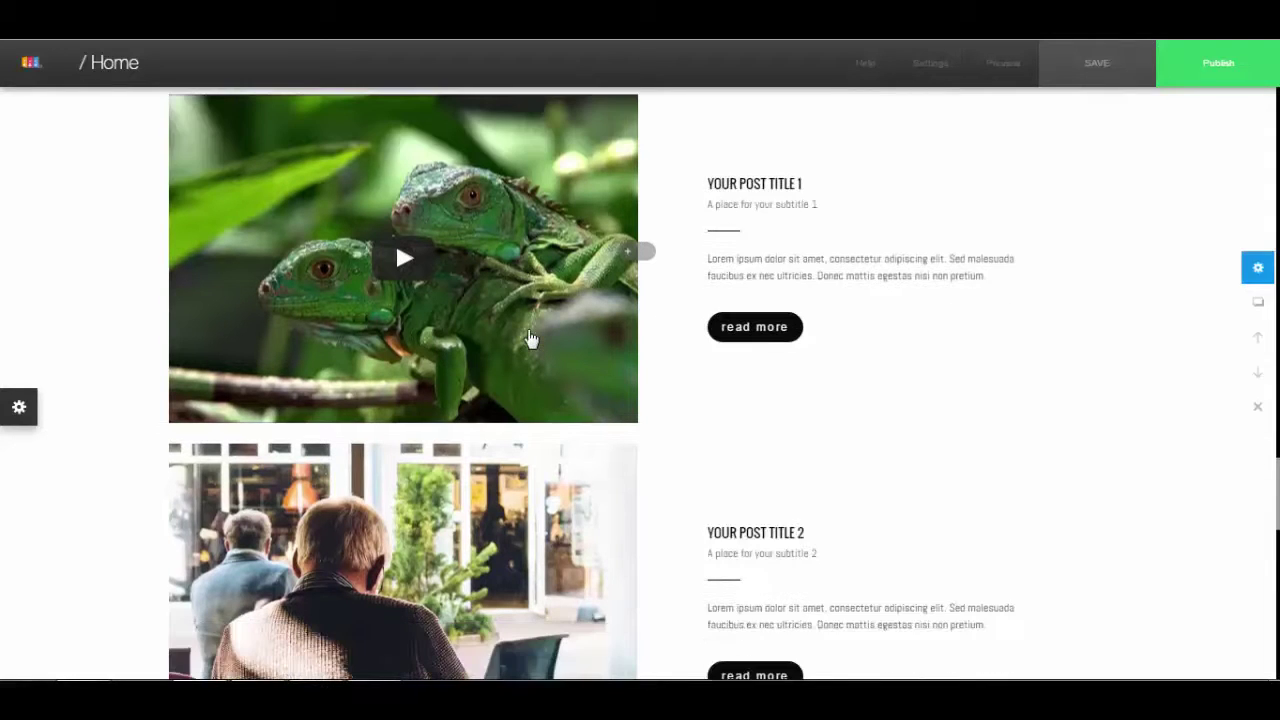
{"action": "scroll", "coordinate": [447, 320], "scroll_direction": "up", "scroll_amount": 4}
{"action": "scroll", "coordinate": [447, 378], "scroll_direction": "down", "scroll_amount": 2}
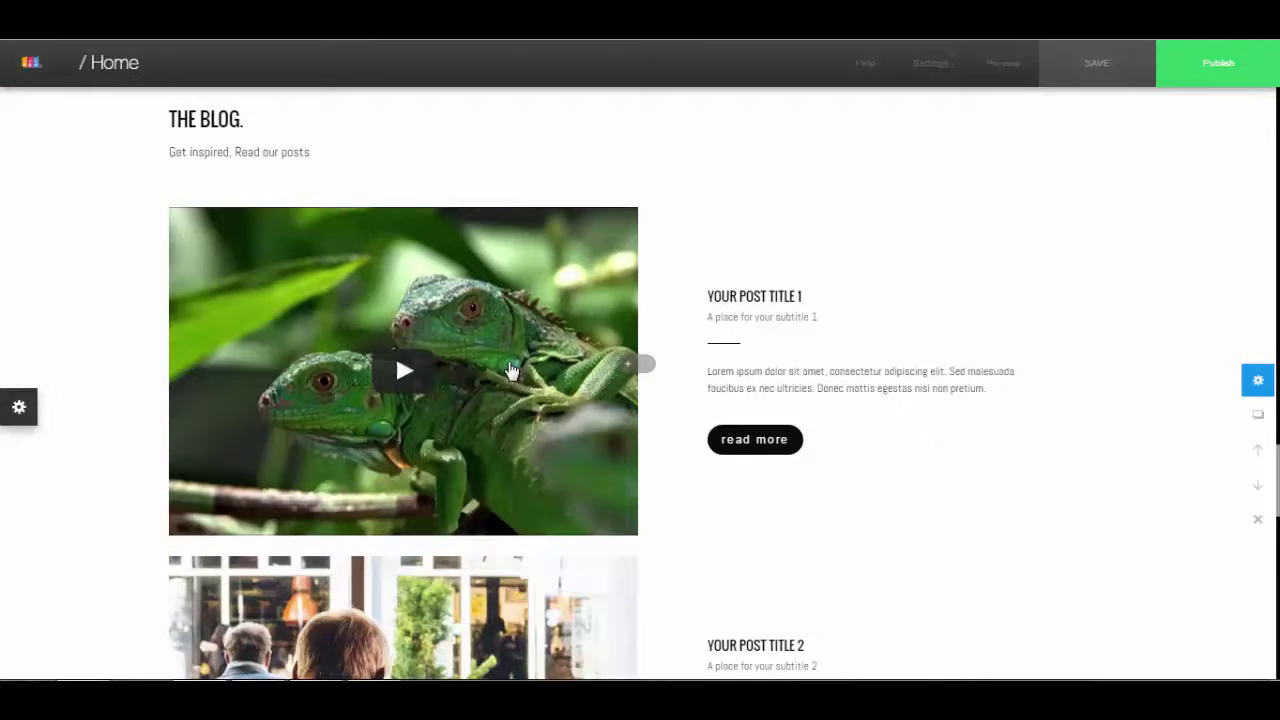
- Show the element types that can be added to the Who We Are item, without adding one
{"action": "scroll", "coordinate": [586, 357], "scroll_direction": "up", "scroll_amount": 20}
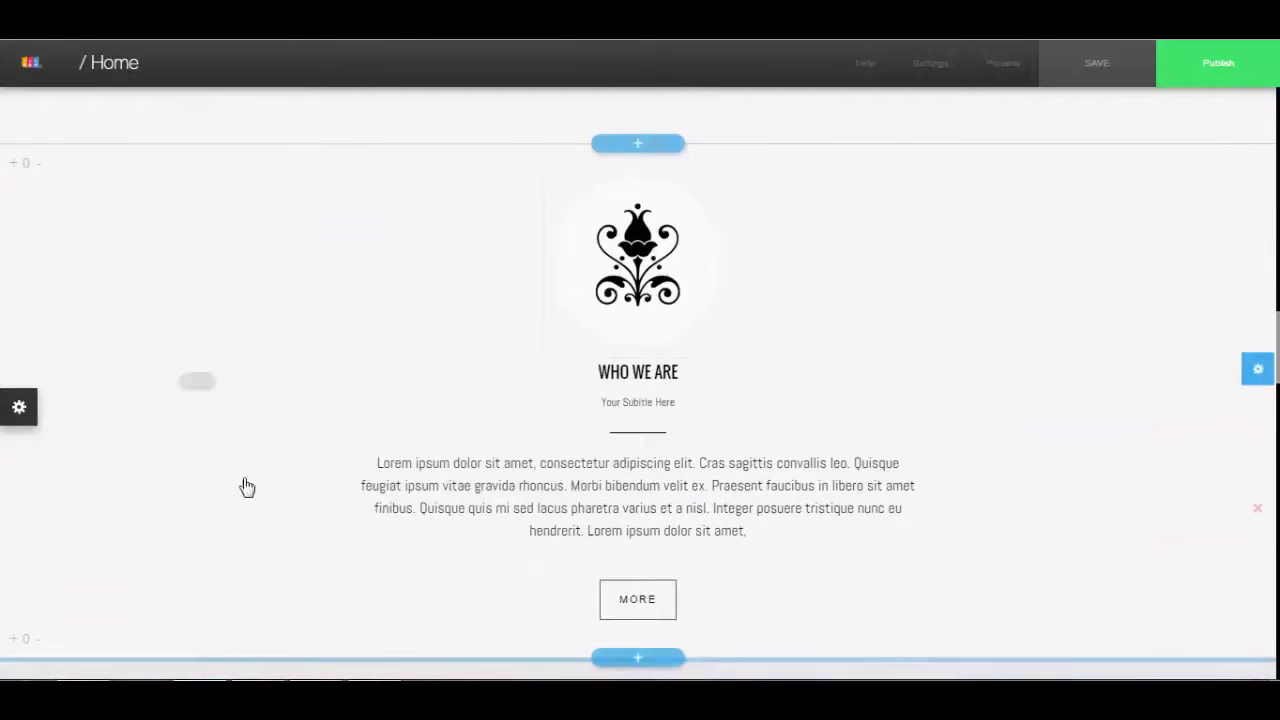
{"action": "left_click", "coordinate": [203, 384]}
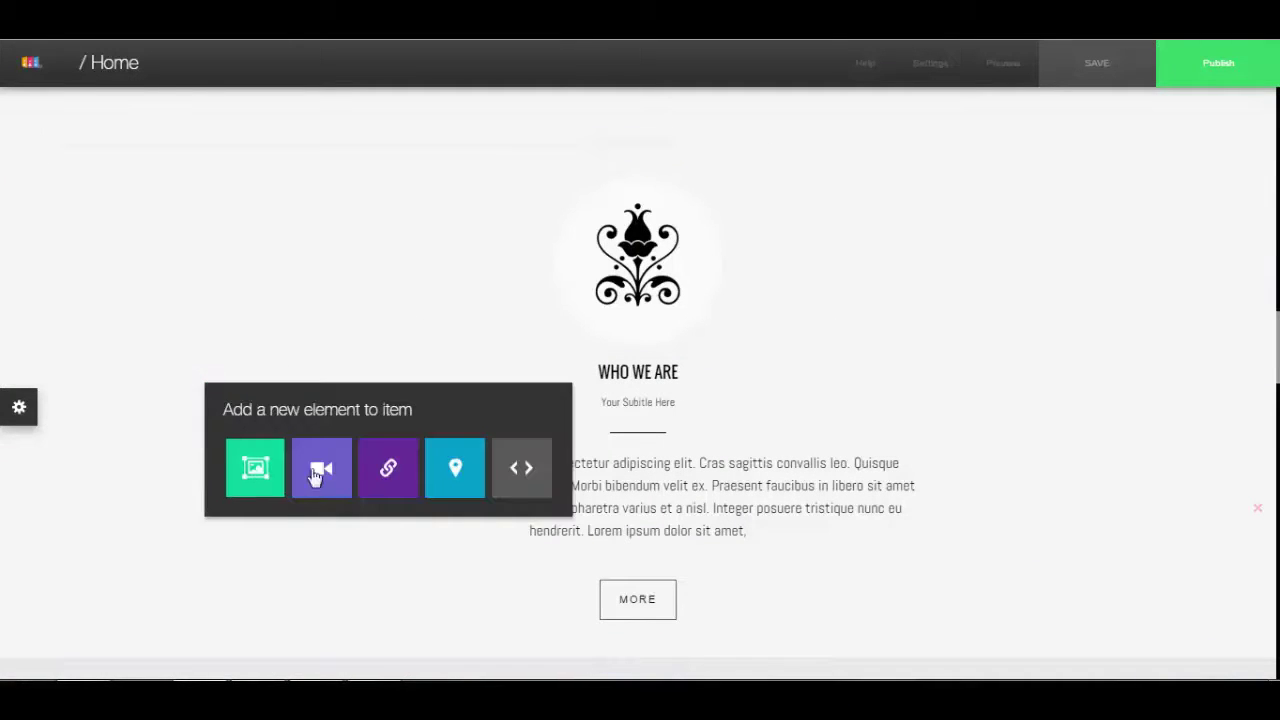
{"action": "scroll", "coordinate": [737, 271], "scroll_direction": "up", "scroll_amount": 10}
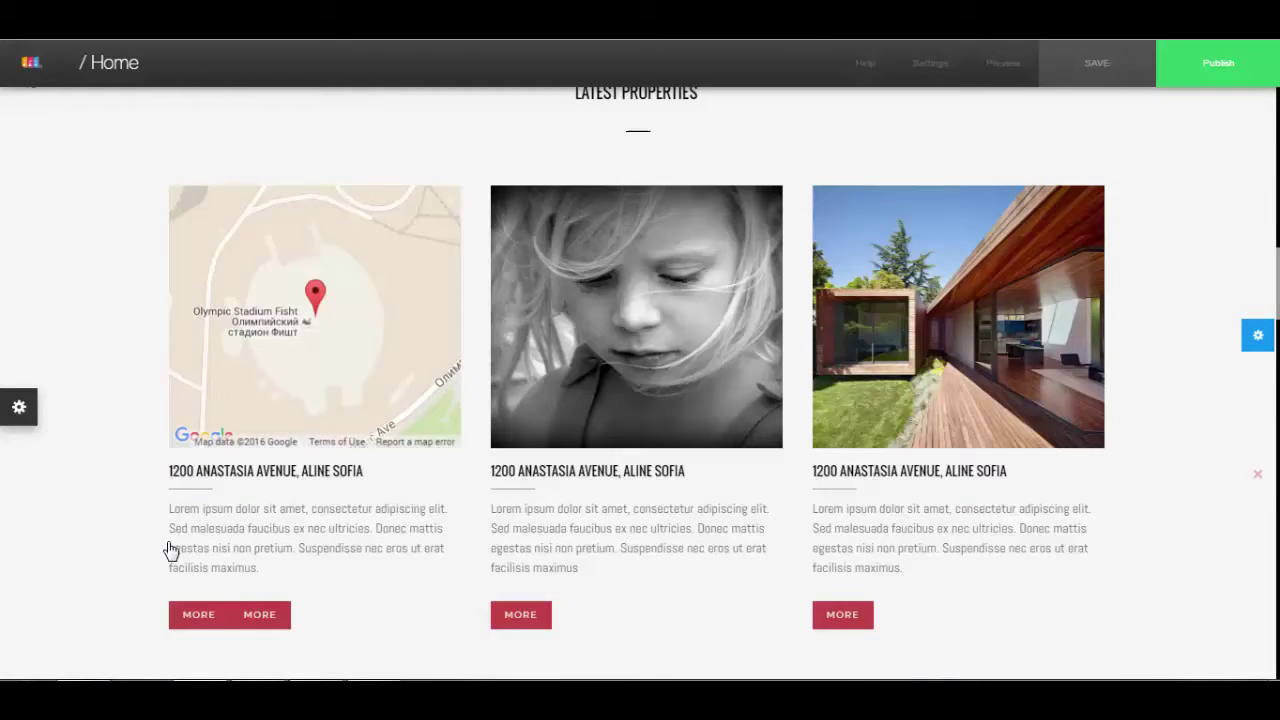
- Replace the map in the first Latest Properties item by adding a video element to it
{"action": "mouse_move", "coordinate": [170, 552]}
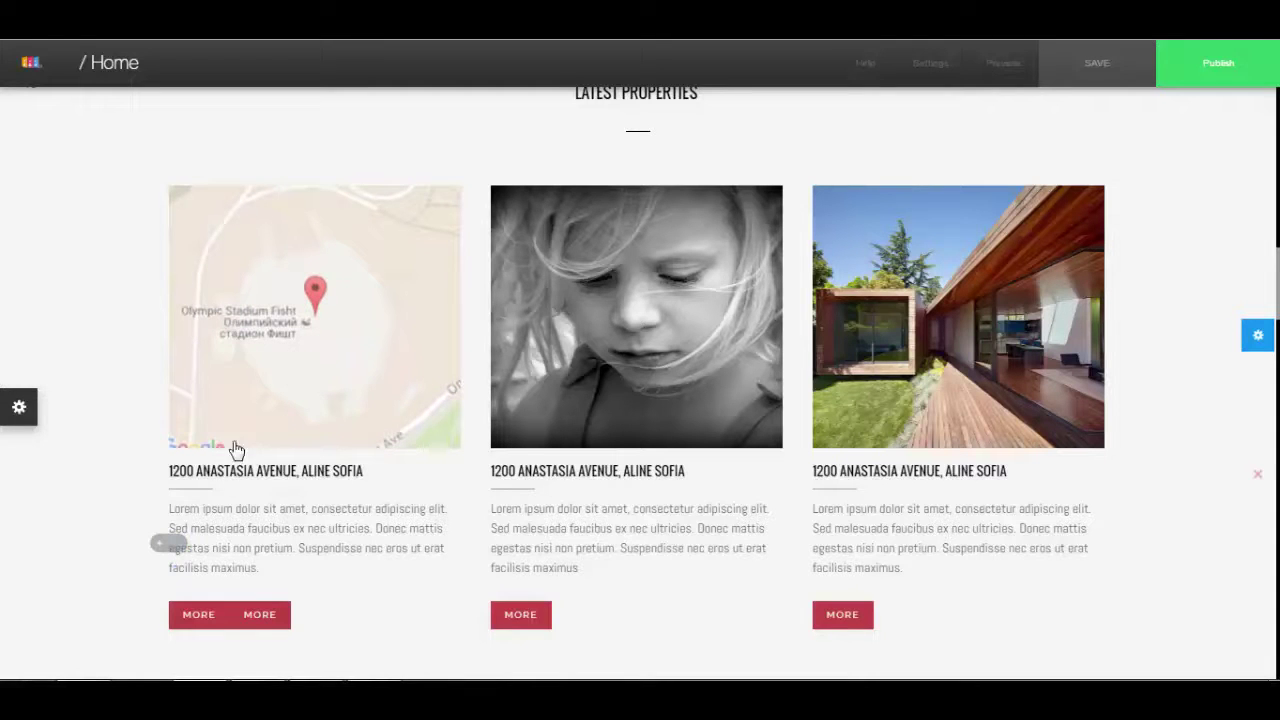
{"action": "left_click", "coordinate": [168, 546]}
{"action": "left_click", "coordinate": [290, 636]}
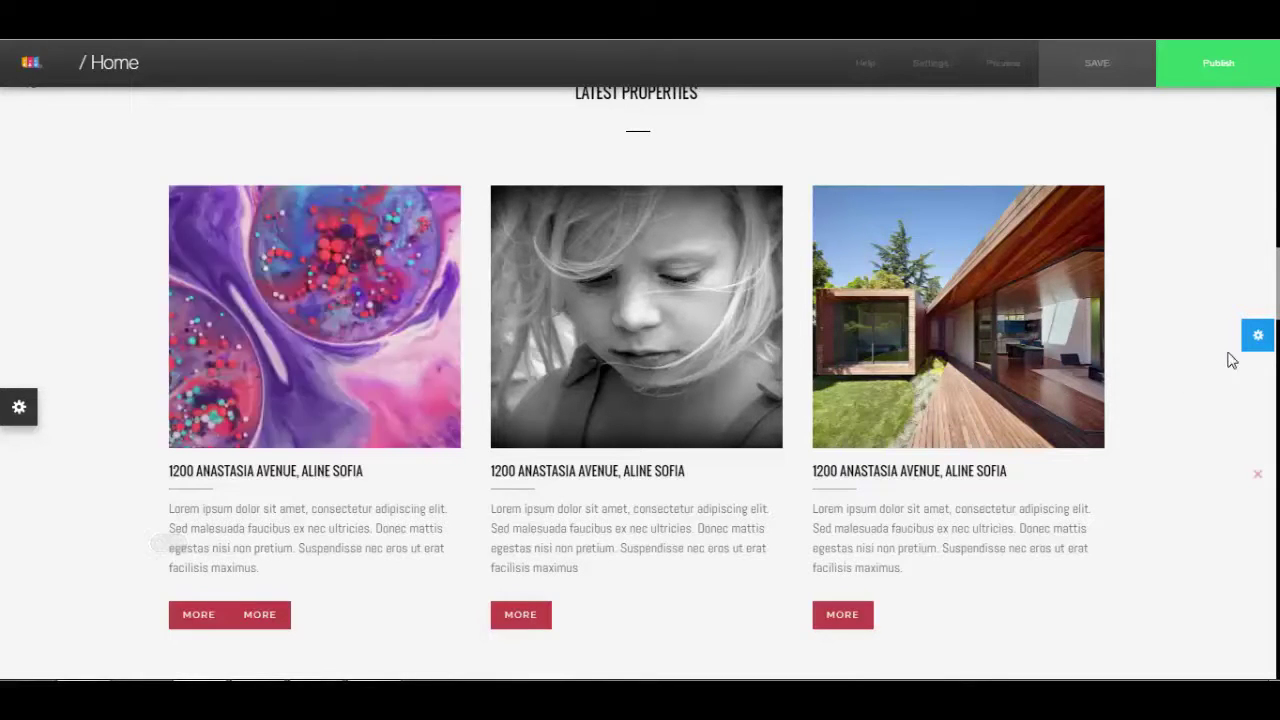
- Open the gallery settings of the Latest Properties section and place the settings window clear of the video item
{"action": "mouse_move", "coordinate": [340, 350]}
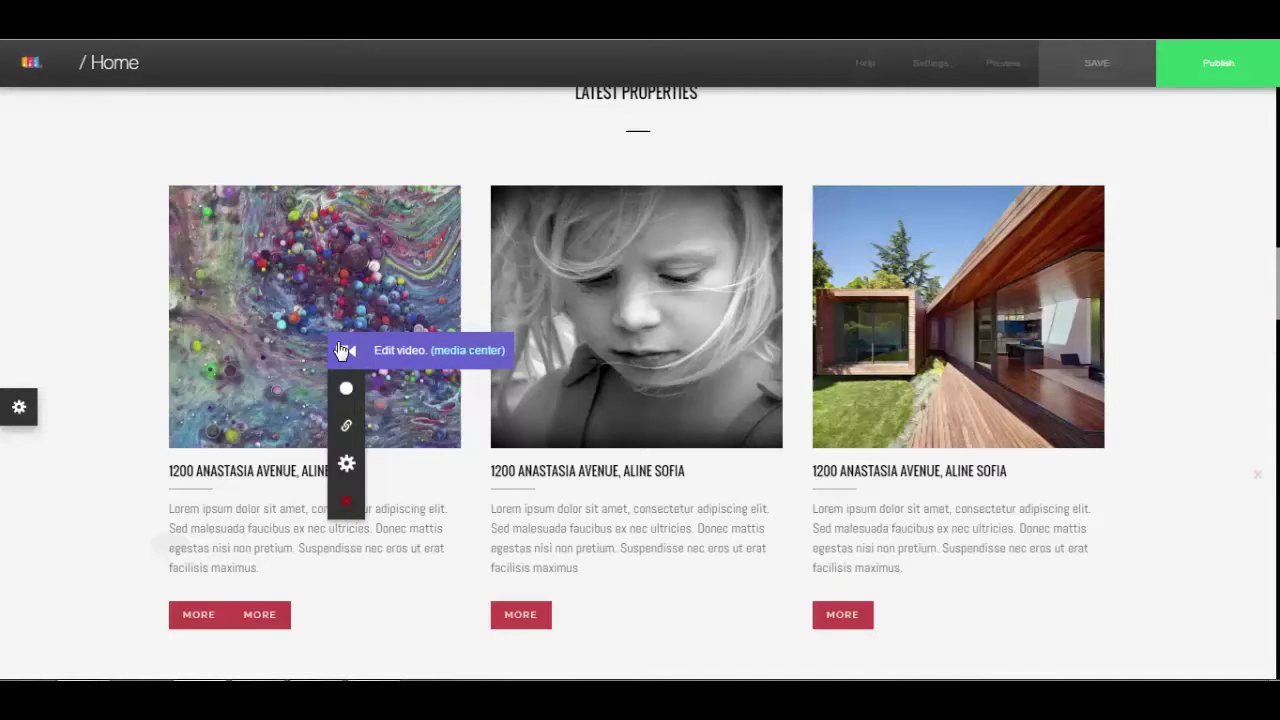
{"action": "left_click", "coordinate": [408, 478]}
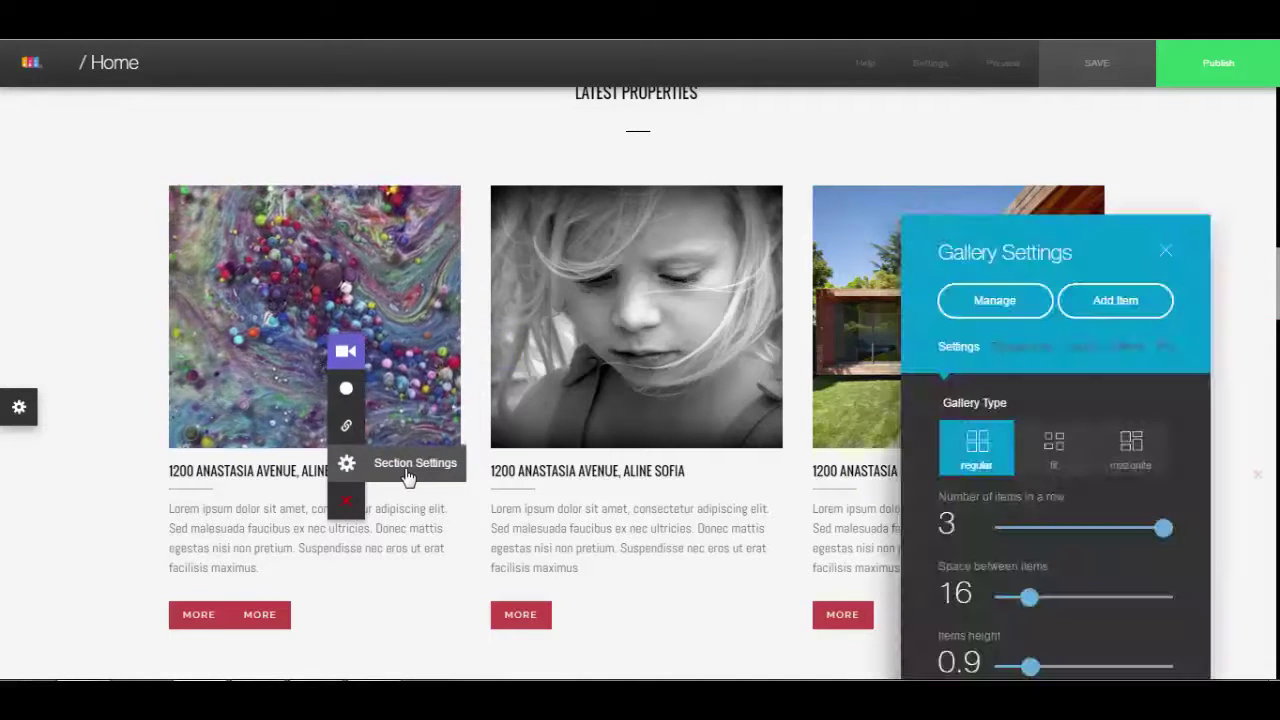
{"action": "left_click_drag", "start_coordinate": [1014, 249], "coordinate": [1020, 97]}
{"action": "scroll", "coordinate": [978, 185], "scroll_direction": "up", "scroll_amount": 4}
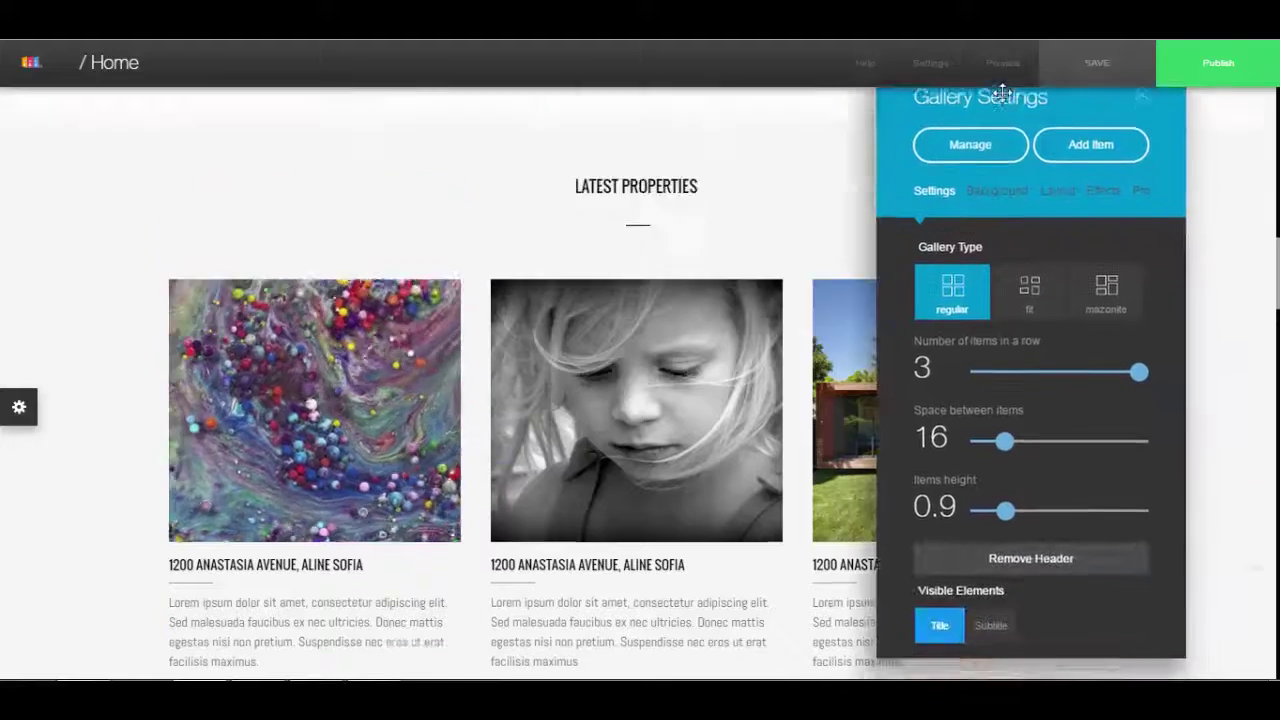
{"action": "left_click_drag", "start_coordinate": [978, 185], "coordinate": [966, 449]}
{"action": "left_click_drag", "start_coordinate": [951, 331], "coordinate": [948, 186]}
{"action": "scroll", "coordinate": [430, 480], "scroll_direction": "down", "scroll_amount": 5}
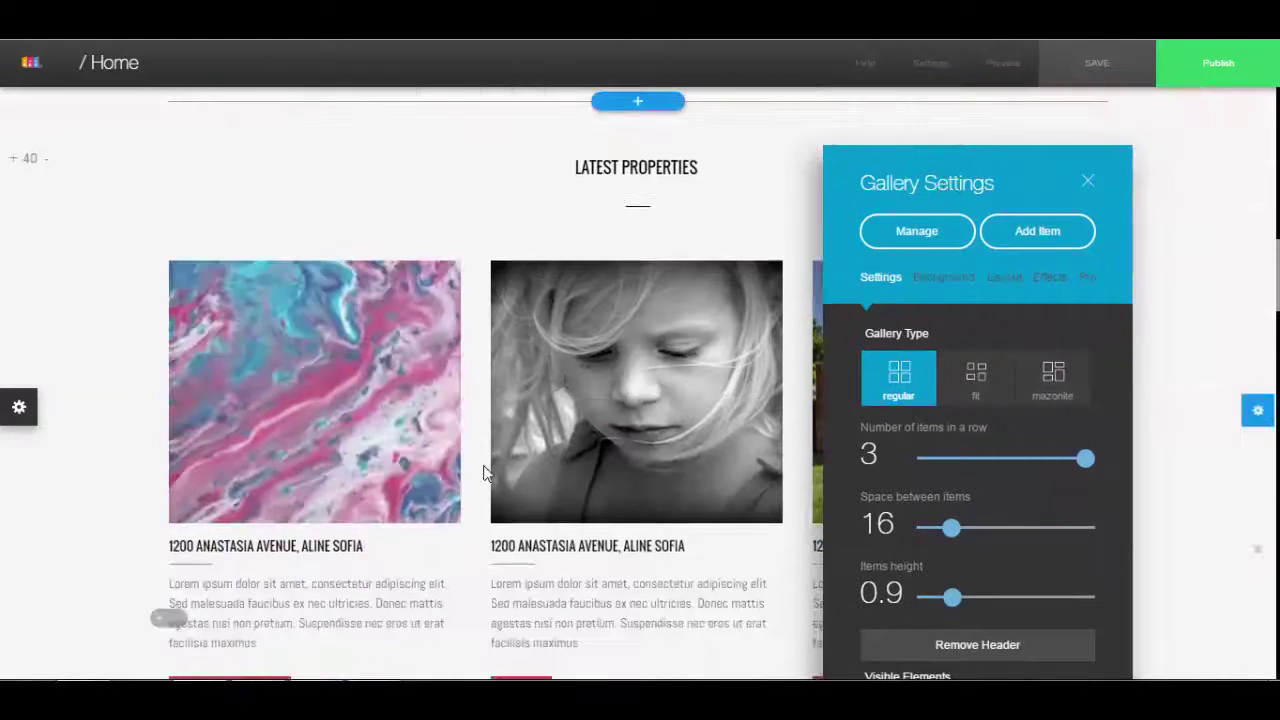
{"action": "scroll", "coordinate": [780, 451], "scroll_direction": "down", "scroll_amount": 1}
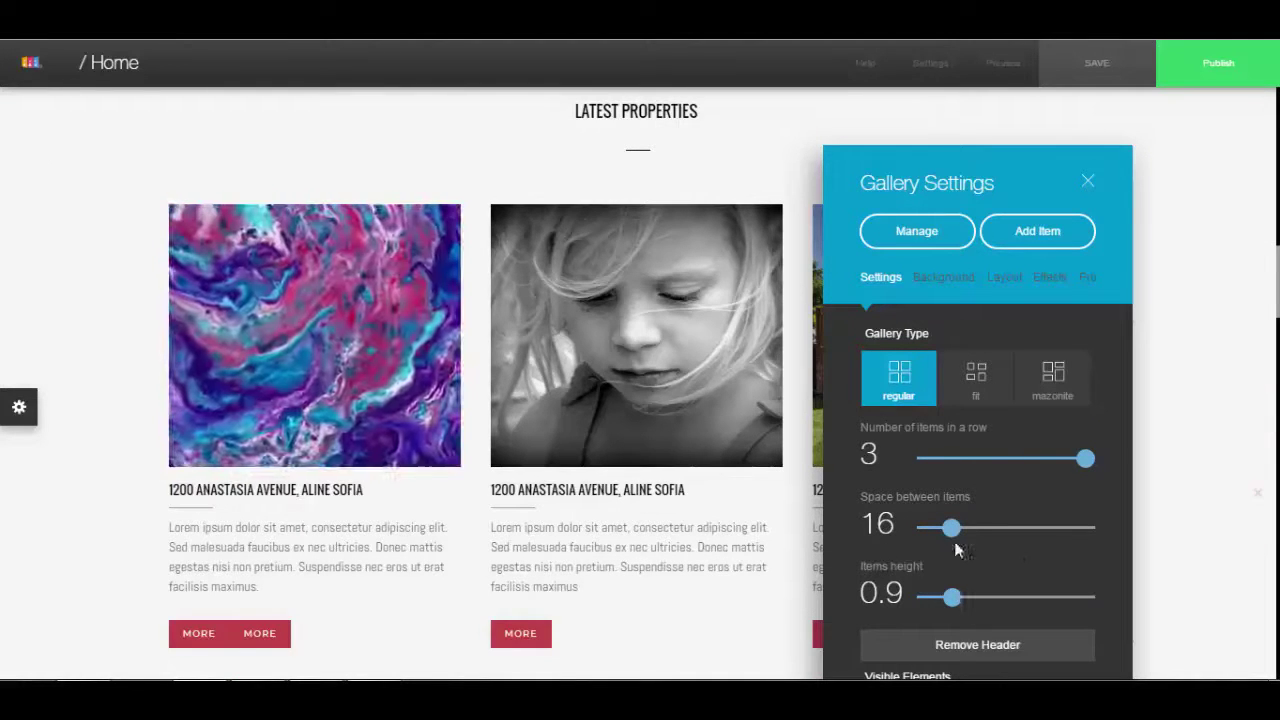
- Set the Latest Properties gallery to 0 spacing, 1 item per row and an items height of 0.5
{"action": "left_click_drag", "start_coordinate": [951, 528], "coordinate": [916, 541]}
{"action": "left_click_drag", "start_coordinate": [1086, 462], "coordinate": [940, 481]}
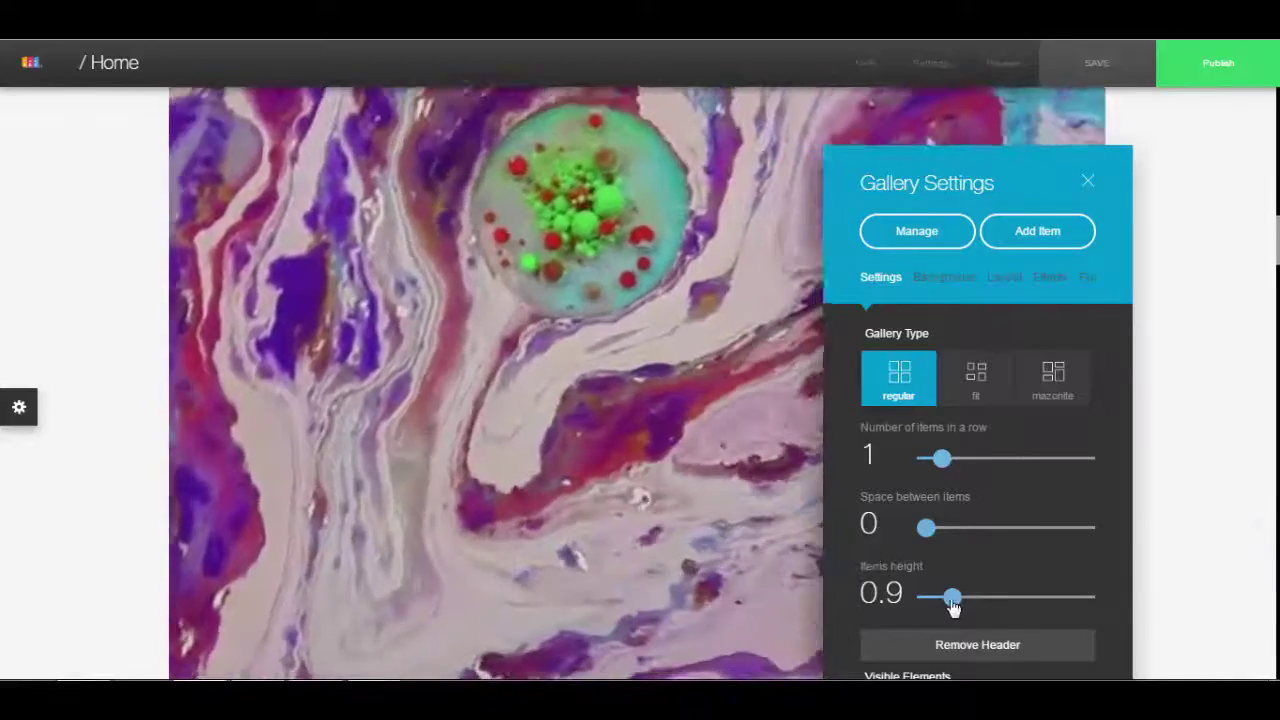
{"action": "left_click_drag", "start_coordinate": [952, 597], "coordinate": [940, 603]}
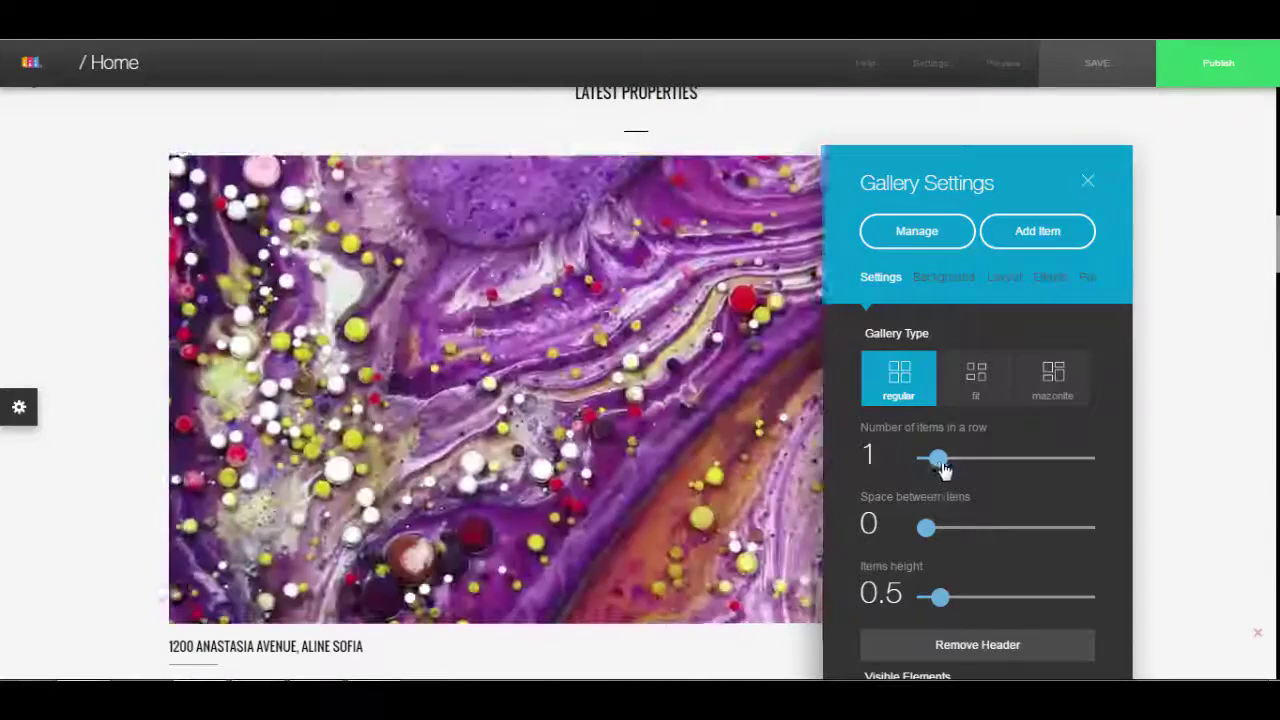
- Change the Latest Properties gallery to 2 items per row, with items height 0.6 and spacing 16
{"action": "left_click_drag", "start_coordinate": [943, 468], "coordinate": [1014, 463]}
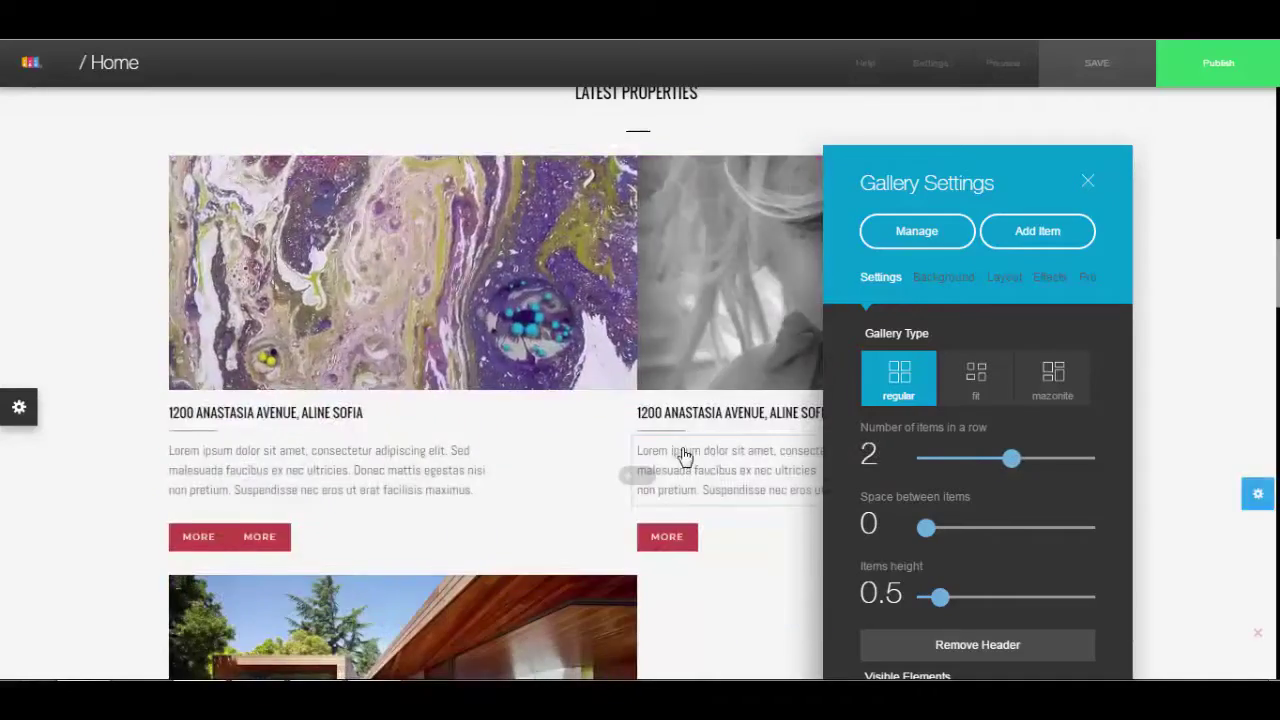
{"action": "mouse_move", "coordinate": [942, 600]}
{"action": "left_mouse_down"}
{"action": "mouse_move", "coordinate": [931, 602]}
{"action": "mouse_move", "coordinate": [948, 600]}
{"action": "left_mouse_up"}
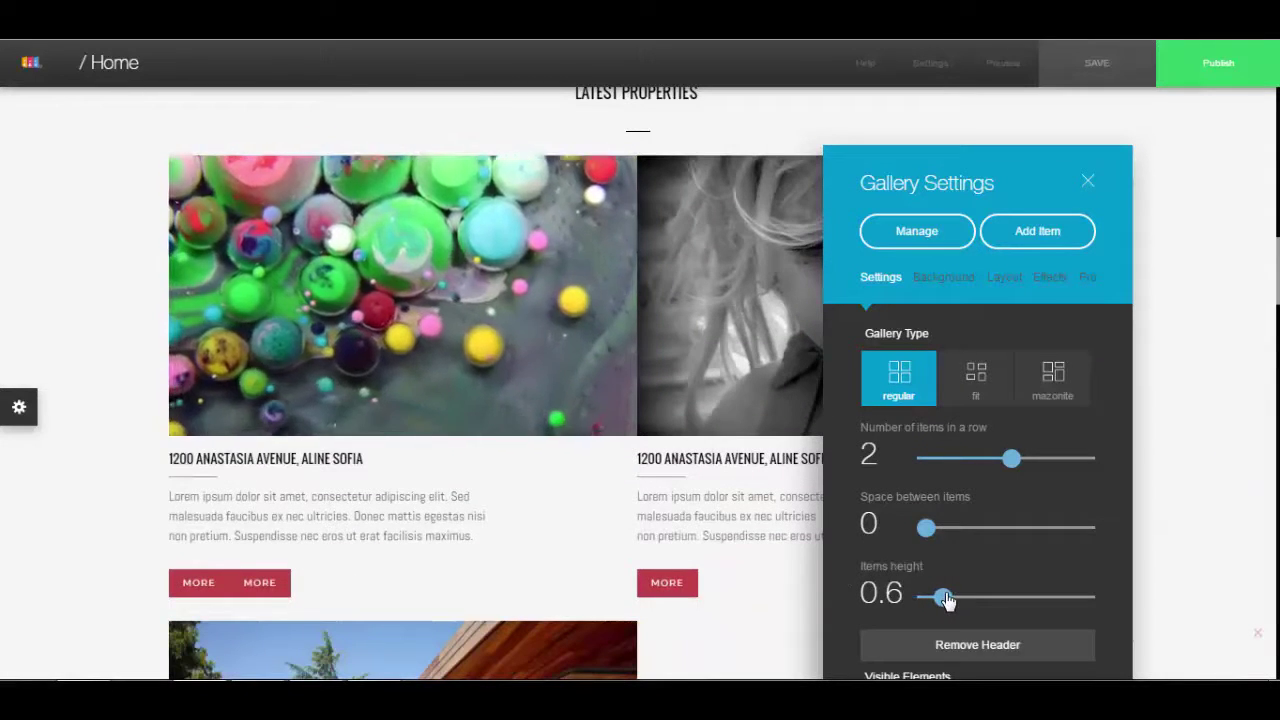
{"action": "left_click_drag", "start_coordinate": [925, 533], "coordinate": [953, 534]}
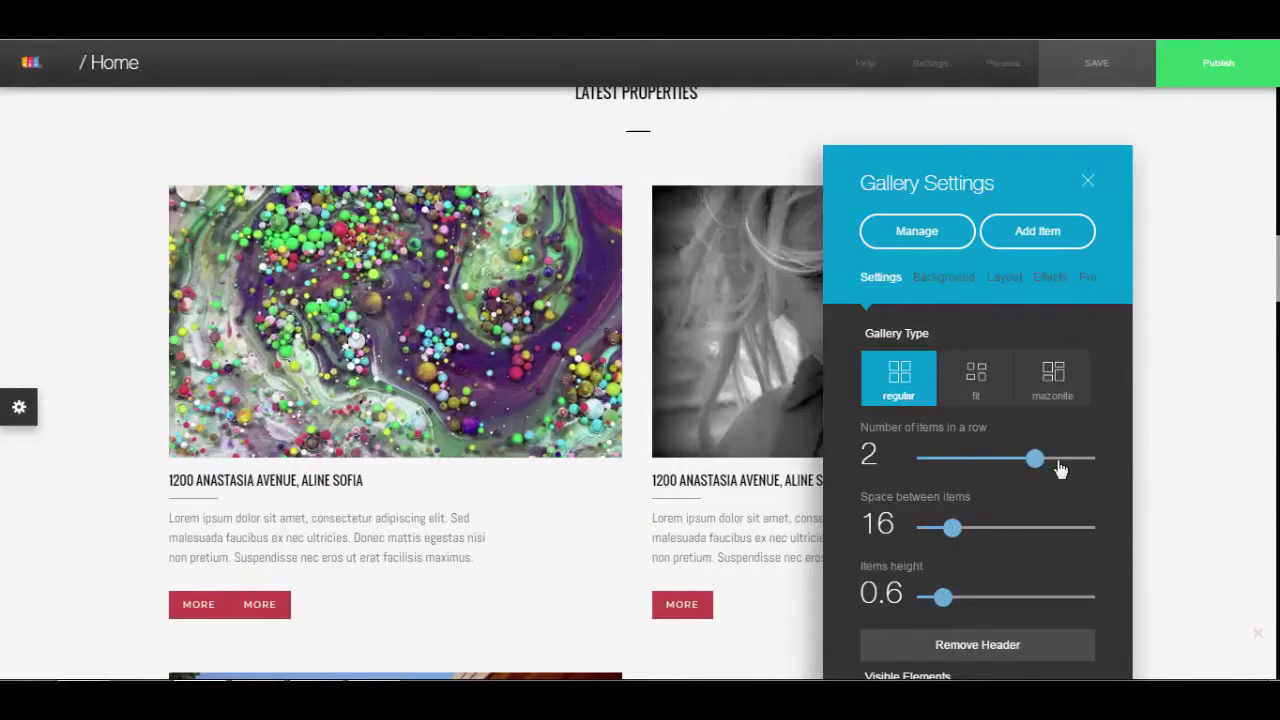
- Set the Latest Properties gallery to 3 items per row, with spacing 13 and items height 0.6
{"action": "left_click_drag", "start_coordinate": [1090, 466], "coordinate": [1103, 462]}
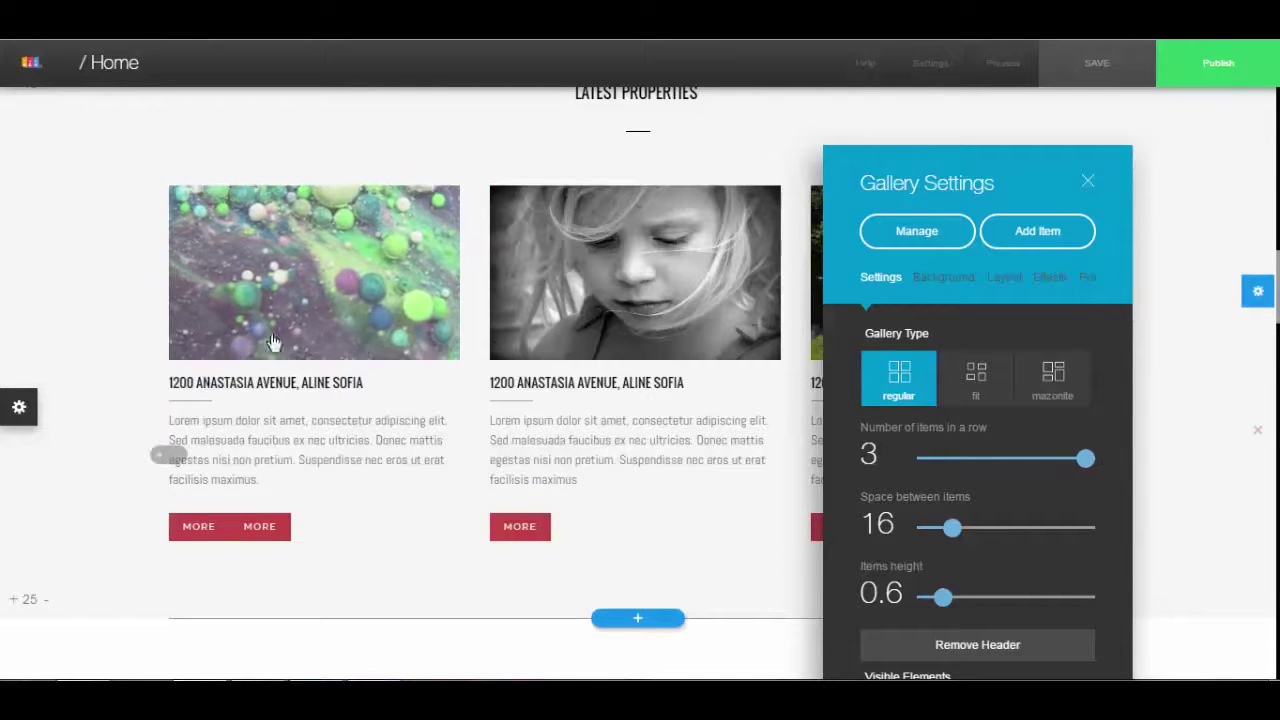
{"action": "left_click_drag", "start_coordinate": [937, 594], "coordinate": [943, 604]}
{"action": "mouse_move", "coordinate": [957, 535]}
{"action": "left_mouse_down"}
{"action": "mouse_move", "coordinate": [983, 530]}
{"action": "mouse_move", "coordinate": [952, 533]}
{"action": "left_mouse_up"}
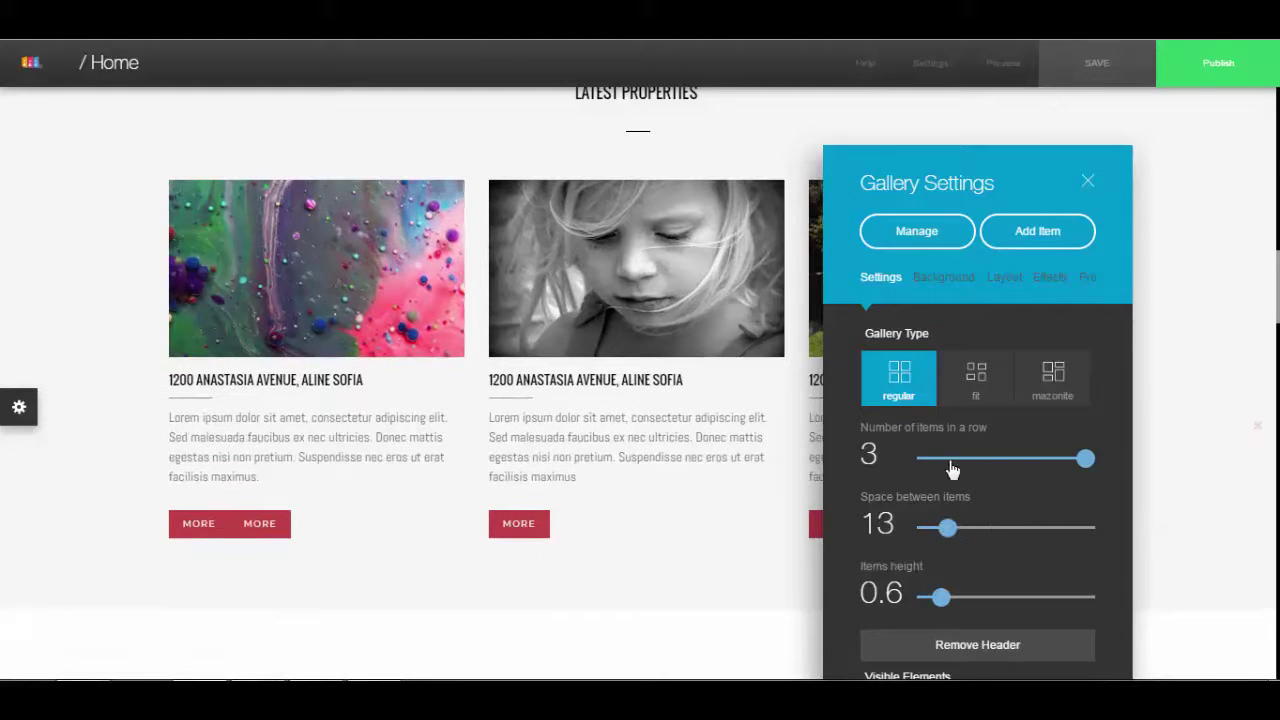
{"action": "left_click_drag", "start_coordinate": [1073, 467], "coordinate": [1103, 467]}
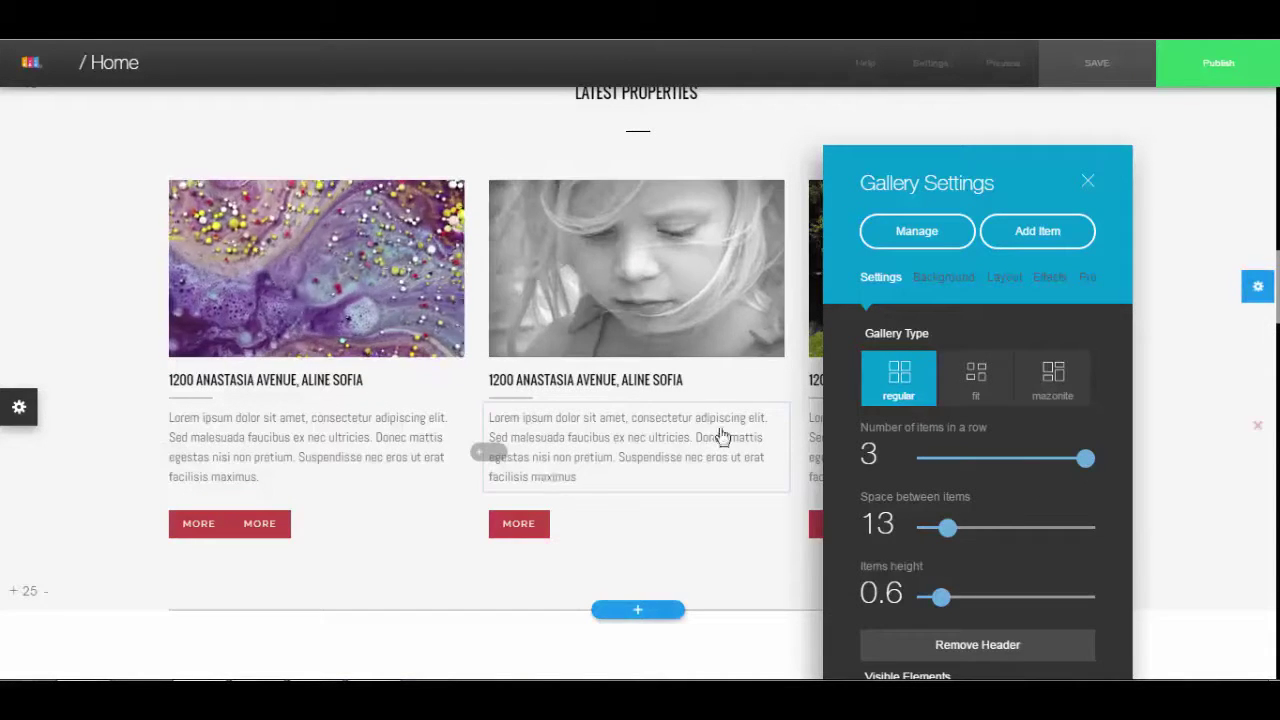
- Close the gallery settings and remove the video element from the first Latest Properties item
{"action": "left_click", "coordinate": [370, 286]}
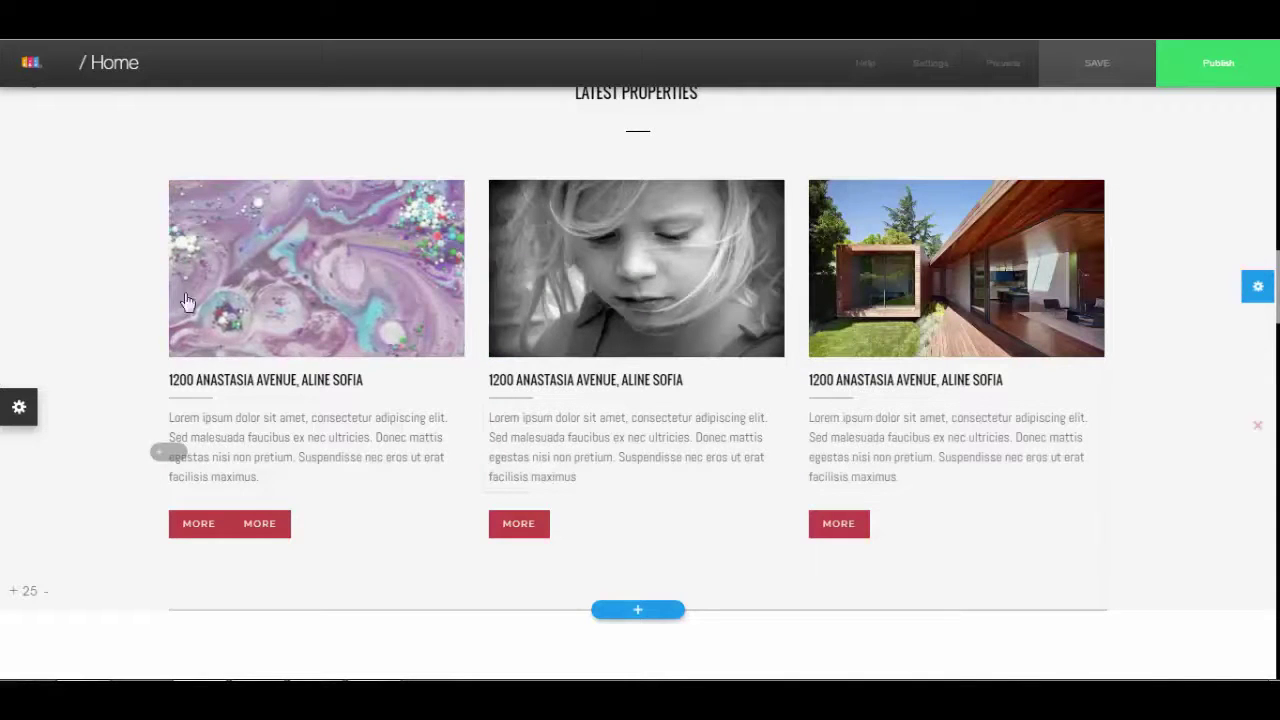
{"action": "left_click", "coordinate": [339, 285]}
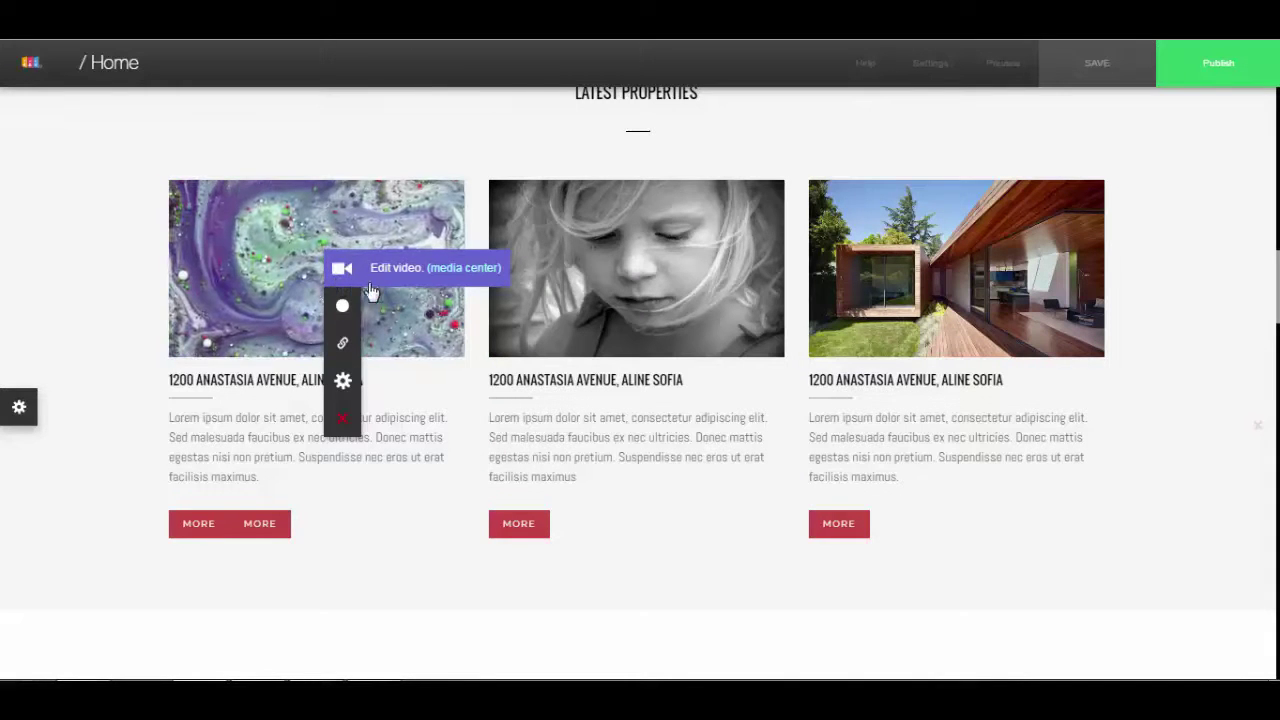
{"action": "mouse_move", "coordinate": [380, 445]}
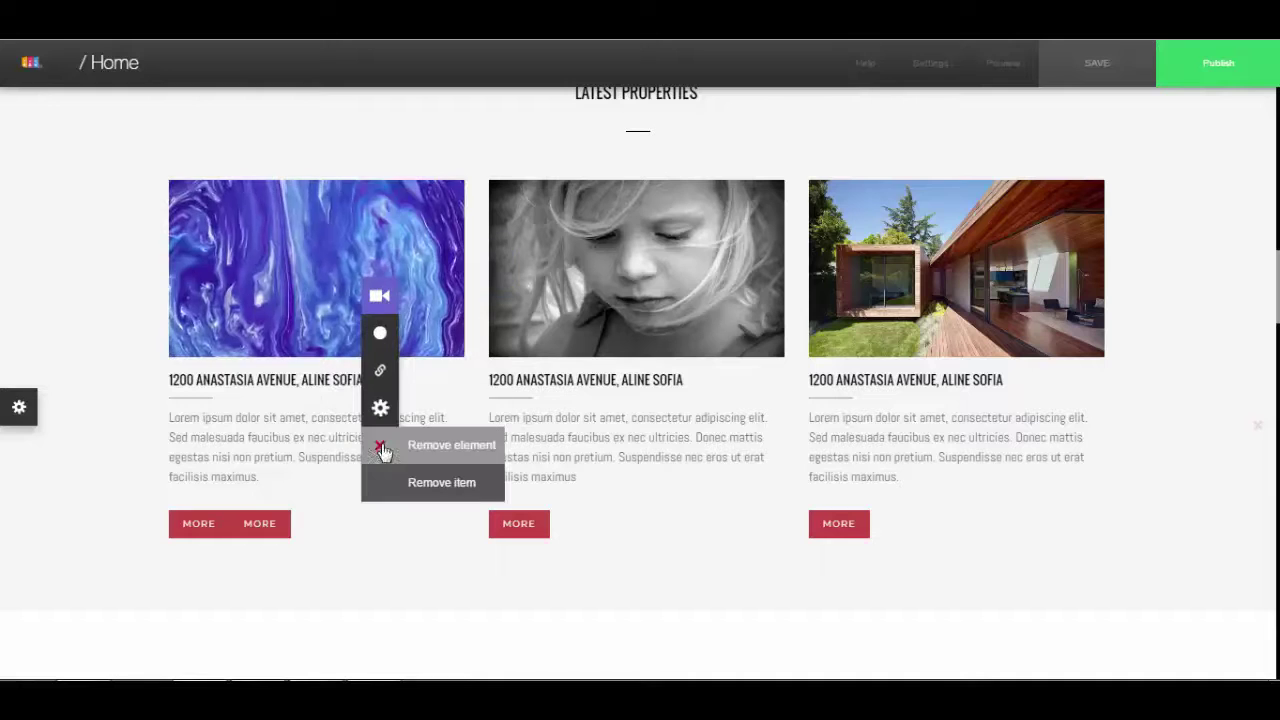
{"action": "left_click", "coordinate": [445, 457]}
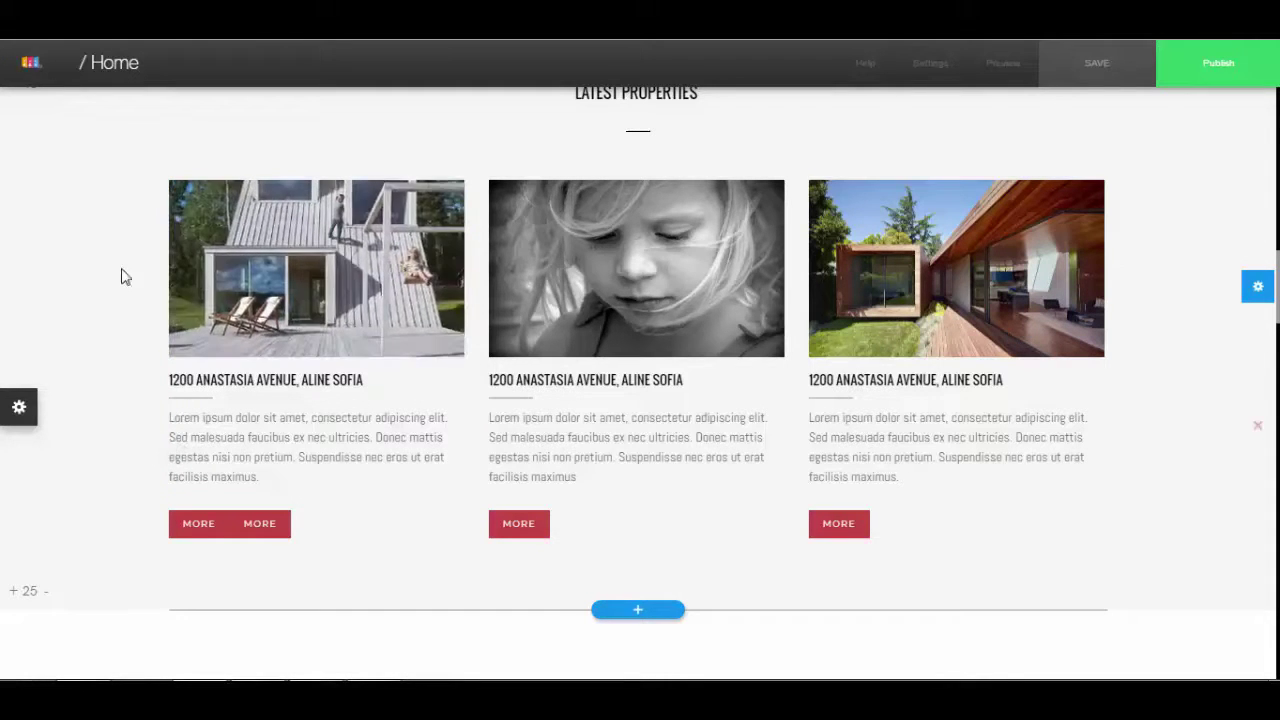
- Show the image and background options for the first Latest Properties item's house picture
{"action": "left_click", "coordinate": [258, 262]}
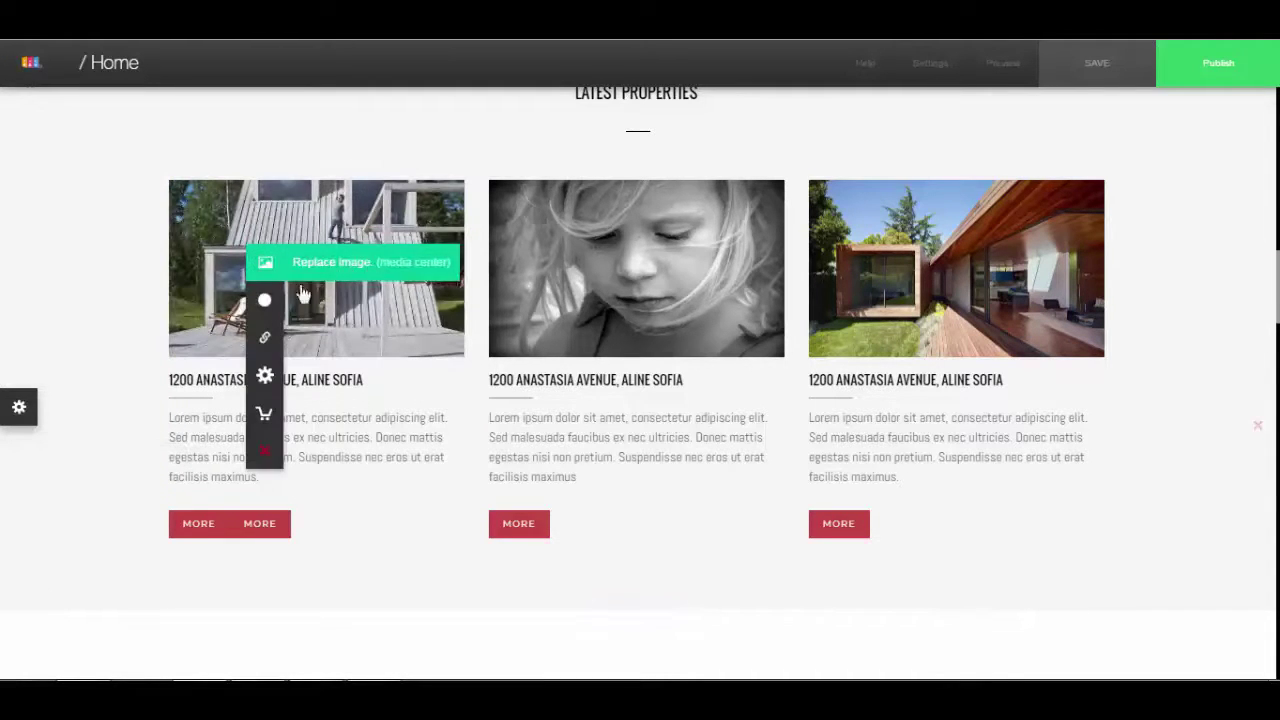
{"action": "left_click", "coordinate": [240, 256]}
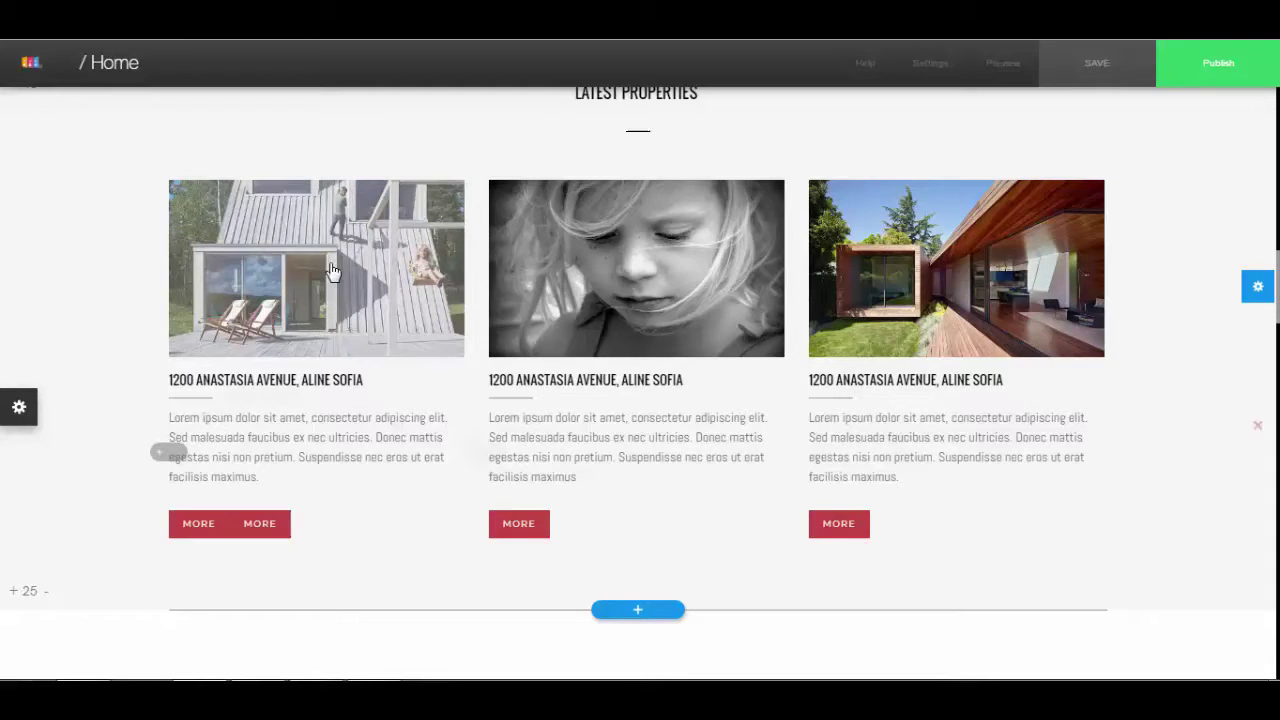
{"action": "left_click", "coordinate": [357, 272]}
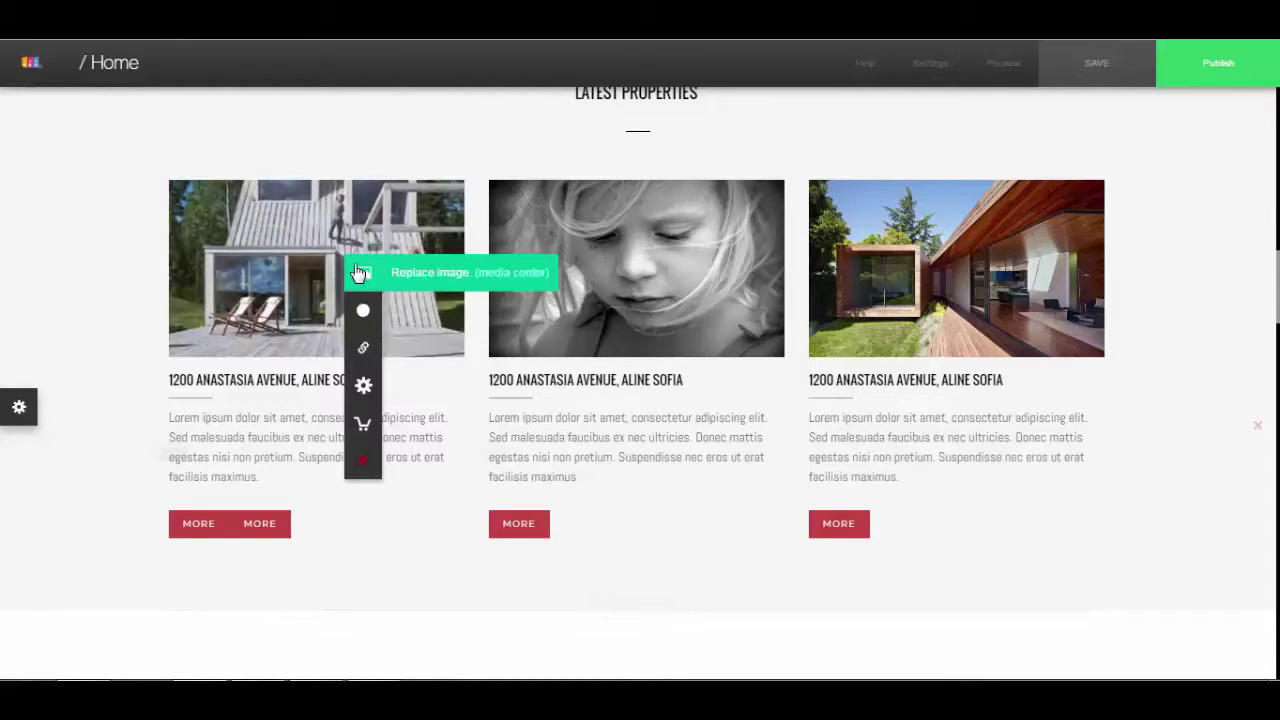
{"action": "left_click", "coordinate": [363, 311]}
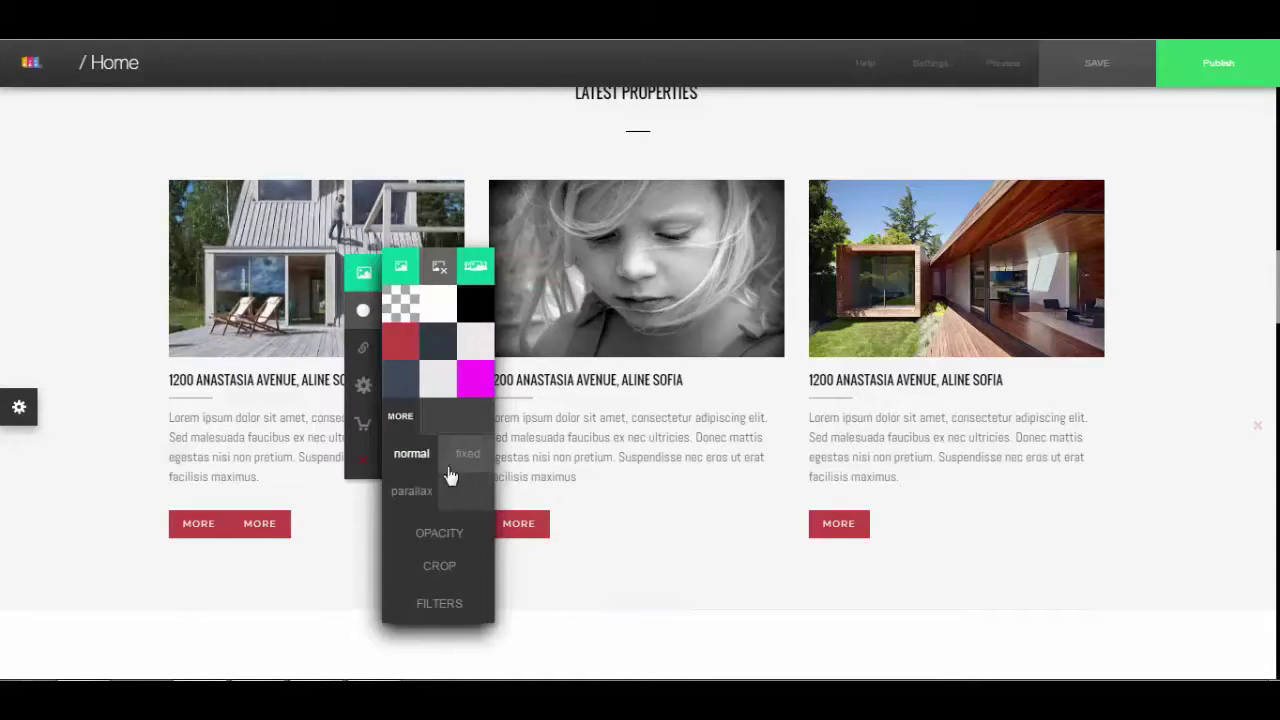
- Examine how the loft apartment slider's background image moves with the page
{"action": "scroll", "coordinate": [648, 337], "scroll_direction": "up", "scroll_amount": 15}
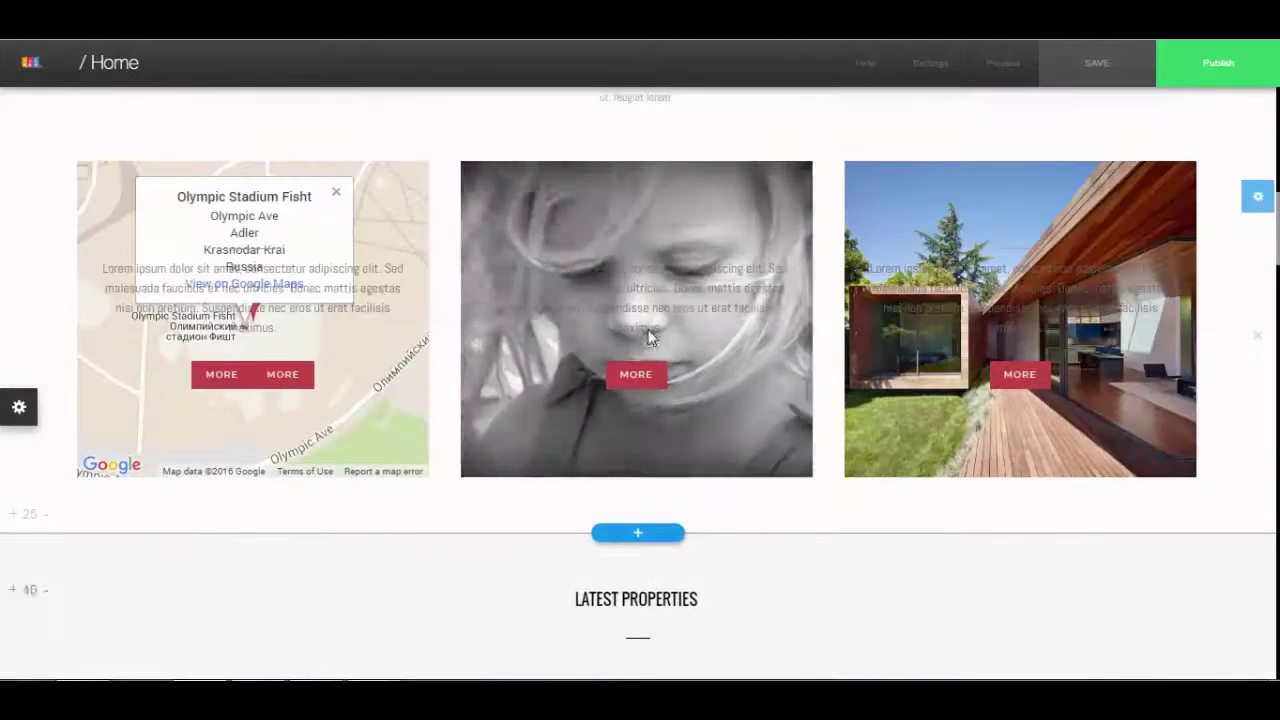
{"action": "scroll", "coordinate": [648, 337], "scroll_direction": "down", "scroll_amount": 3}
{"action": "scroll", "coordinate": [648, 337], "scroll_direction": "up", "scroll_amount": 4}
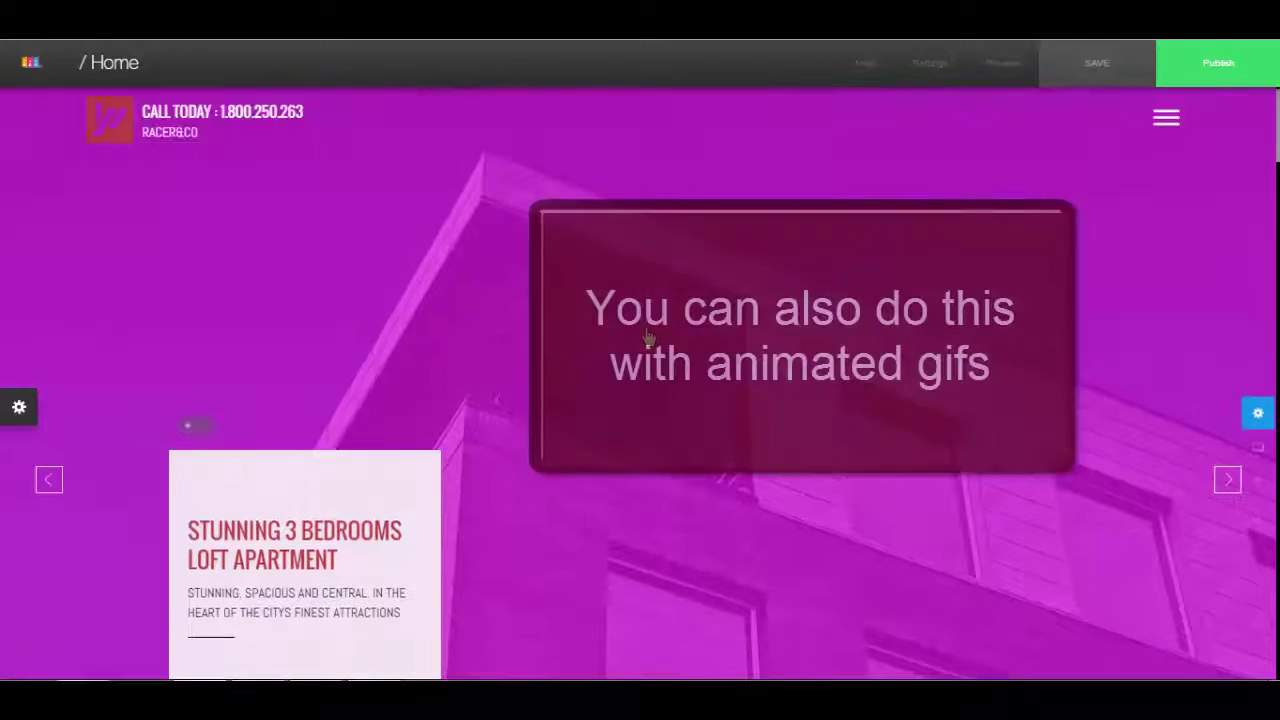
{"action": "scroll", "coordinate": [648, 337], "scroll_direction": "down", "scroll_amount": 2}
{"action": "scroll", "coordinate": [648, 337], "scroll_direction": "up", "scroll_amount": 2}
{"action": "scroll", "coordinate": [648, 337], "scroll_direction": "down", "scroll_amount": 2}
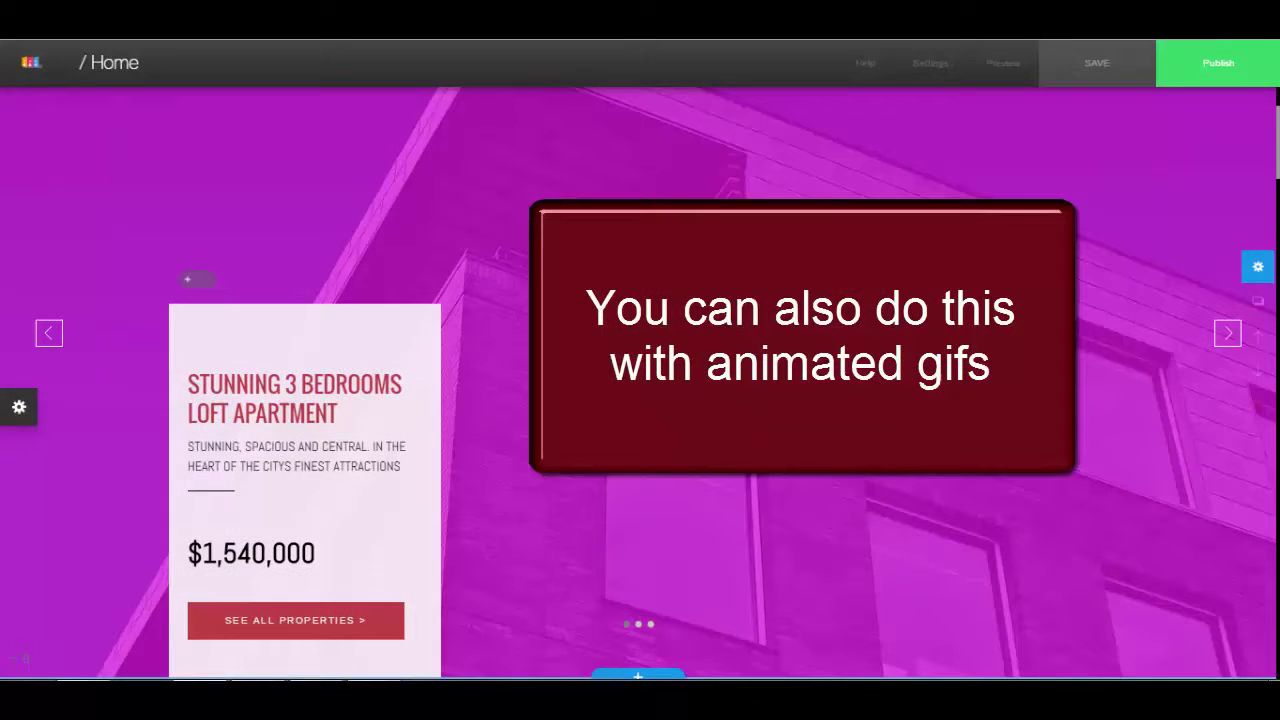
{"action": "scroll", "coordinate": [1259, 374], "scroll_direction": "up", "scroll_amount": 5}
{"action": "scroll", "coordinate": [1259, 374], "scroll_direction": "down", "scroll_amount": 4}
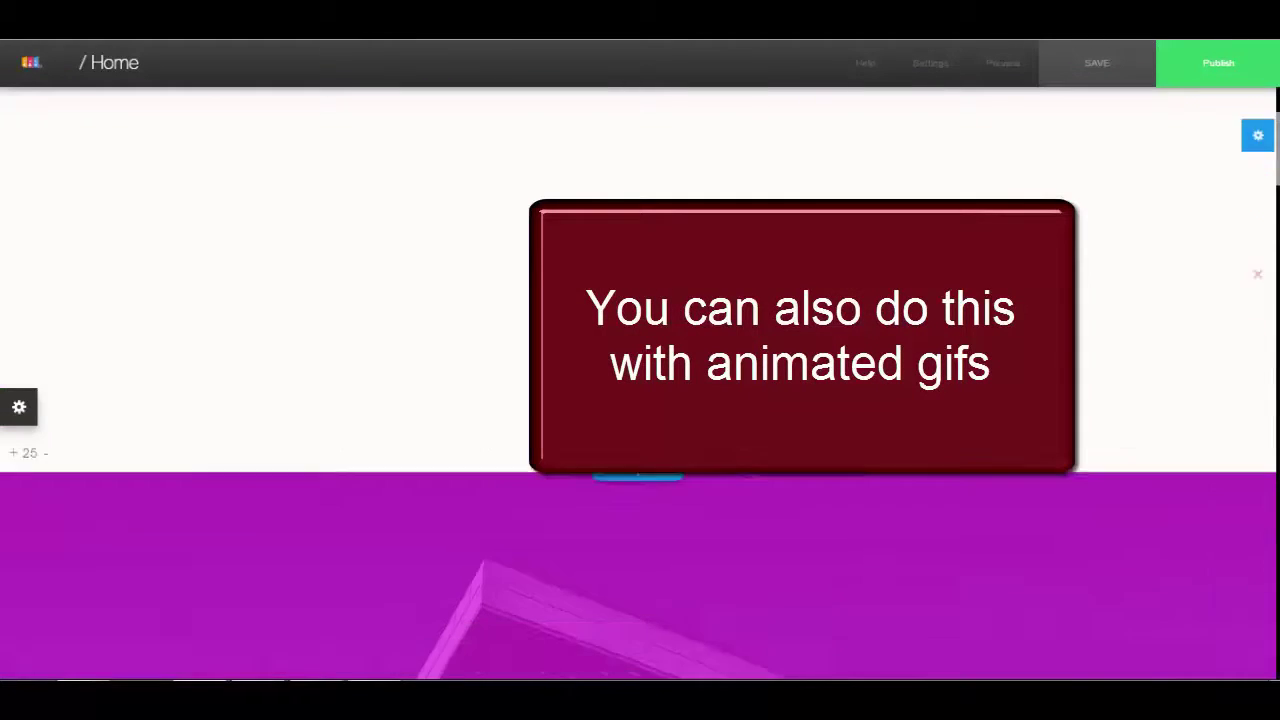
{"action": "scroll", "coordinate": [640, 384], "scroll_direction": "down", "scroll_amount": 3}
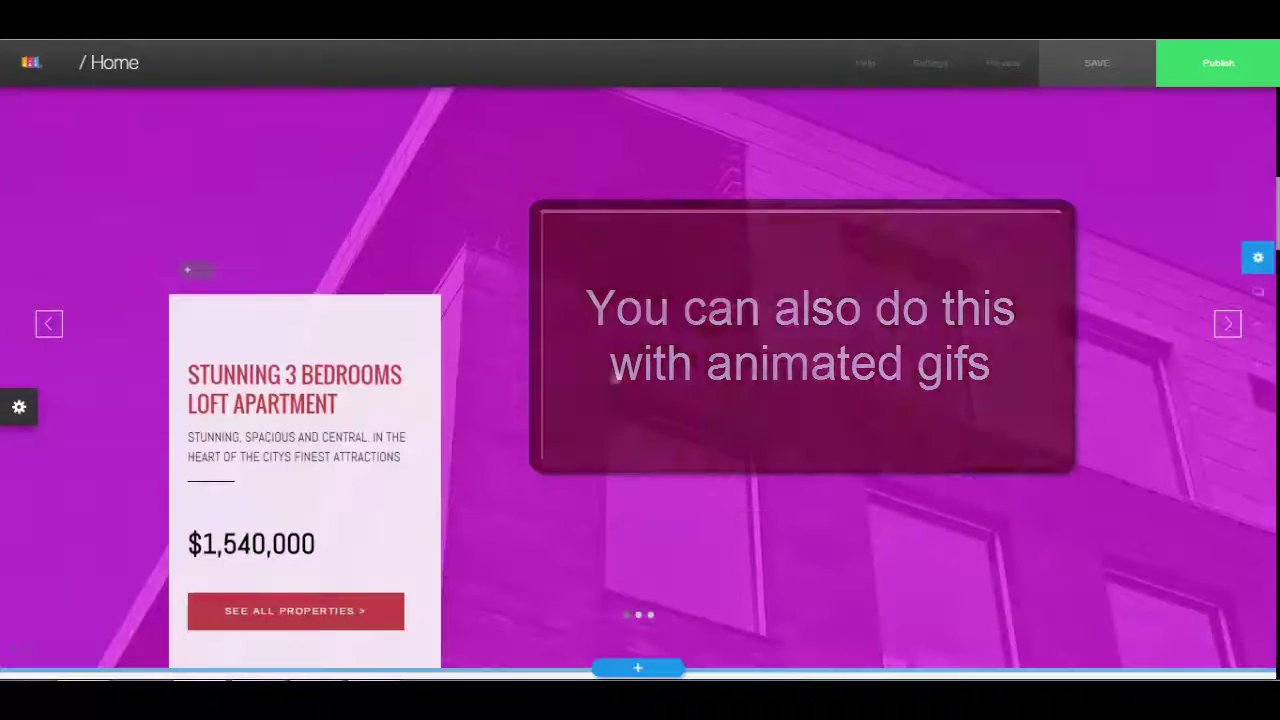
- Set the loft apartment slide's background image to fixed and check its behaviour against the neighbouring sections
{"action": "mouse_move", "coordinate": [622, 342]}
{"action": "left_click", "coordinate": [628, 382]}
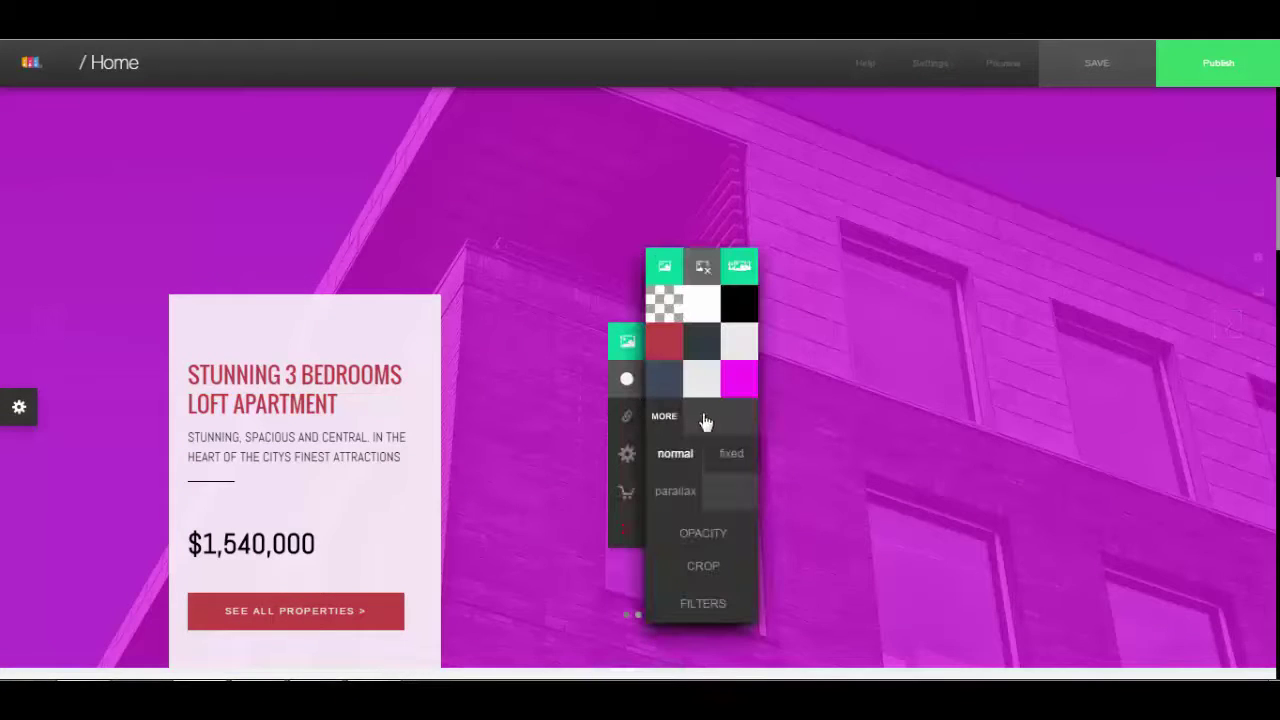
{"action": "left_click", "coordinate": [729, 455]}
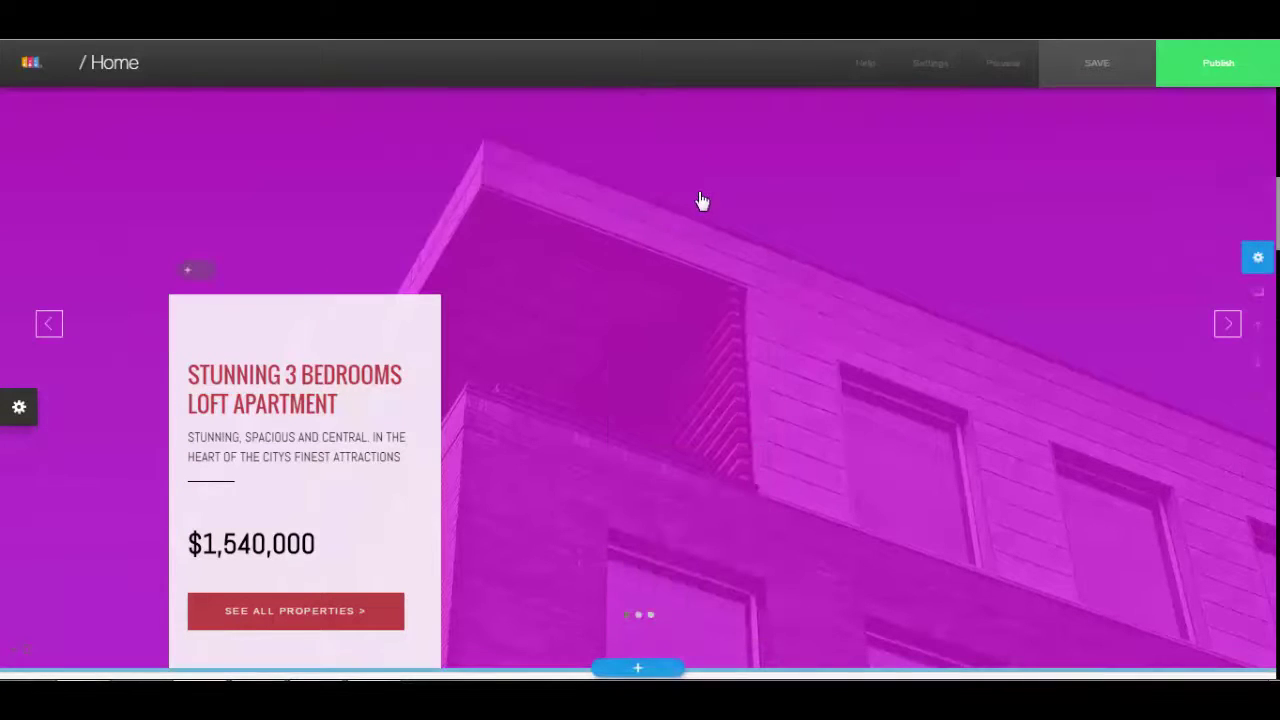
{"action": "scroll", "coordinate": [702, 201], "scroll_direction": "up", "scroll_amount": 7}
{"action": "scroll", "coordinate": [700, 205], "scroll_direction": "down", "scroll_amount": 6}
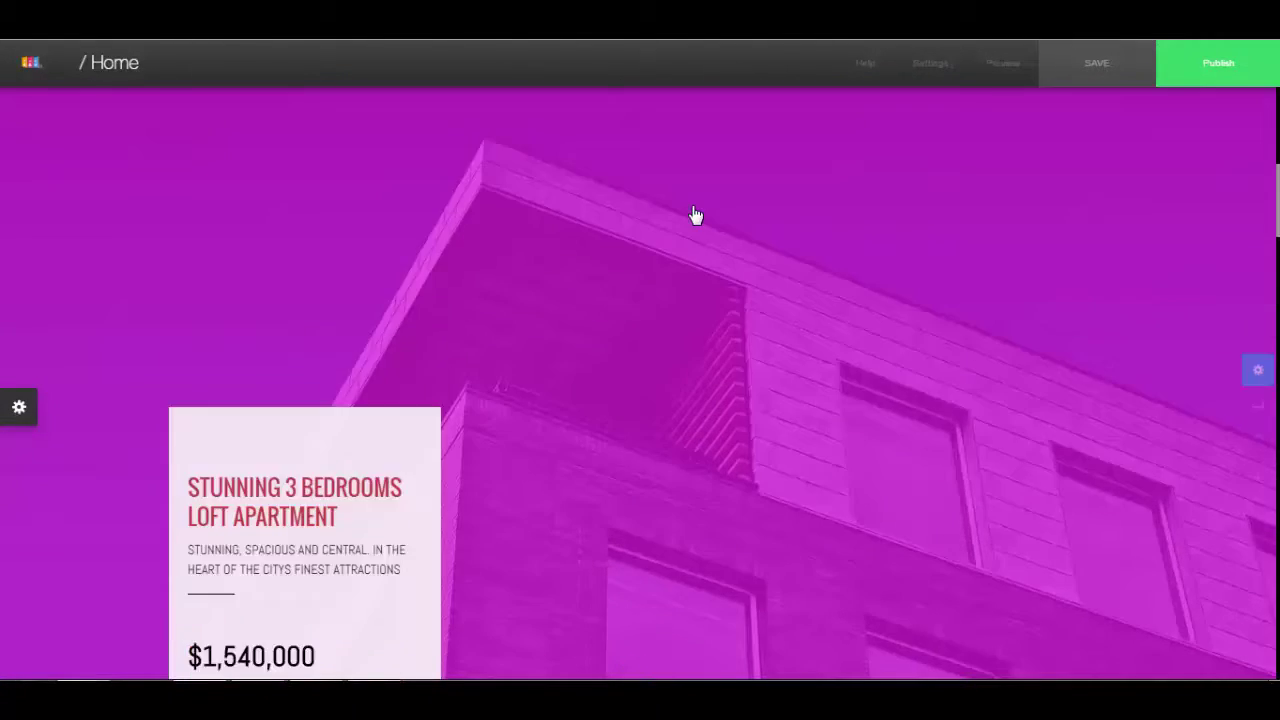
{"action": "scroll", "coordinate": [692, 218], "scroll_direction": "down", "scroll_amount": 12}
{"action": "scroll", "coordinate": [680, 236], "scroll_direction": "up", "scroll_amount": 3}
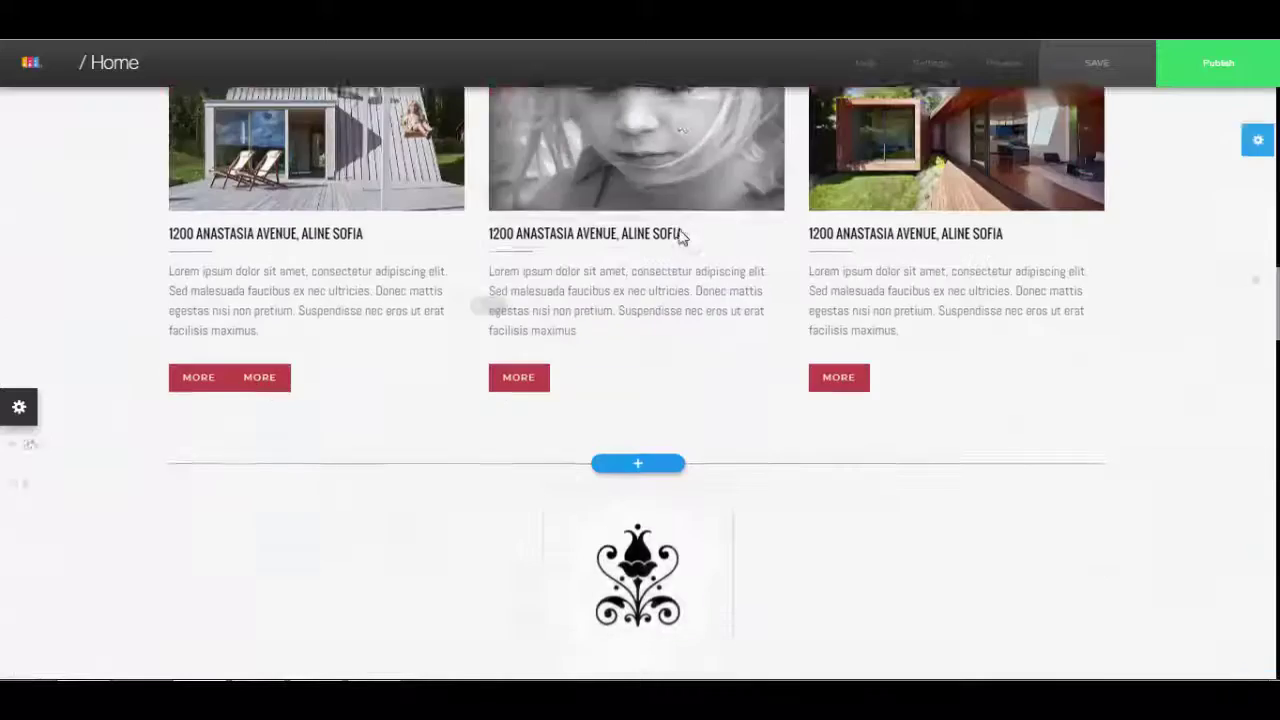
- Check the fixed background against the neighbouring sections and switch the loft apartment slide's background image to parallax
{"action": "scroll", "coordinate": [680, 236], "scroll_direction": "up", "scroll_amount": 10}
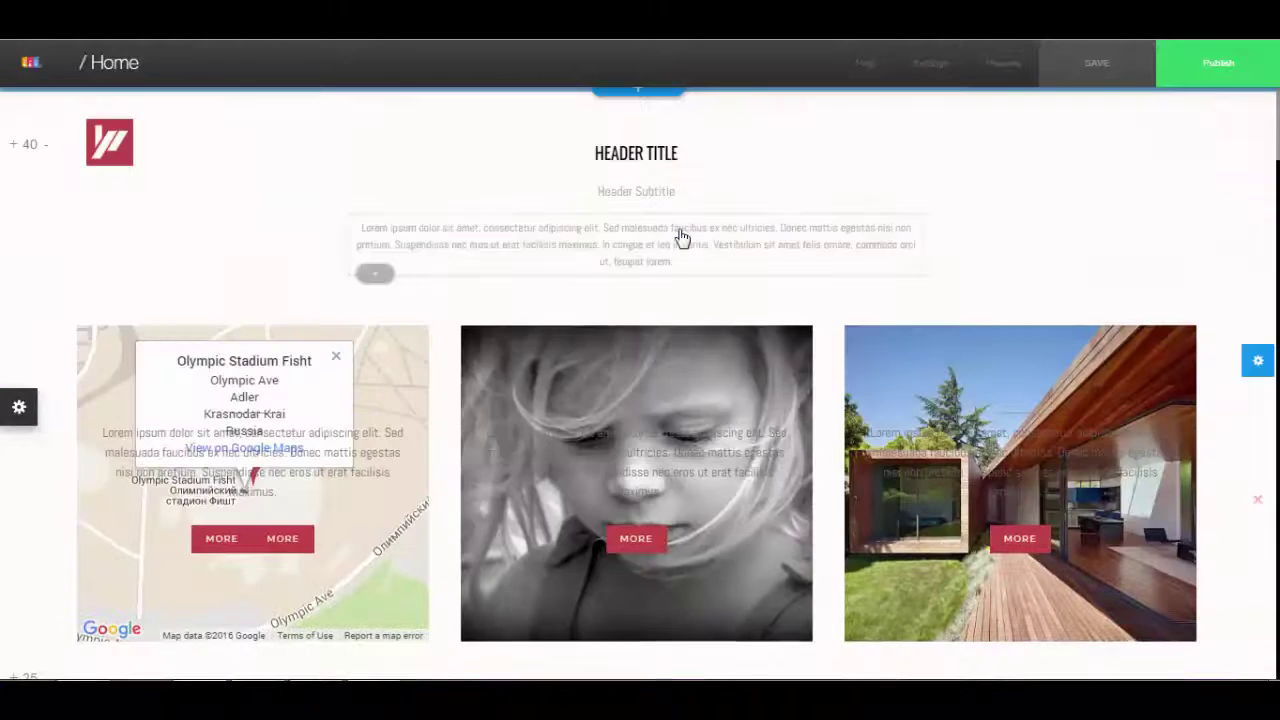
{"action": "scroll", "coordinate": [680, 236], "scroll_direction": "down", "scroll_amount": 8}
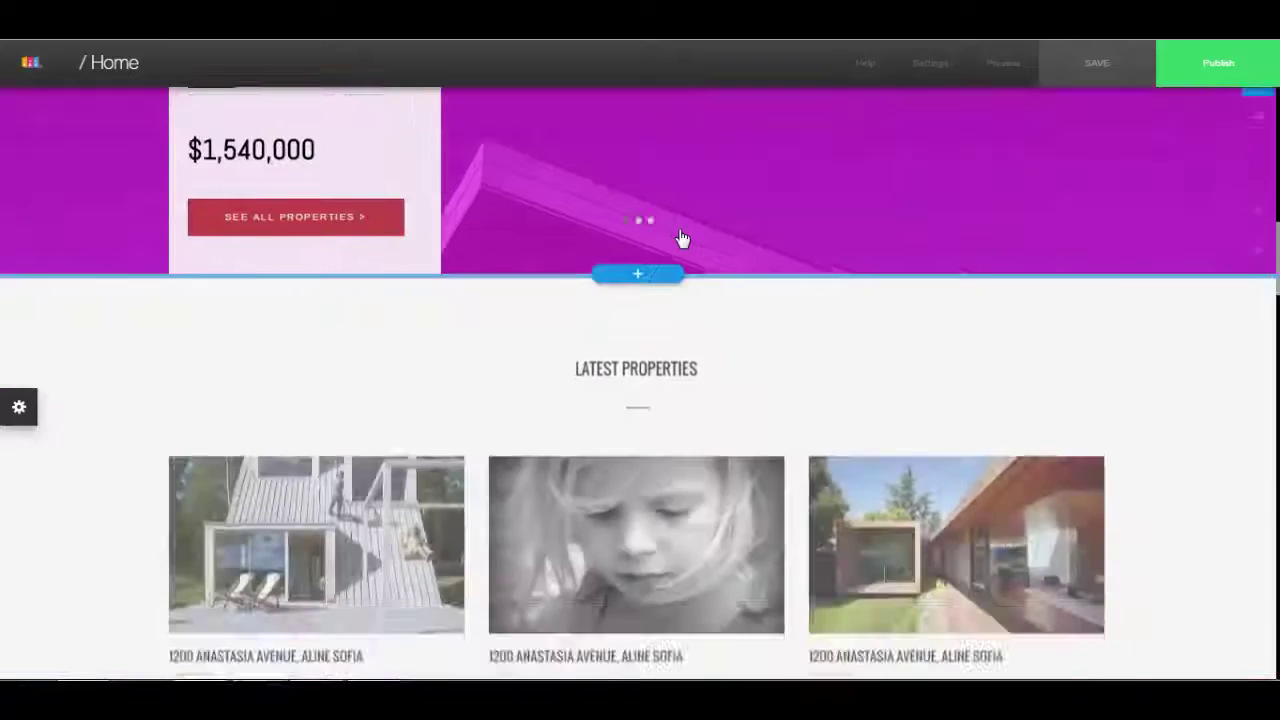
{"action": "scroll", "coordinate": [680, 238], "scroll_direction": "up", "scroll_amount": 2}
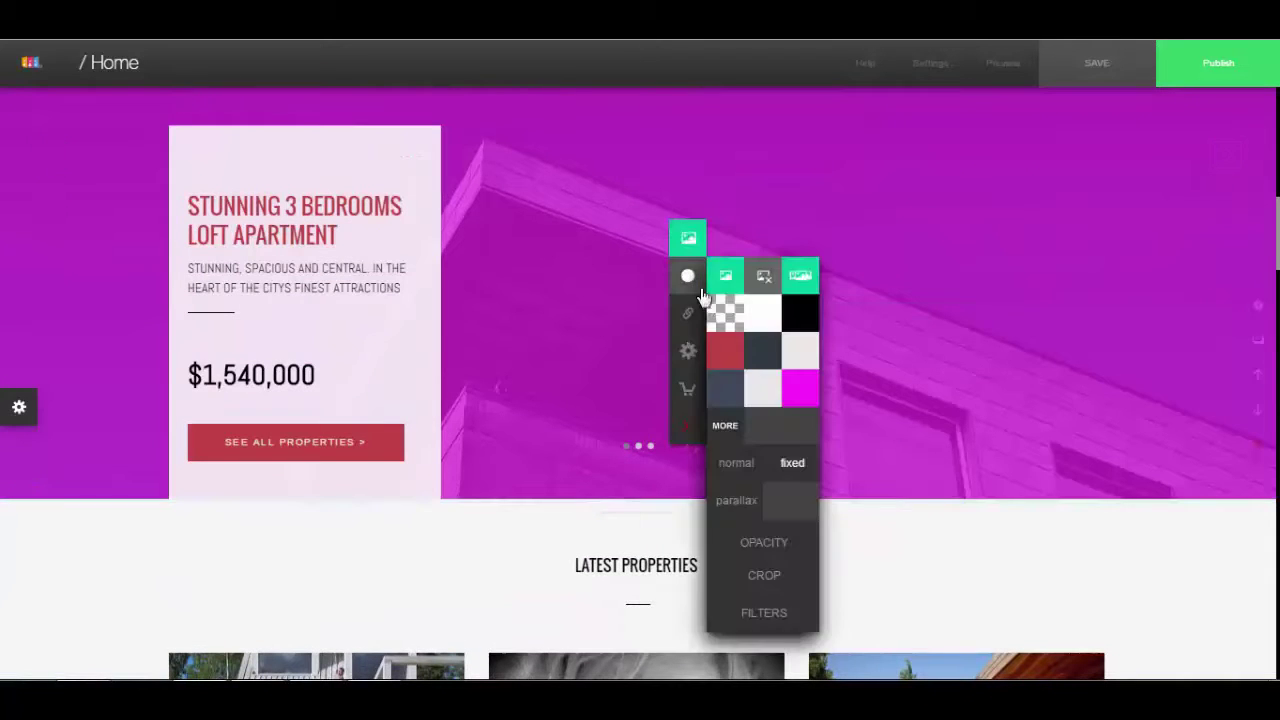
{"action": "mouse_move", "coordinate": [686, 277]}
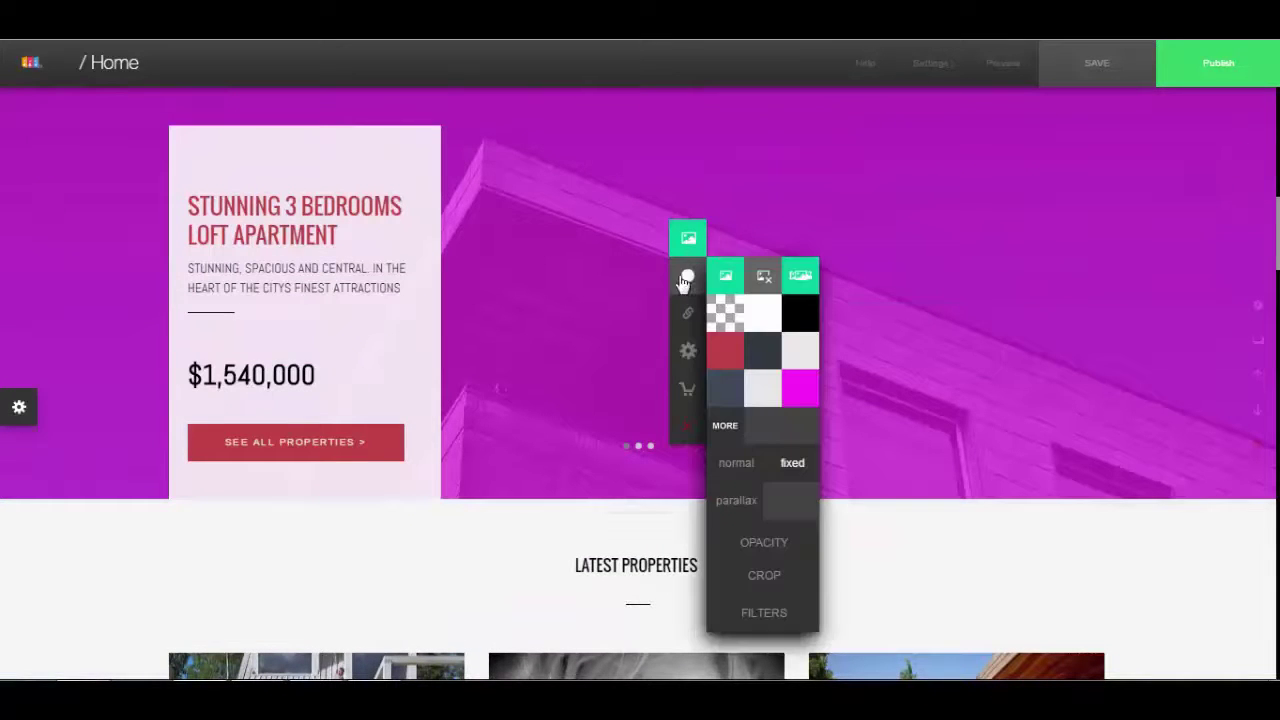
{"action": "left_click", "coordinate": [747, 510]}
- Examine how the loft apartment slide's parallax background moves while passing between the header and Latest Properties sections
{"action": "scroll", "coordinate": [960, 546], "scroll_direction": "up", "scroll_amount": 7}
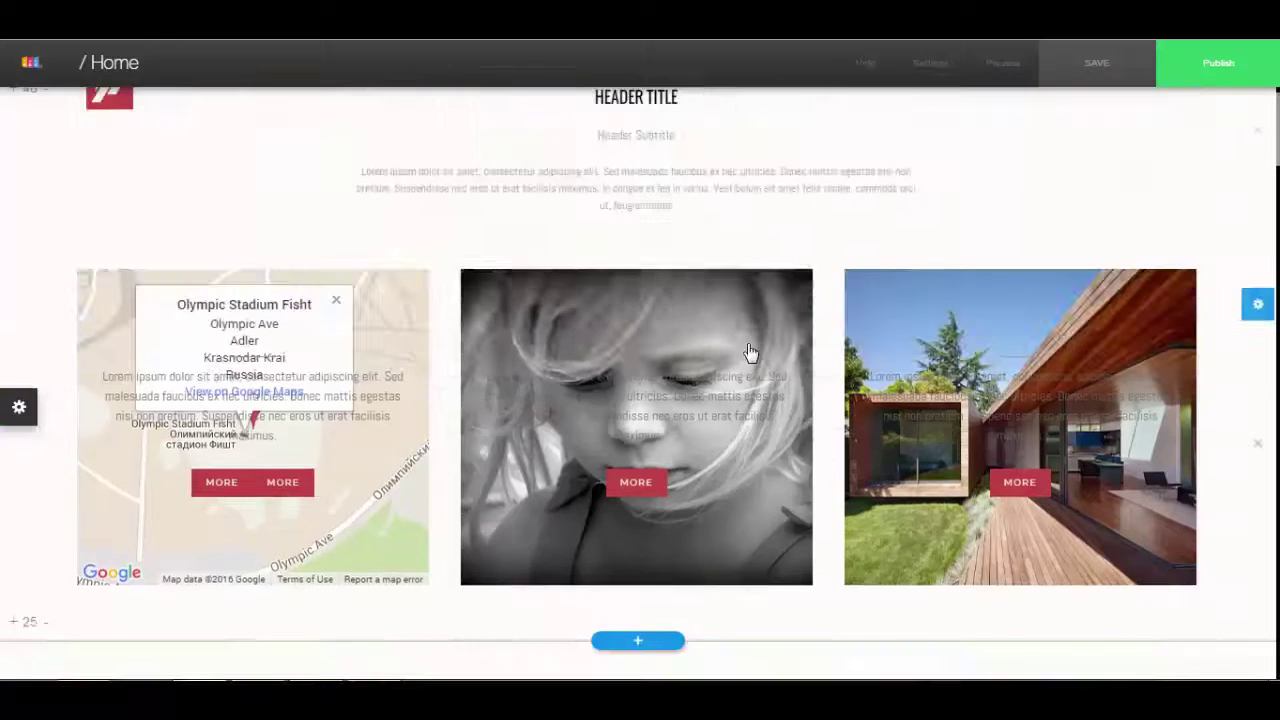
{"action": "scroll", "coordinate": [700, 451], "scroll_direction": "down", "scroll_amount": 4}
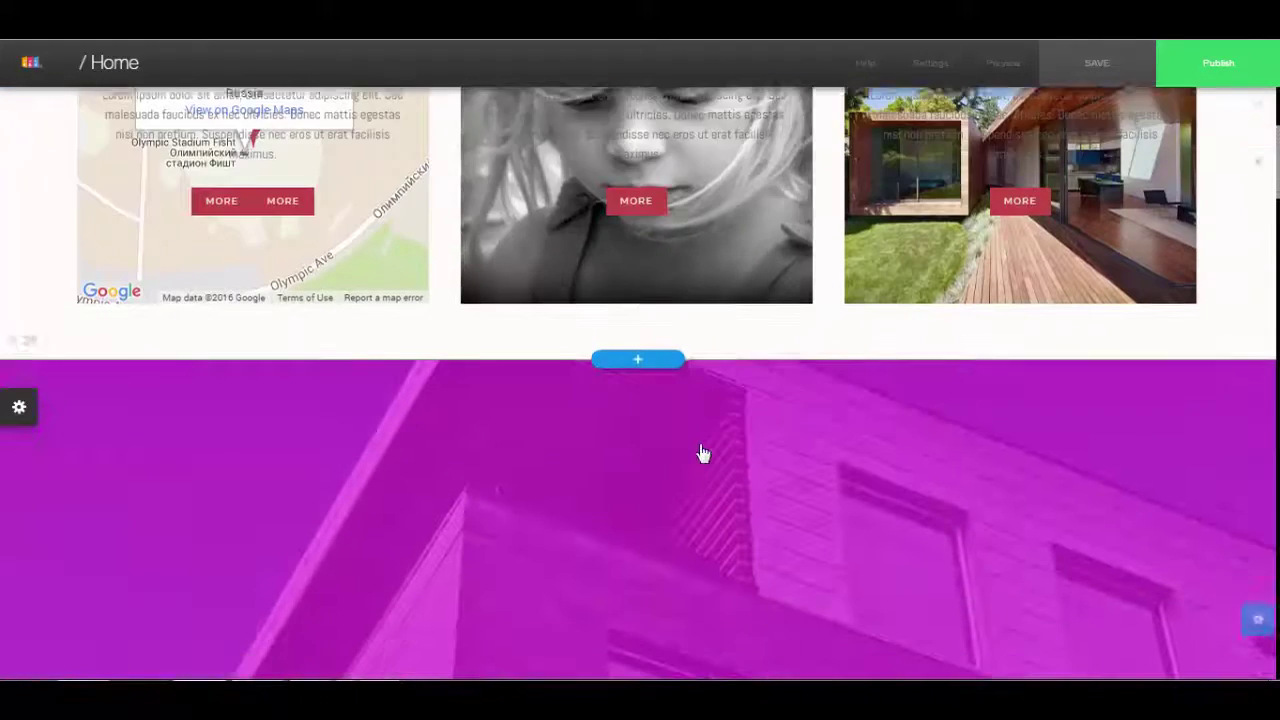
{"action": "scroll", "coordinate": [703, 453], "scroll_direction": "down", "scroll_amount": 5}
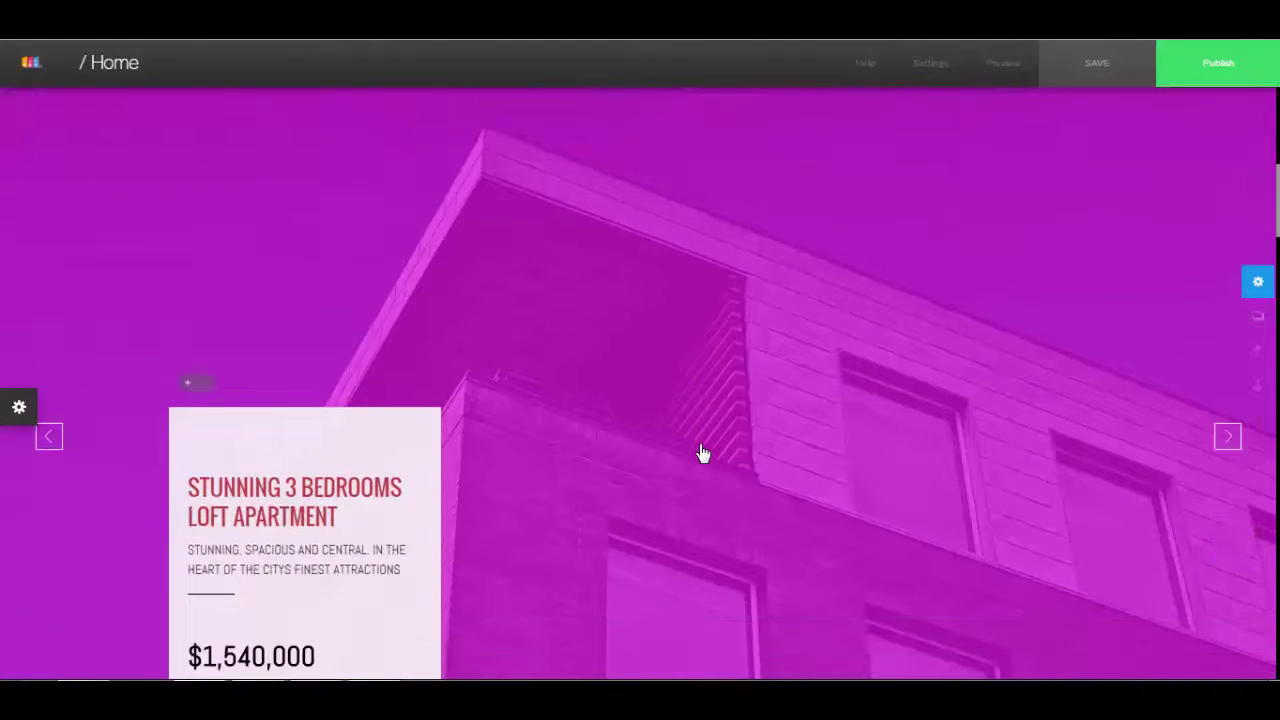
{"action": "scroll", "coordinate": [703, 453], "scroll_direction": "down", "scroll_amount": 5}
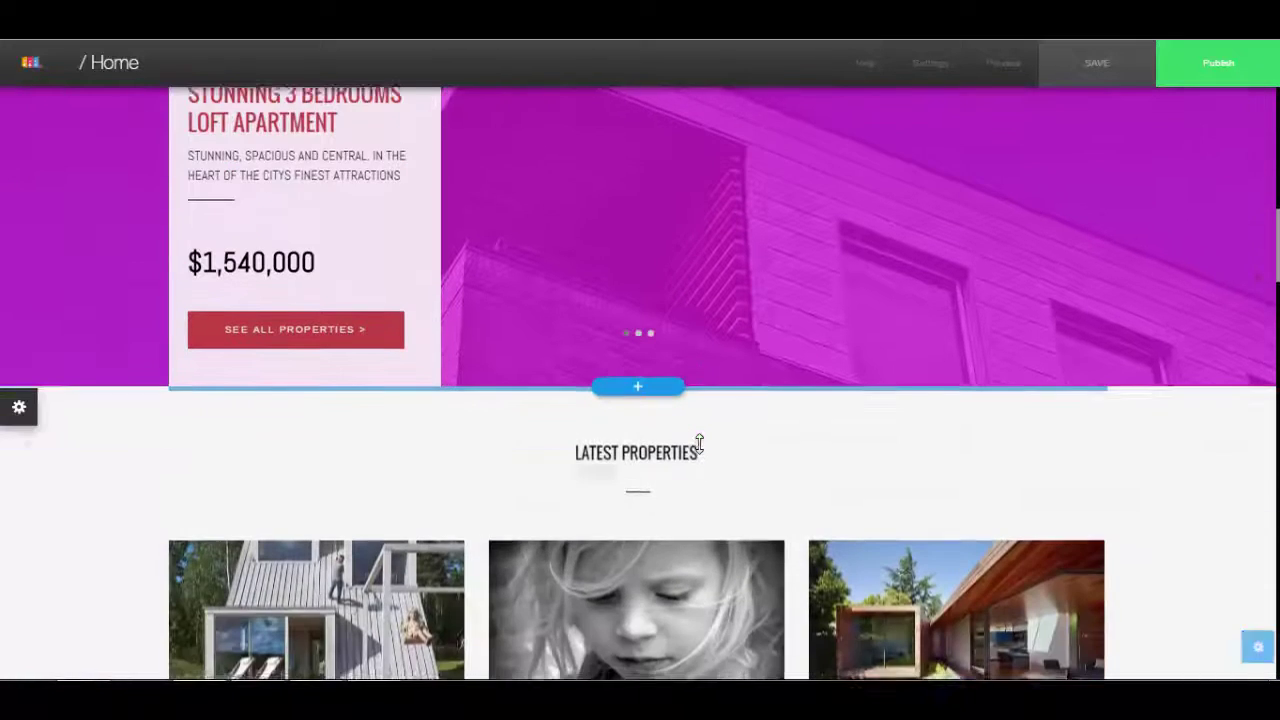
{"action": "scroll", "coordinate": [700, 448], "scroll_direction": "down", "scroll_amount": 1}
{"action": "scroll", "coordinate": [700, 450], "scroll_direction": "up", "scroll_amount": 5}
{"action": "scroll", "coordinate": [703, 453], "scroll_direction": "down", "scroll_amount": 8}
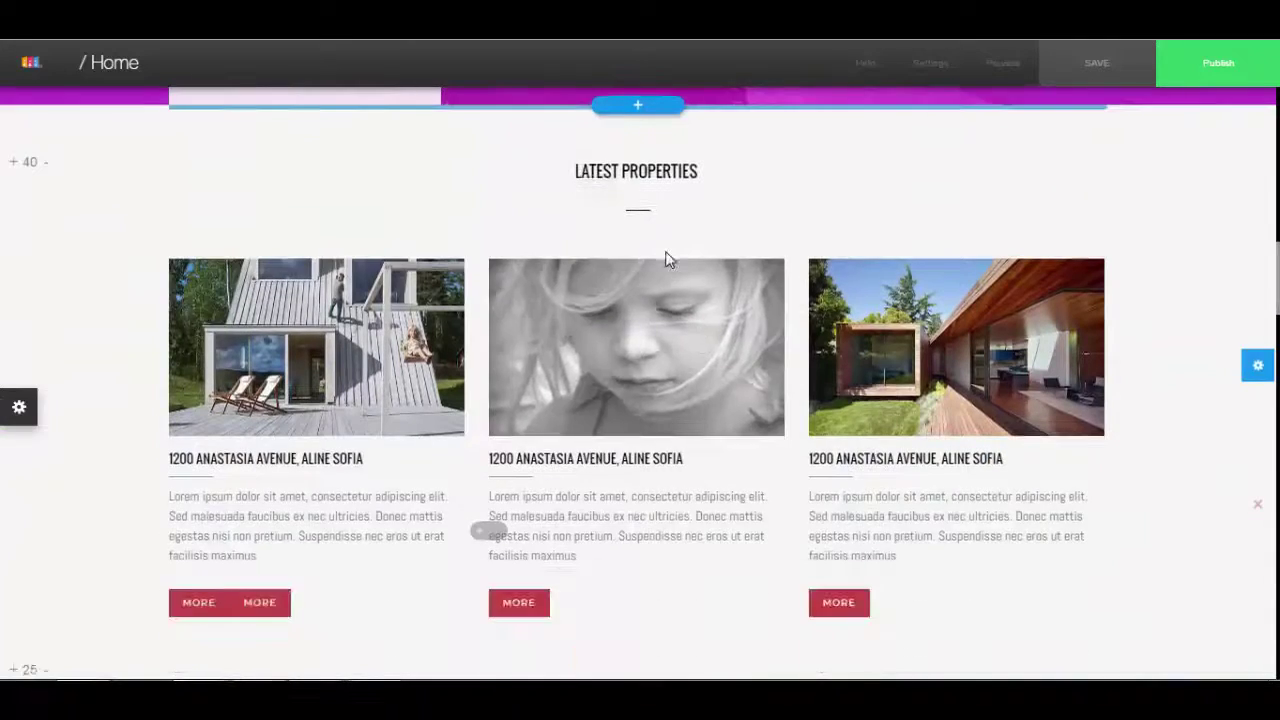
{"action": "scroll", "coordinate": [668, 259], "scroll_direction": "down", "scroll_amount": 3}
{"action": "scroll", "coordinate": [646, 393], "scroll_direction": "up", "scroll_amount": 15}
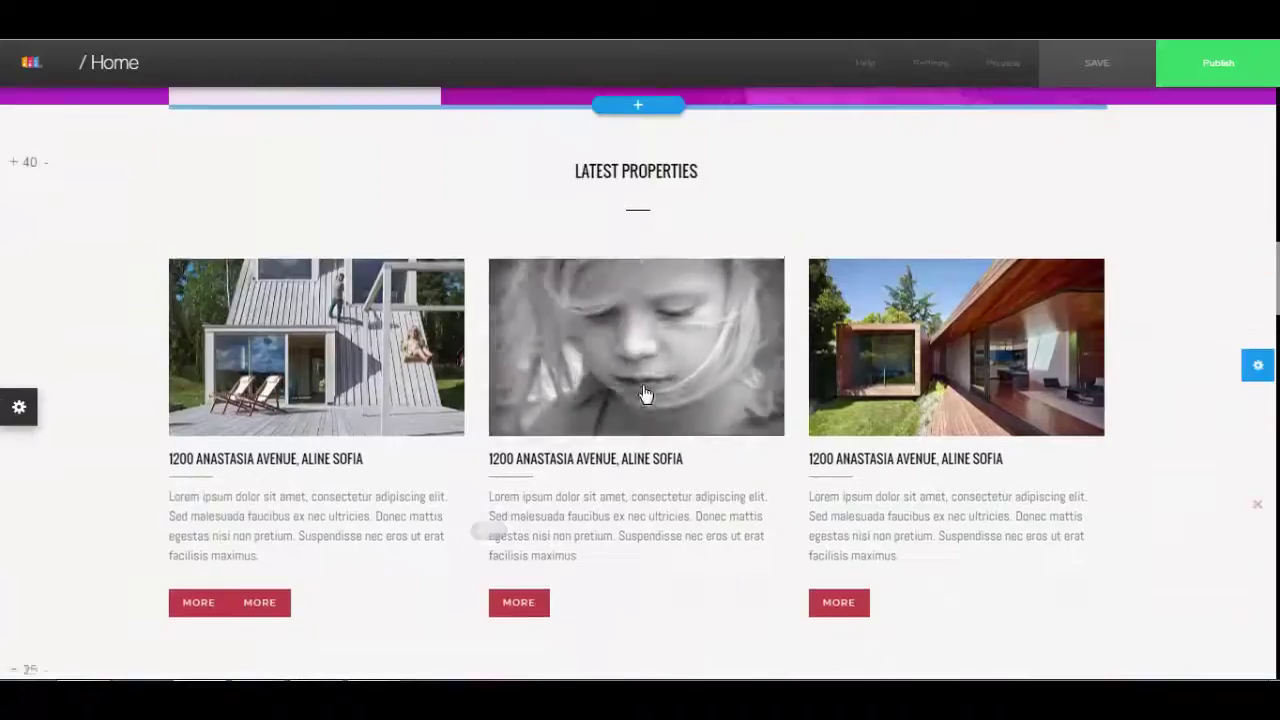
{"action": "scroll", "coordinate": [645, 394], "scroll_direction": "up", "scroll_amount": 2}
{"action": "scroll", "coordinate": [645, 394], "scroll_direction": "down", "scroll_amount": 10}
{"action": "scroll", "coordinate": [645, 394], "scroll_direction": "down", "scroll_amount": 9}
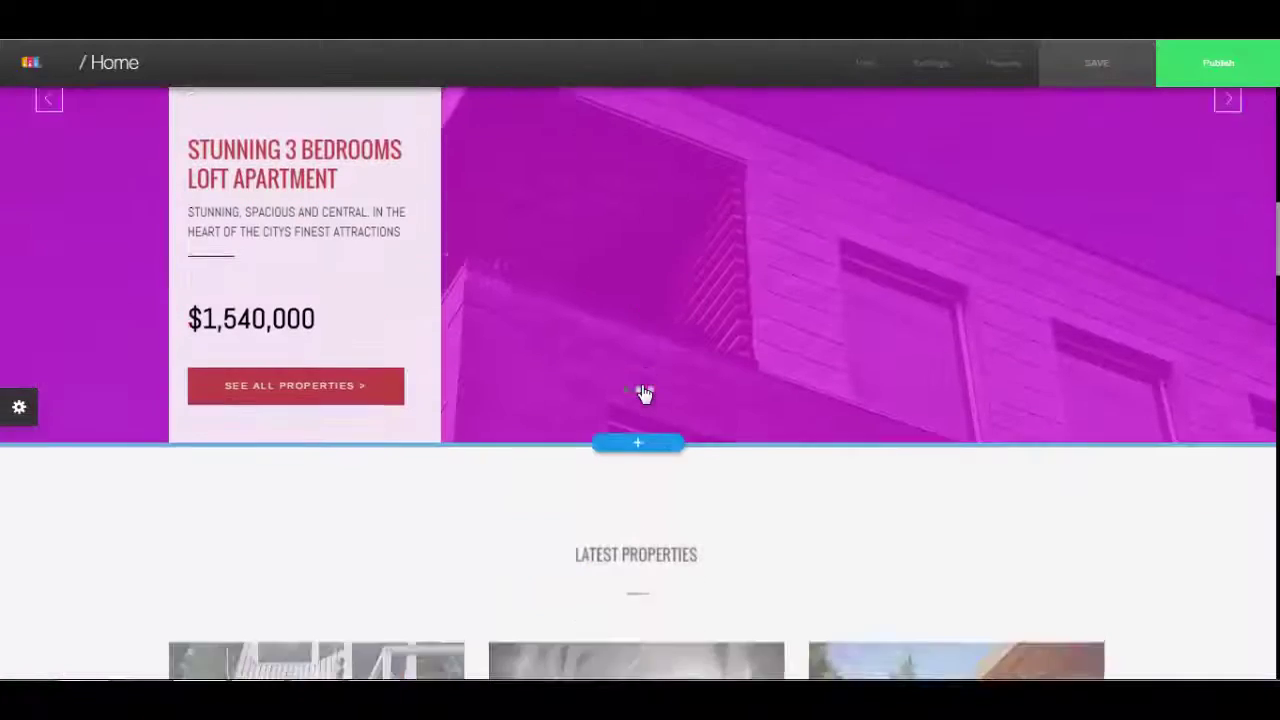
{"action": "scroll", "coordinate": [646, 394], "scroll_direction": "up", "scroll_amount": 8}
{"action": "scroll", "coordinate": [741, 385], "scroll_direction": "down", "scroll_amount": 3}
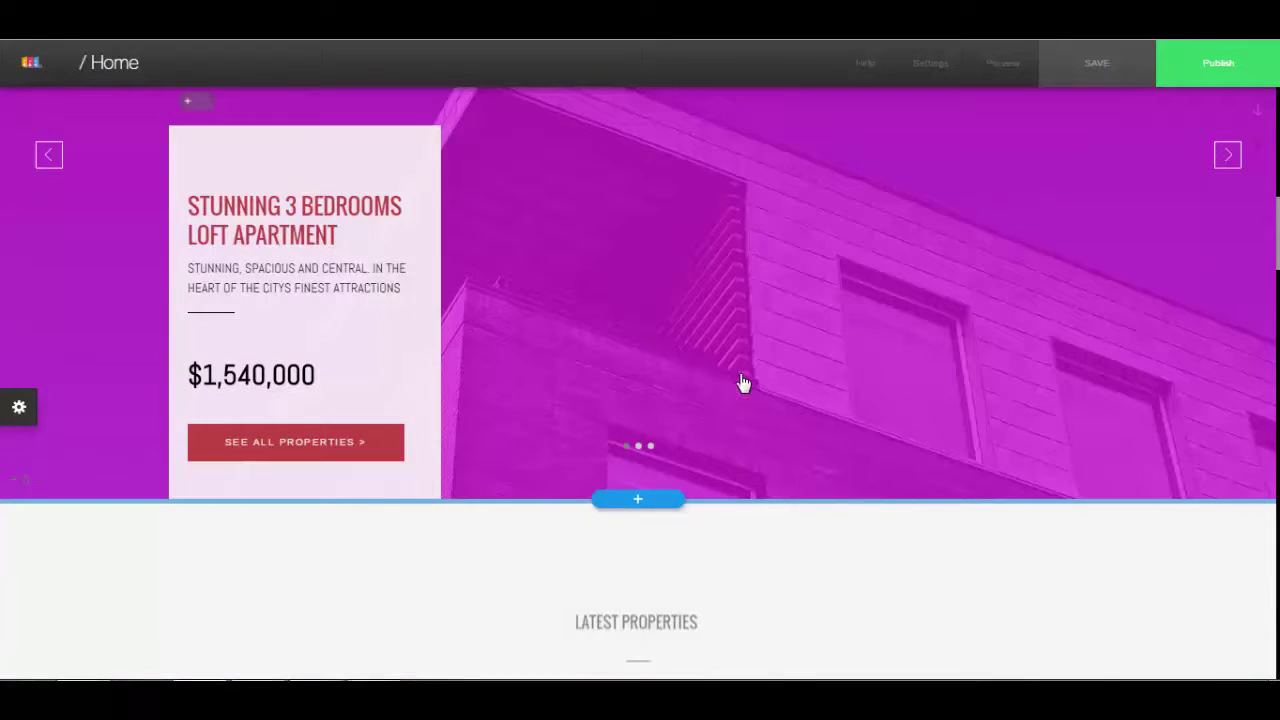
{"action": "scroll", "coordinate": [644, 380], "scroll_direction": "down", "scroll_amount": 2}
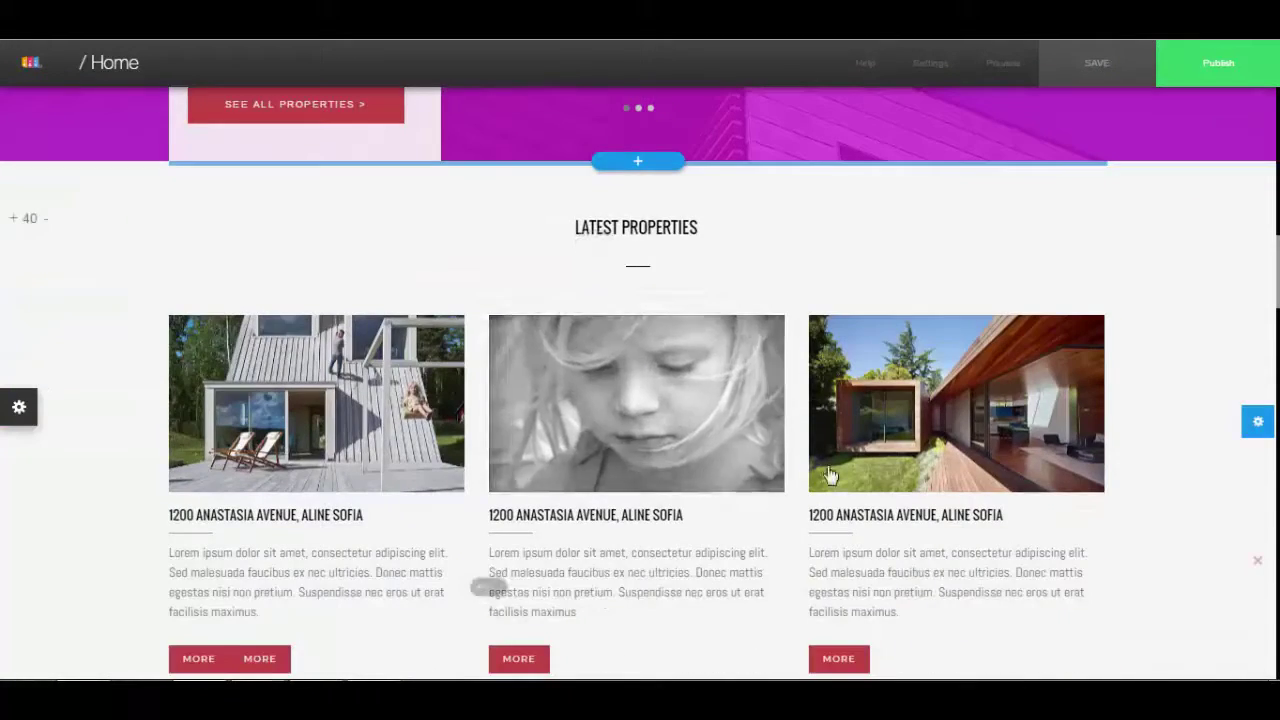
- Set the middle Latest Properties item's picture of the girl to parallax
{"action": "left_click", "coordinate": [637, 414]}
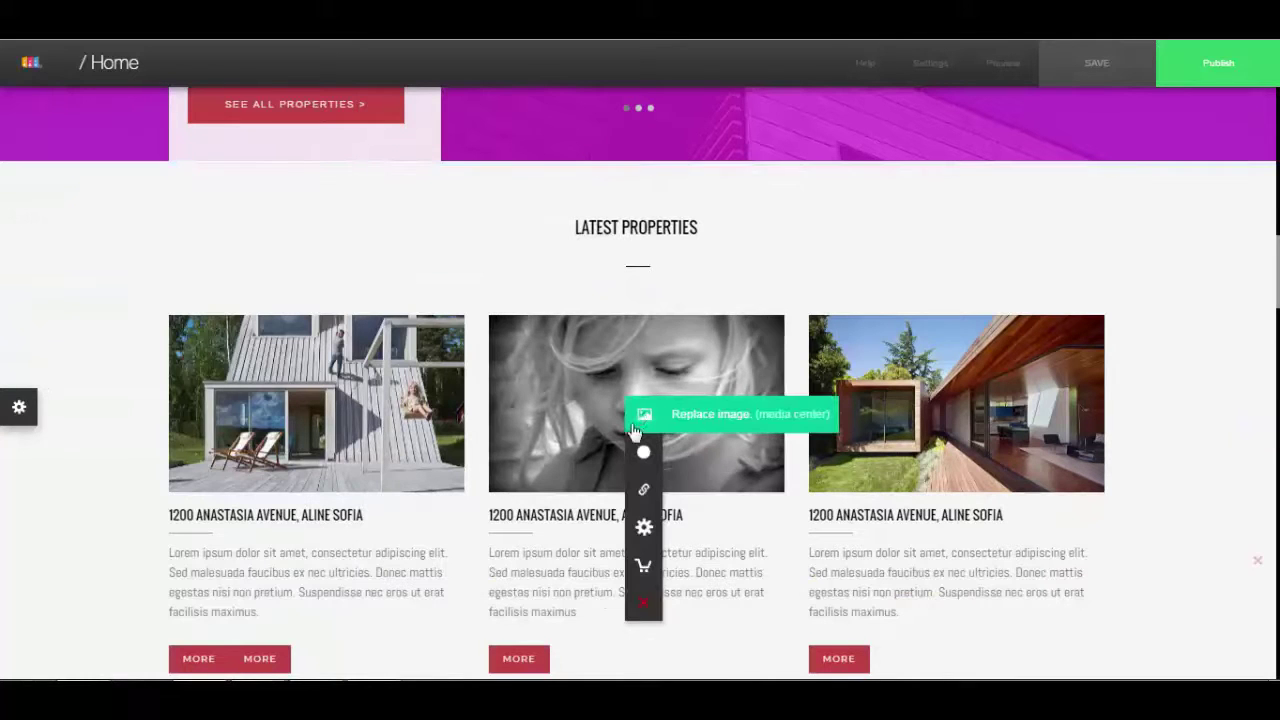
{"action": "left_click", "coordinate": [641, 456]}
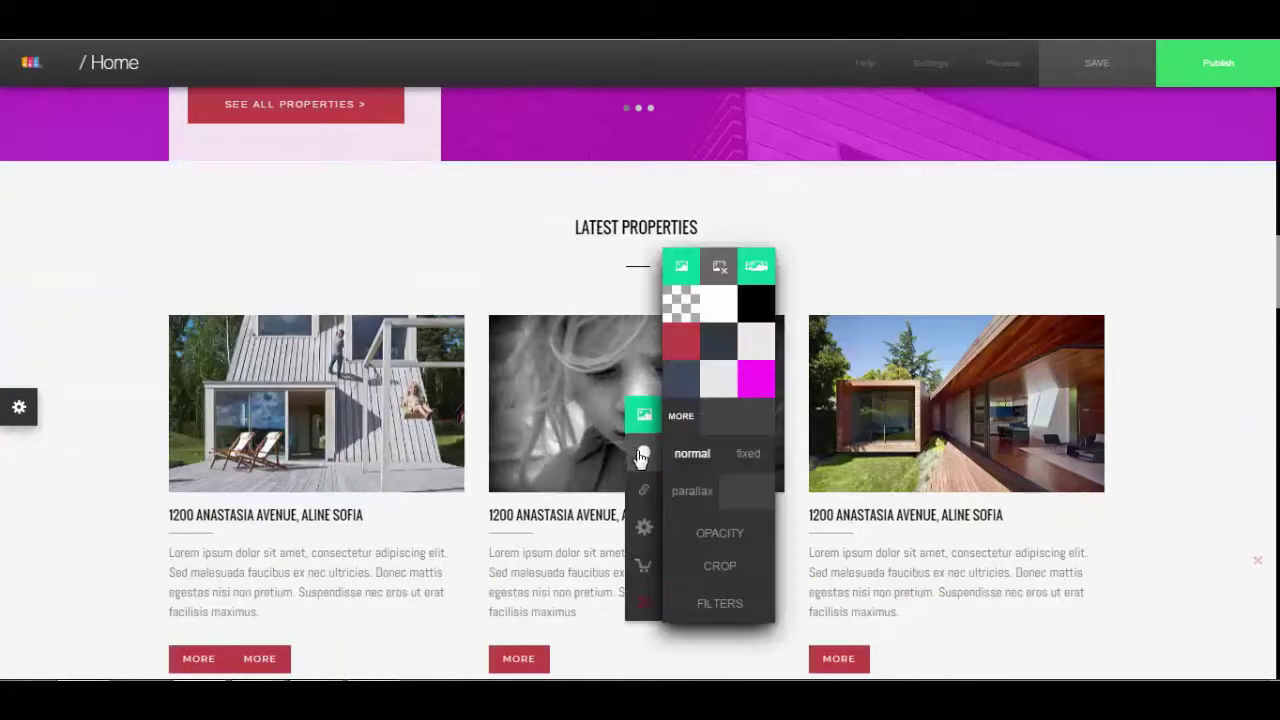
{"action": "left_click", "coordinate": [690, 494]}
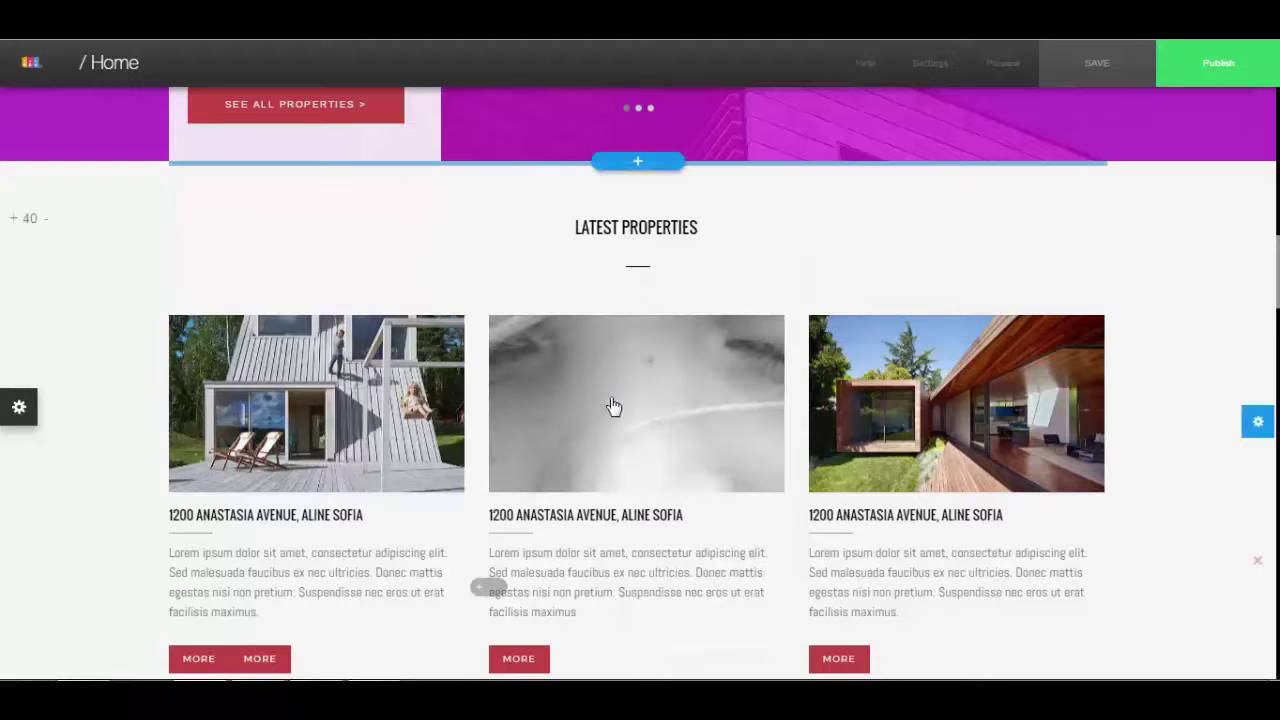
- Examine how the girl's picture moves with parallax, comparing it with the slider and the header gallery above
{"action": "scroll", "coordinate": [695, 414], "scroll_direction": "down", "scroll_amount": 1}
{"action": "scroll", "coordinate": [654, 374], "scroll_direction": "up", "scroll_amount": 2}
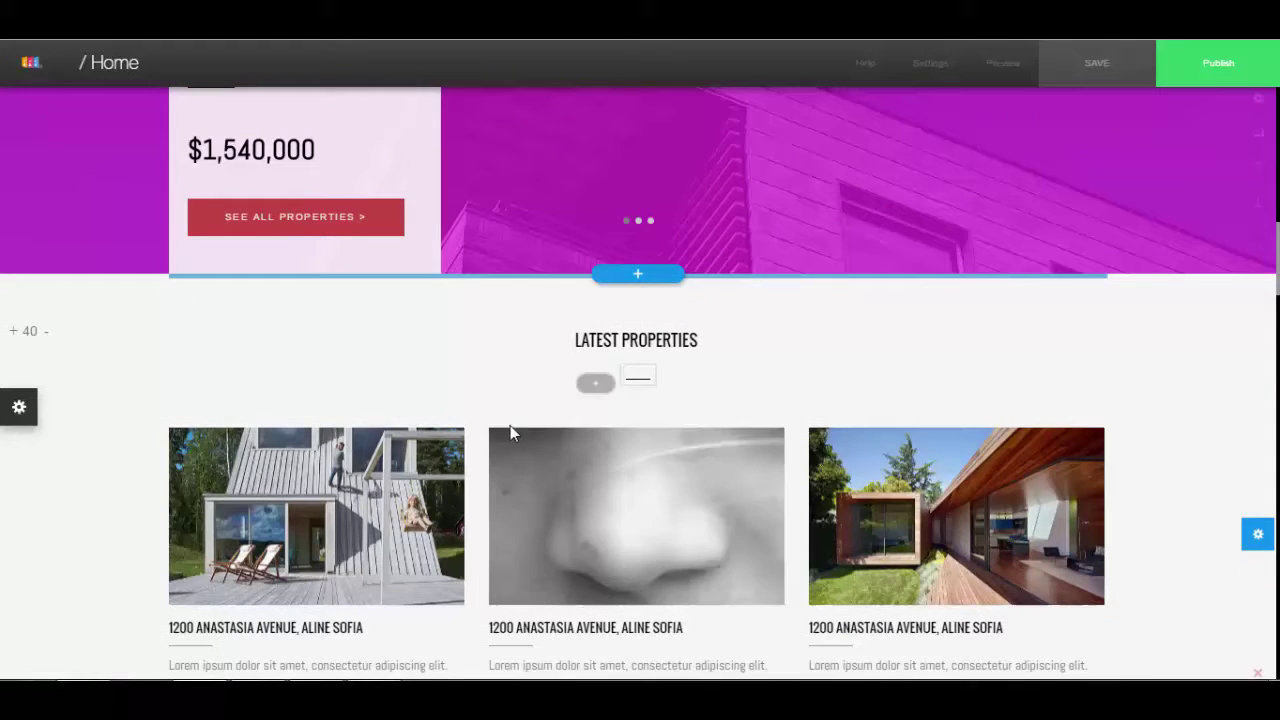
{"action": "scroll", "coordinate": [617, 437], "scroll_direction": "down", "scroll_amount": 2}
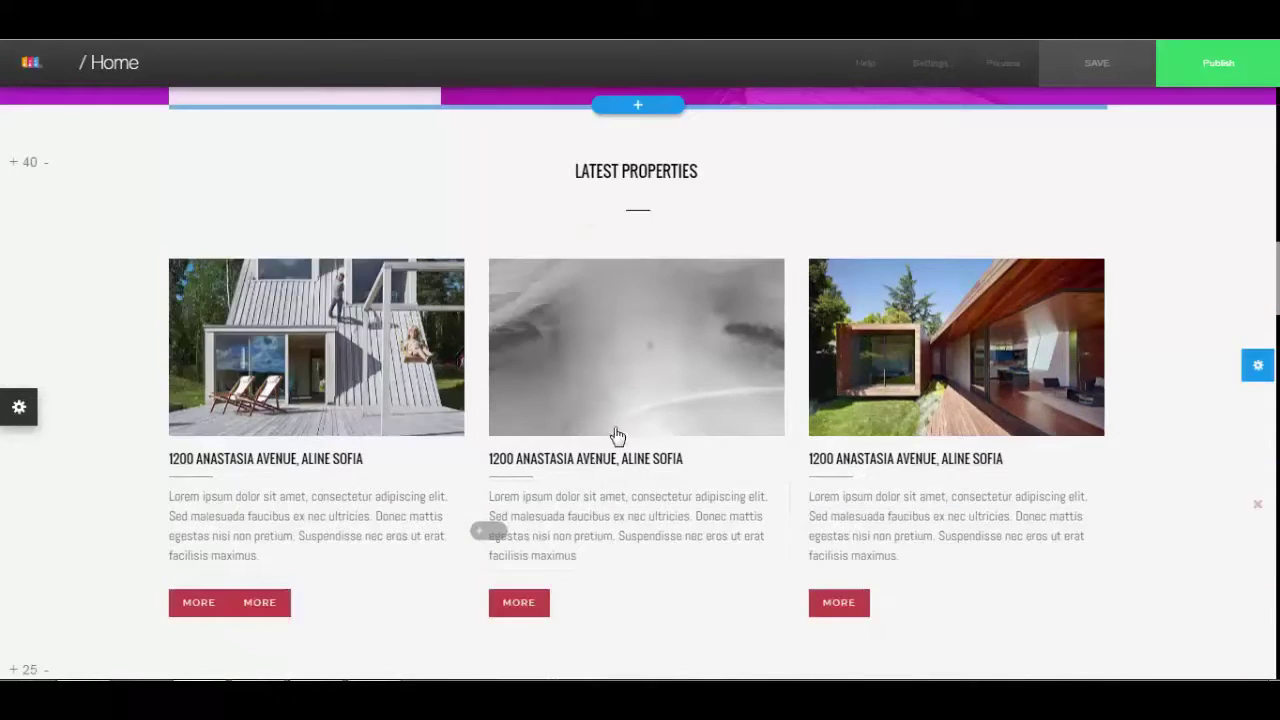
{"action": "scroll", "coordinate": [620, 420], "scroll_direction": "up", "scroll_amount": 5}
{"action": "scroll", "coordinate": [623, 423], "scroll_direction": "down", "scroll_amount": 4}
{"action": "scroll", "coordinate": [618, 417], "scroll_direction": "down", "scroll_amount": 4}
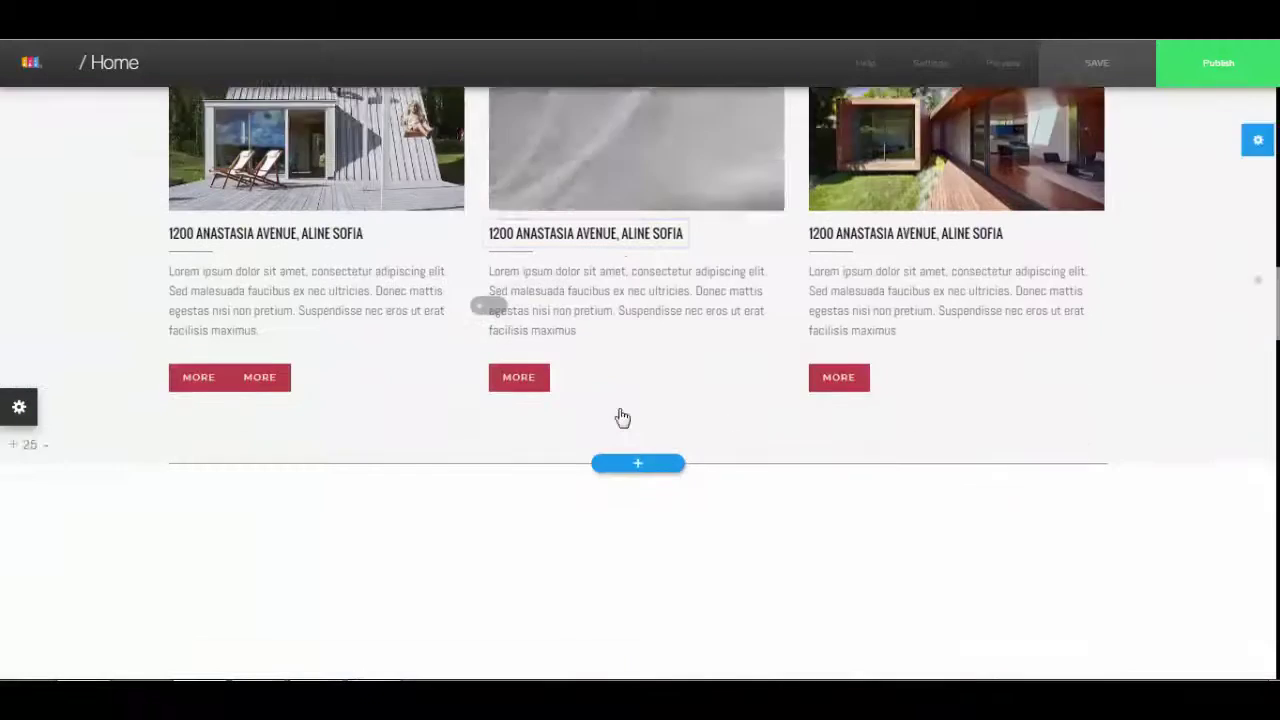
{"action": "scroll", "coordinate": [620, 417], "scroll_direction": "up", "scroll_amount": 7}
{"action": "scroll", "coordinate": [620, 416], "scroll_direction": "down", "scroll_amount": 5}
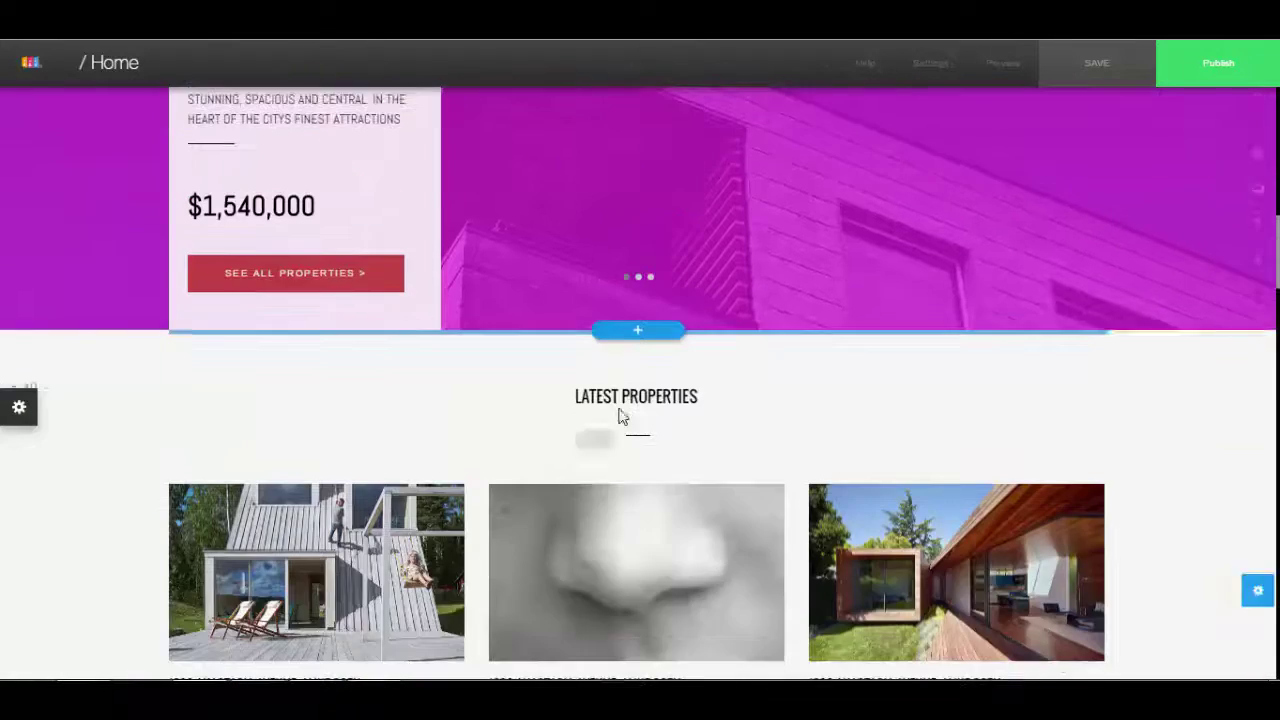
{"action": "scroll", "coordinate": [641, 347], "scroll_direction": "up", "scroll_amount": 2}
{"action": "left_click", "coordinate": [641, 347]}
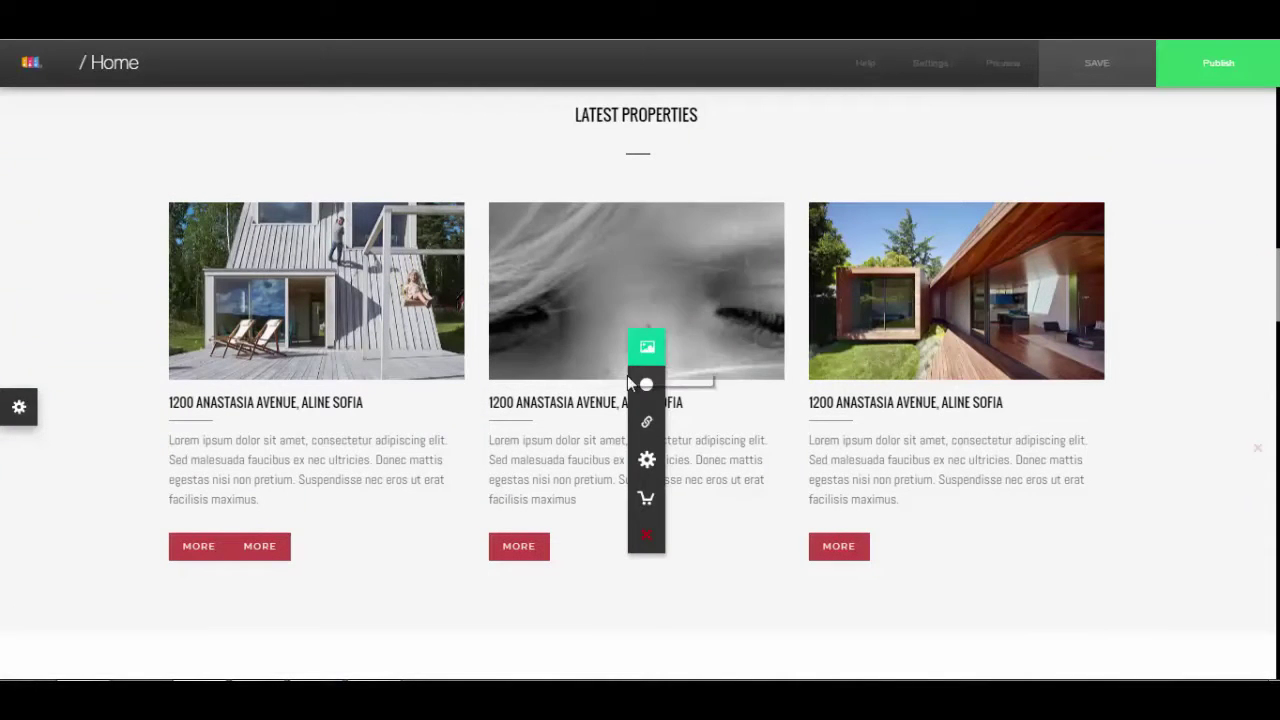
{"action": "left_click", "coordinate": [598, 291]}
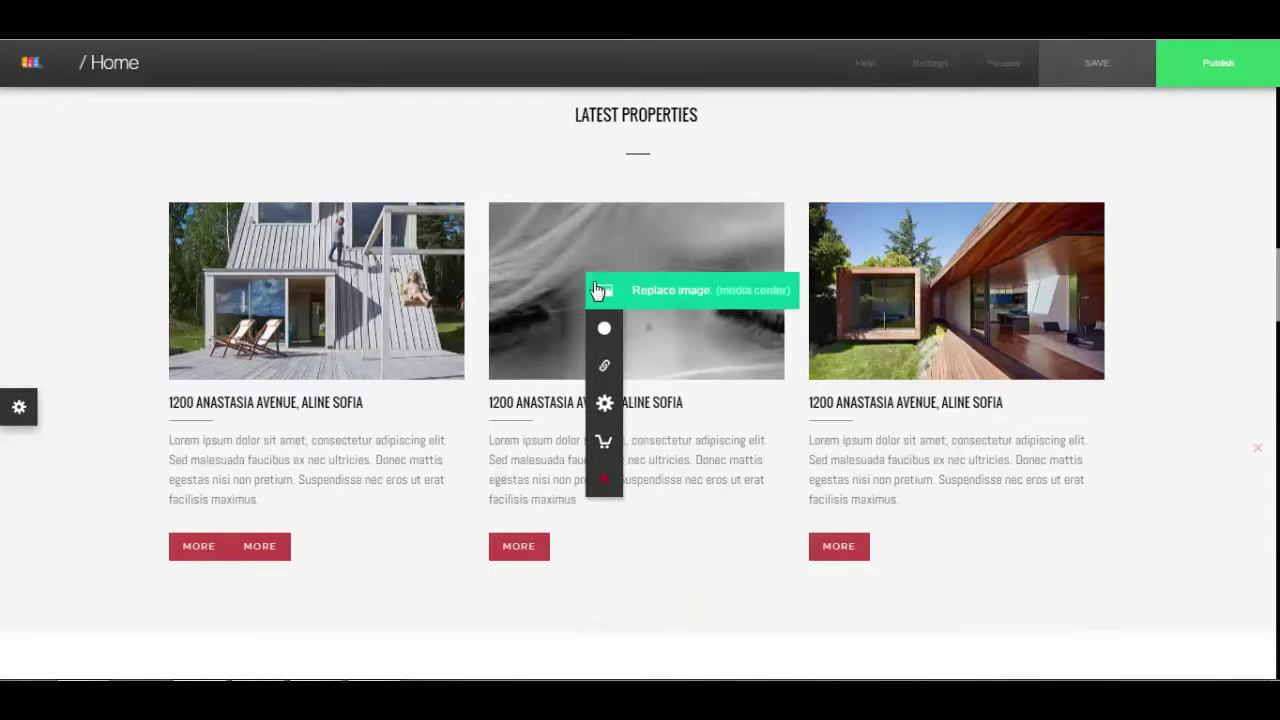
{"action": "scroll", "coordinate": [598, 291], "scroll_direction": "up", "scroll_amount": 10}
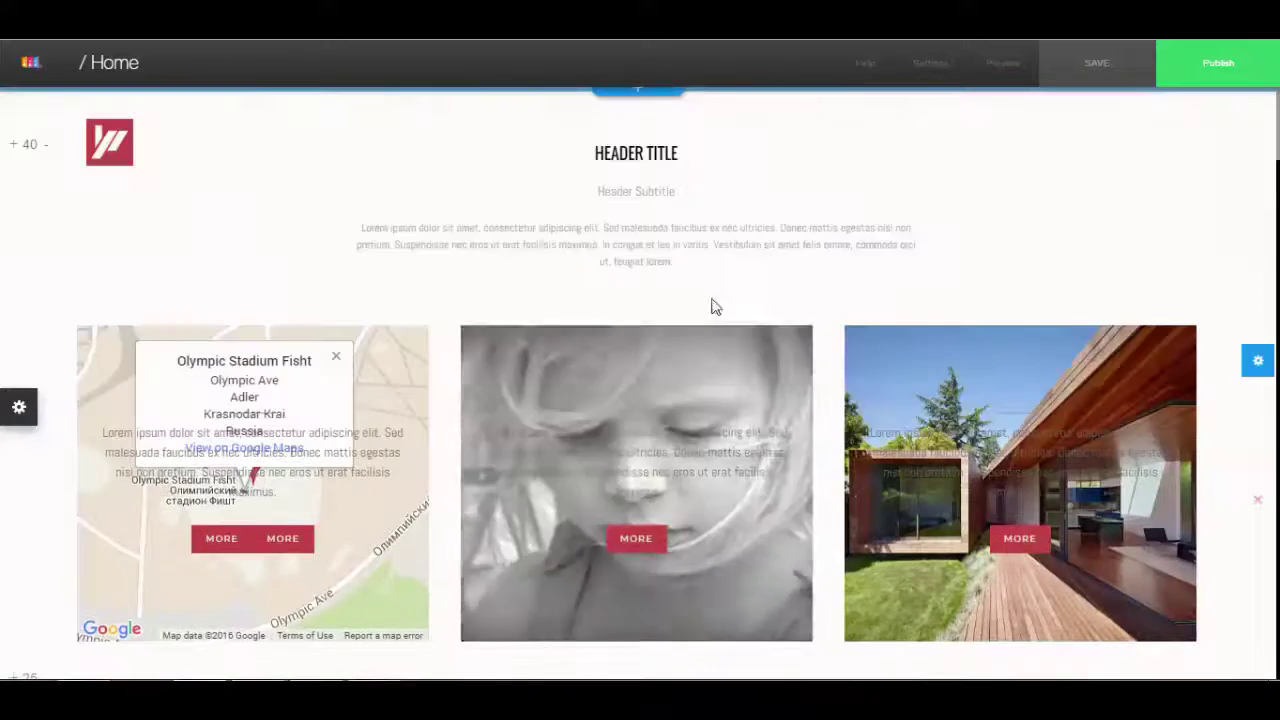
{"action": "scroll", "coordinate": [691, 362], "scroll_direction": "down", "scroll_amount": 10}
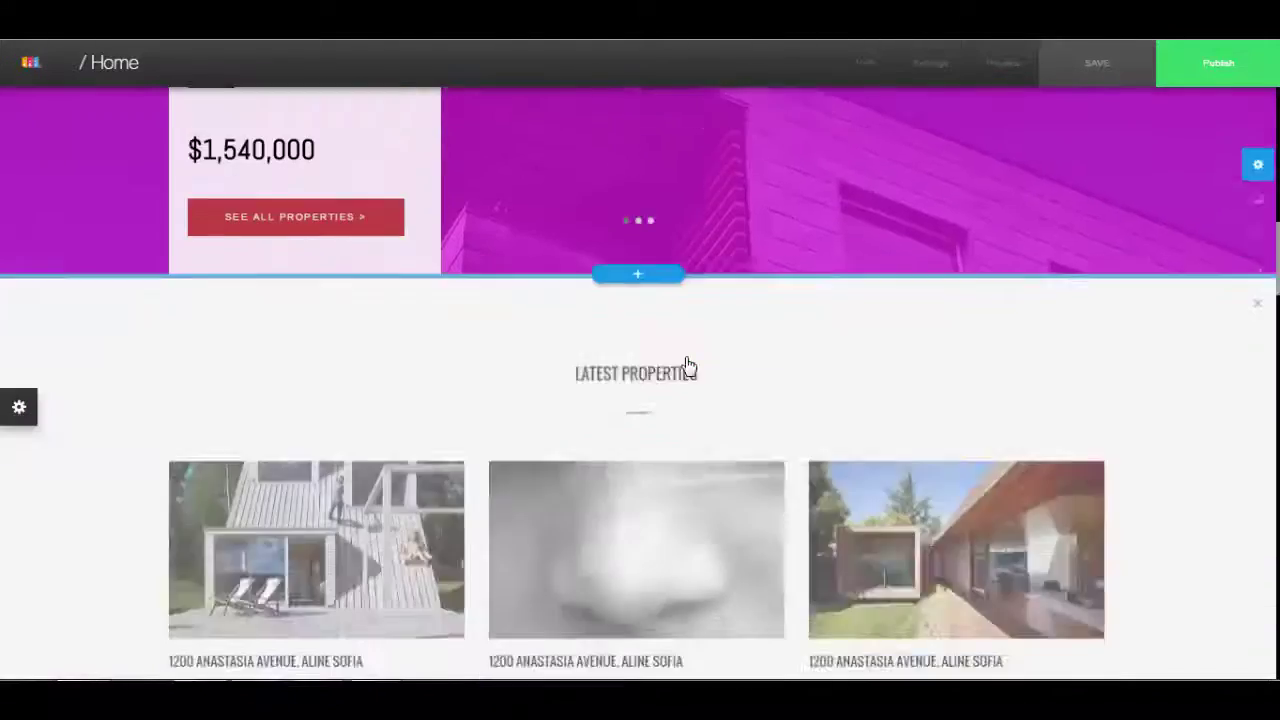
{"action": "scroll", "coordinate": [688, 365], "scroll_direction": "up", "scroll_amount": 3}
{"action": "scroll", "coordinate": [688, 363], "scroll_direction": "down", "scroll_amount": 5}
{"action": "scroll", "coordinate": [689, 364], "scroll_direction": "up", "scroll_amount": 1}
- Return the middle Latest Properties picture to normal, also trying the fixed option on it
{"action": "left_click", "coordinate": [688, 363]}
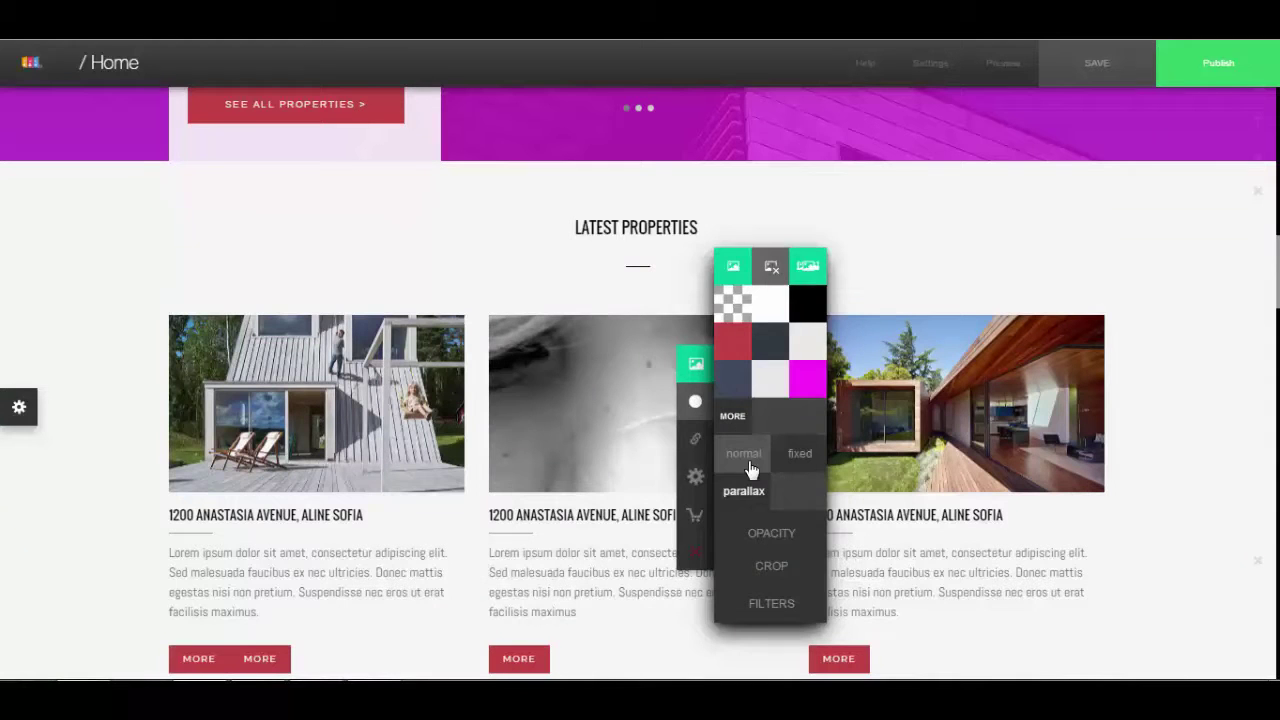
{"action": "left_click", "coordinate": [748, 460]}
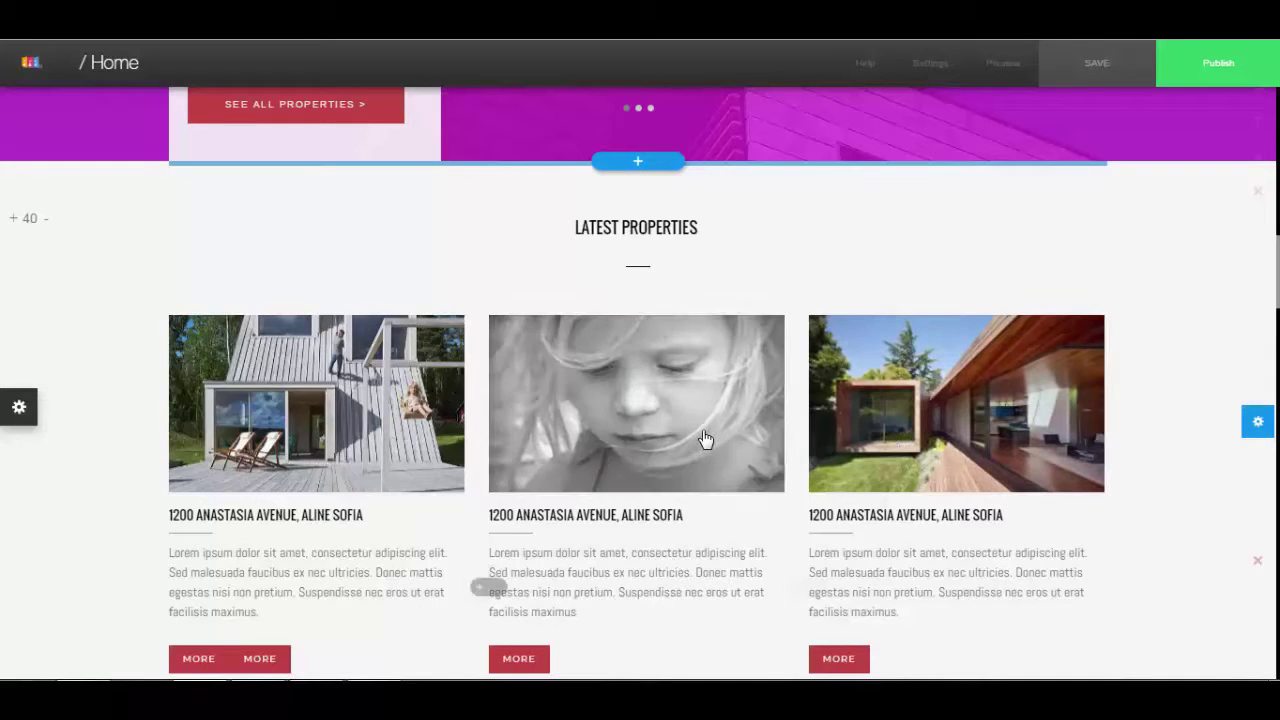
{"action": "left_click", "coordinate": [705, 440]}
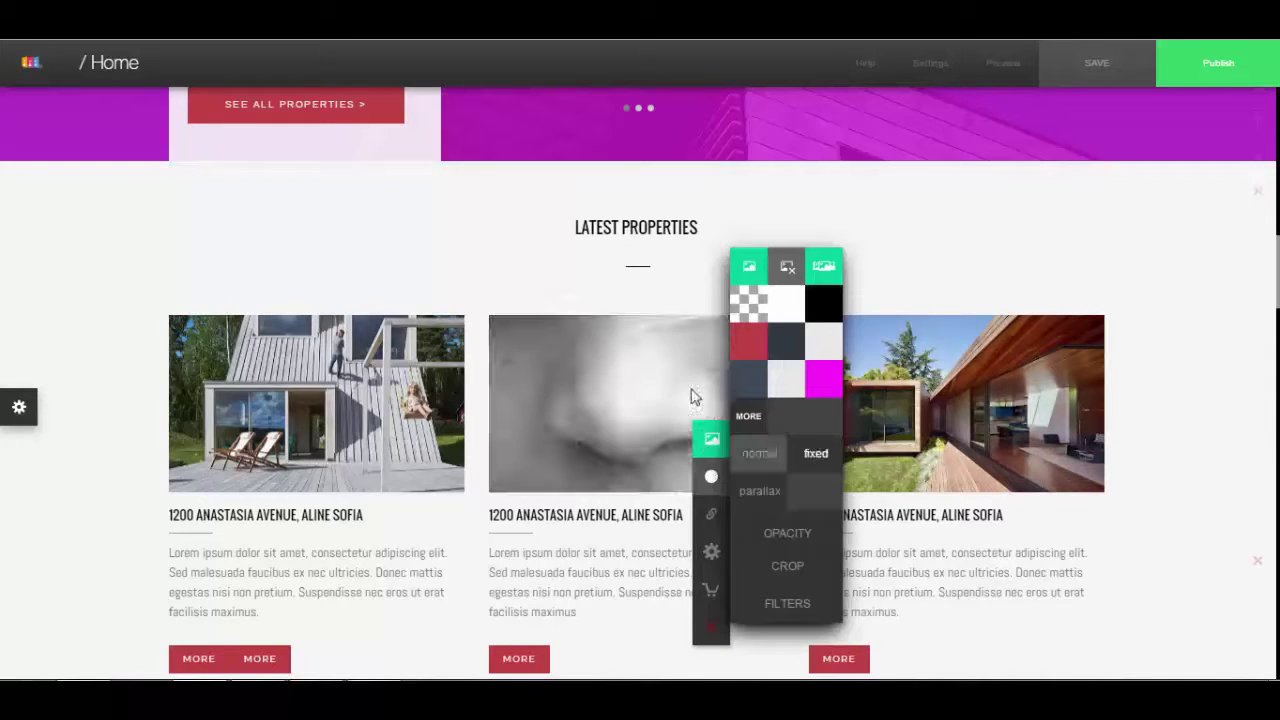
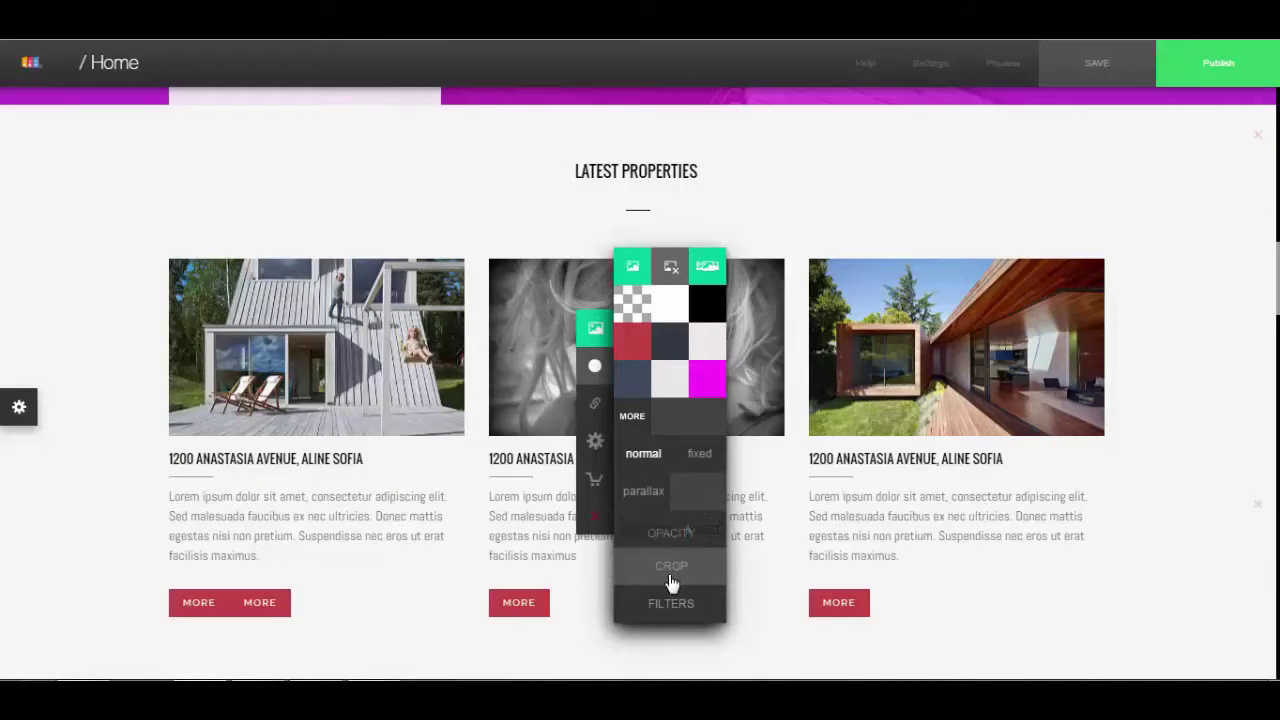
- Show the girl picture's filters, start cropping it, and try smaller scales with the contain and cover fits
{"action": "left_click", "coordinate": [676, 602]}
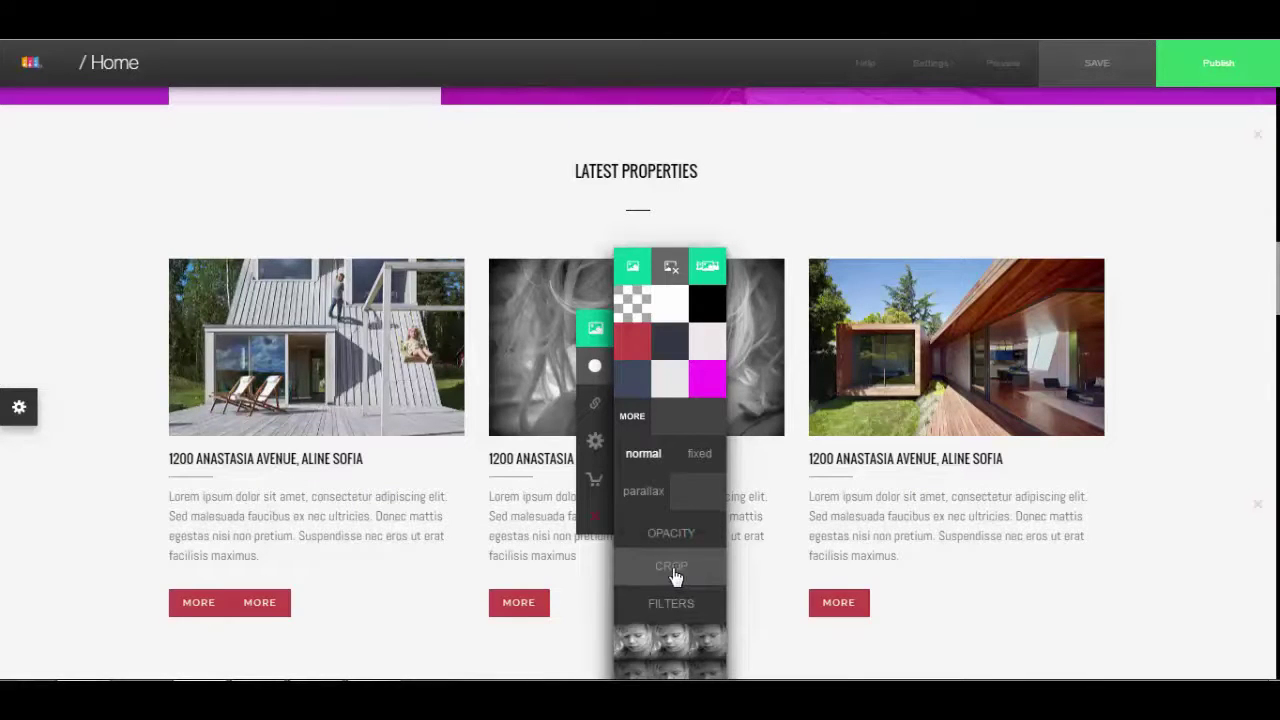
{"action": "left_click", "coordinate": [671, 567]}
{"action": "left_click_drag", "start_coordinate": [562, 390], "coordinate": [521, 369]}
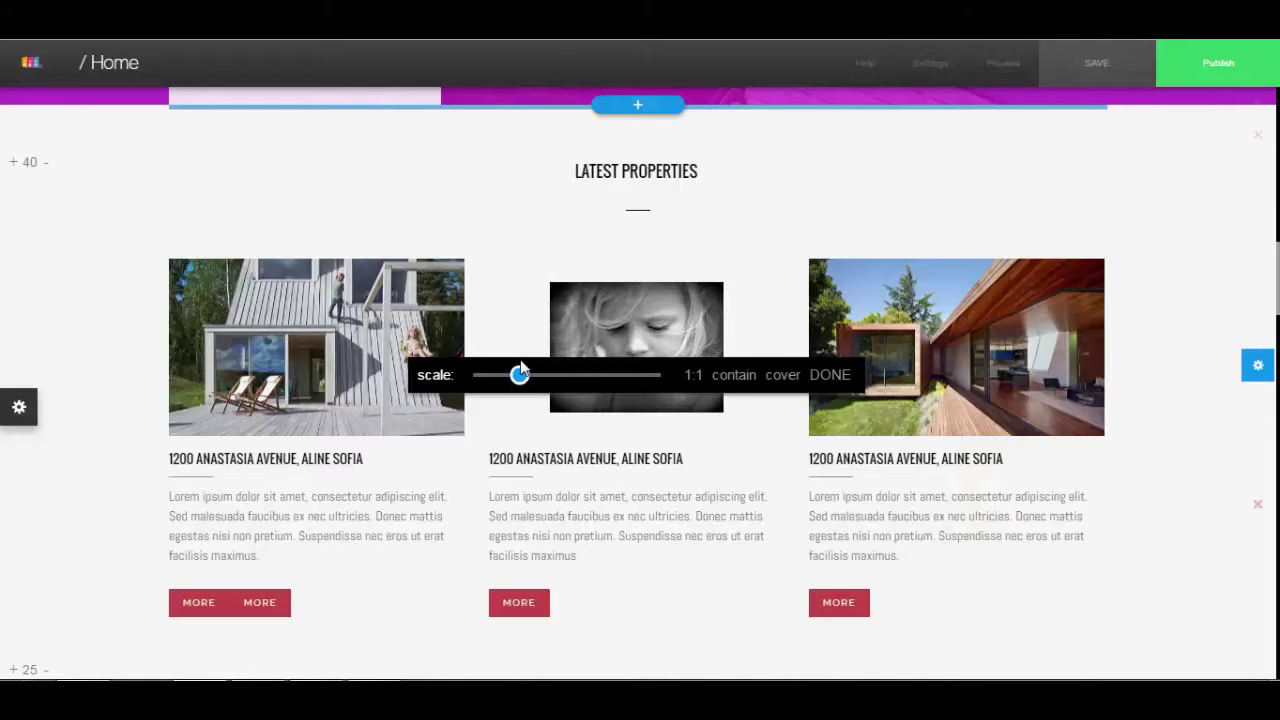
{"action": "left_click", "coordinate": [736, 388]}
{"action": "mouse_move", "coordinate": [550, 385]}
{"action": "left_mouse_down"}
{"action": "mouse_move", "coordinate": [563, 378]}
{"action": "mouse_move", "coordinate": [494, 378]}
{"action": "mouse_move", "coordinate": [530, 374]}
{"action": "left_mouse_up"}
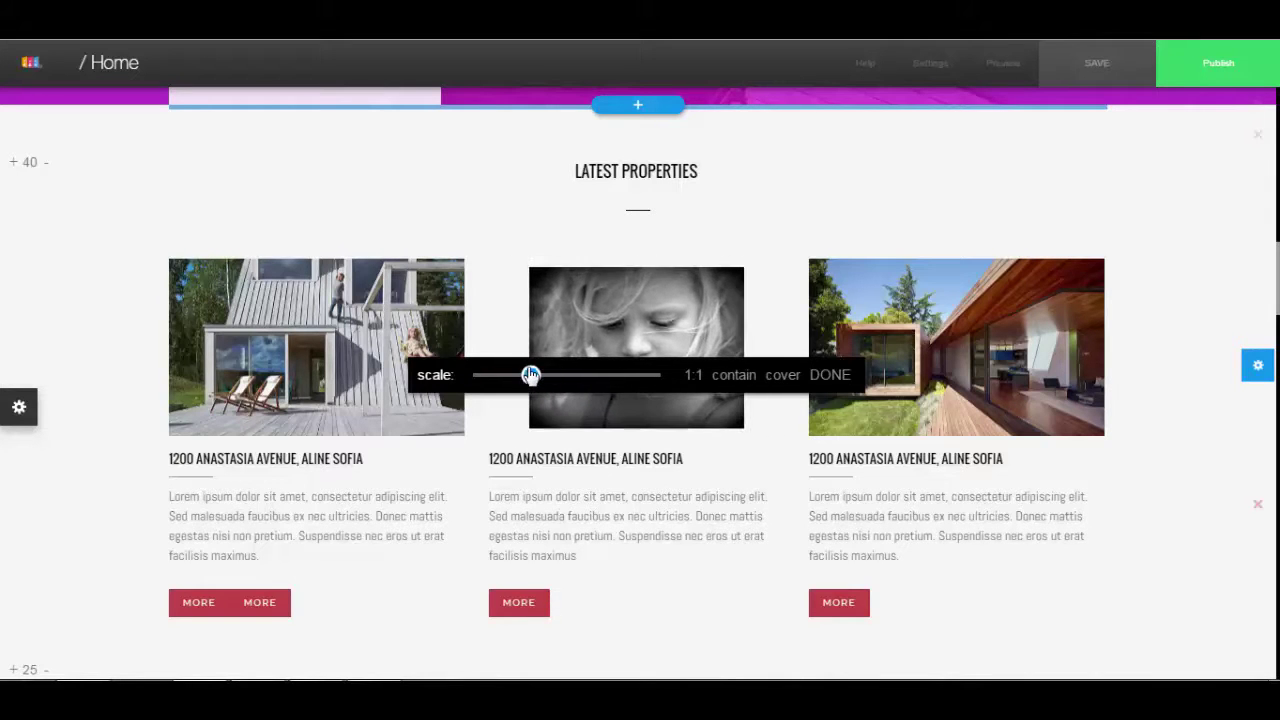
{"action": "left_click", "coordinate": [781, 376]}
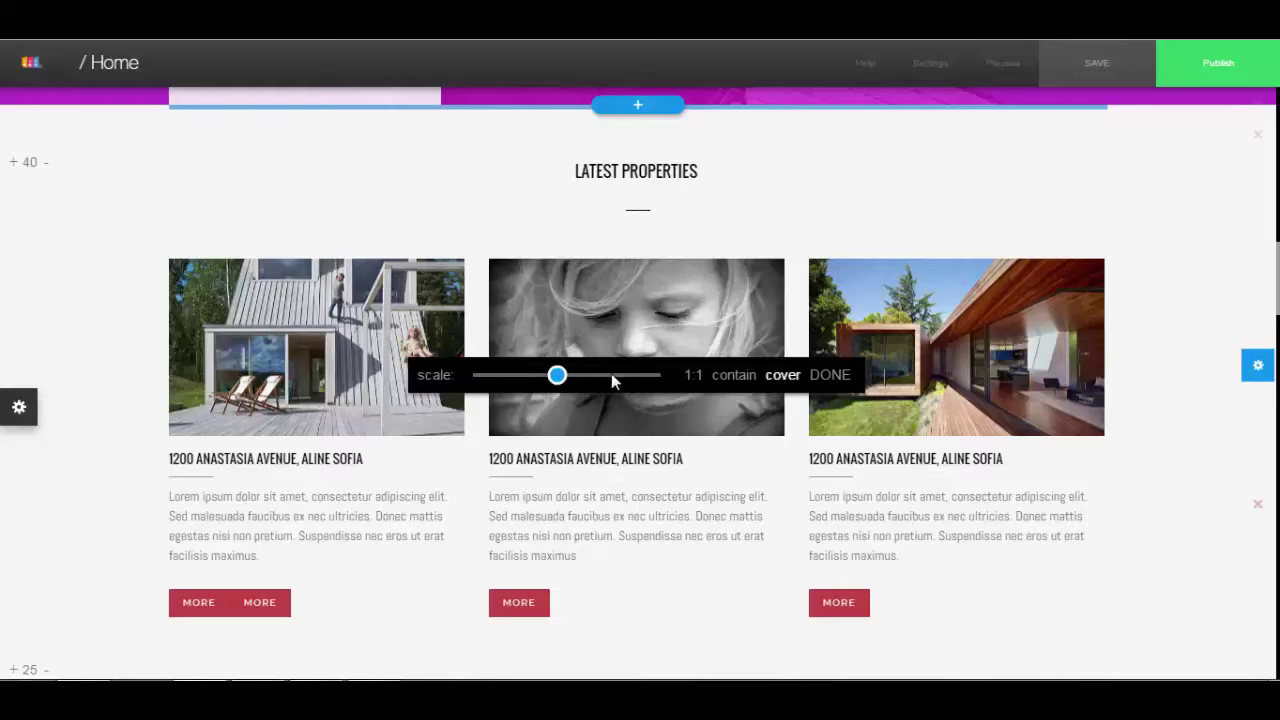
- Try the 1:1, contain and cover fits on the girl's picture, finishing the crop at a scale slightly below cover
{"action": "mouse_move", "coordinate": [557, 376]}
{"action": "left_mouse_down"}
{"action": "mouse_move", "coordinate": [595, 376]}
{"action": "mouse_move", "coordinate": [534, 376]}
{"action": "mouse_move", "coordinate": [553, 376]}
{"action": "left_mouse_up"}
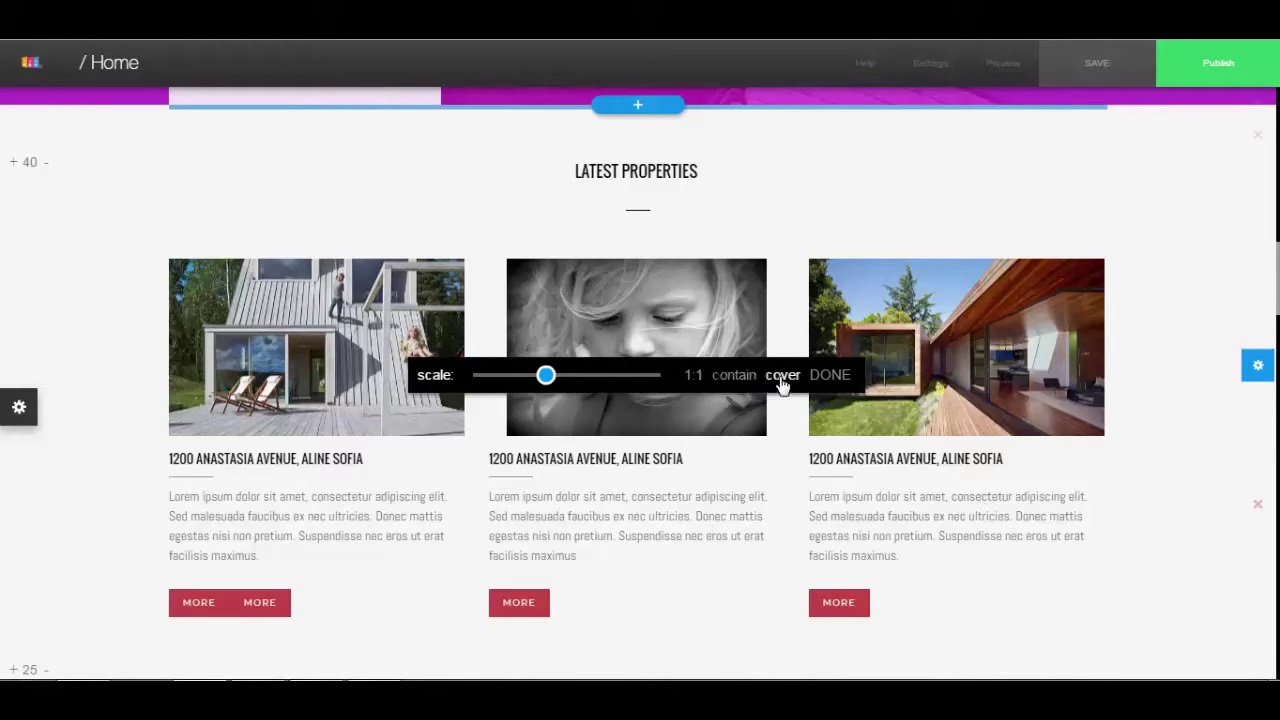
{"action": "left_click", "coordinate": [693, 377]}
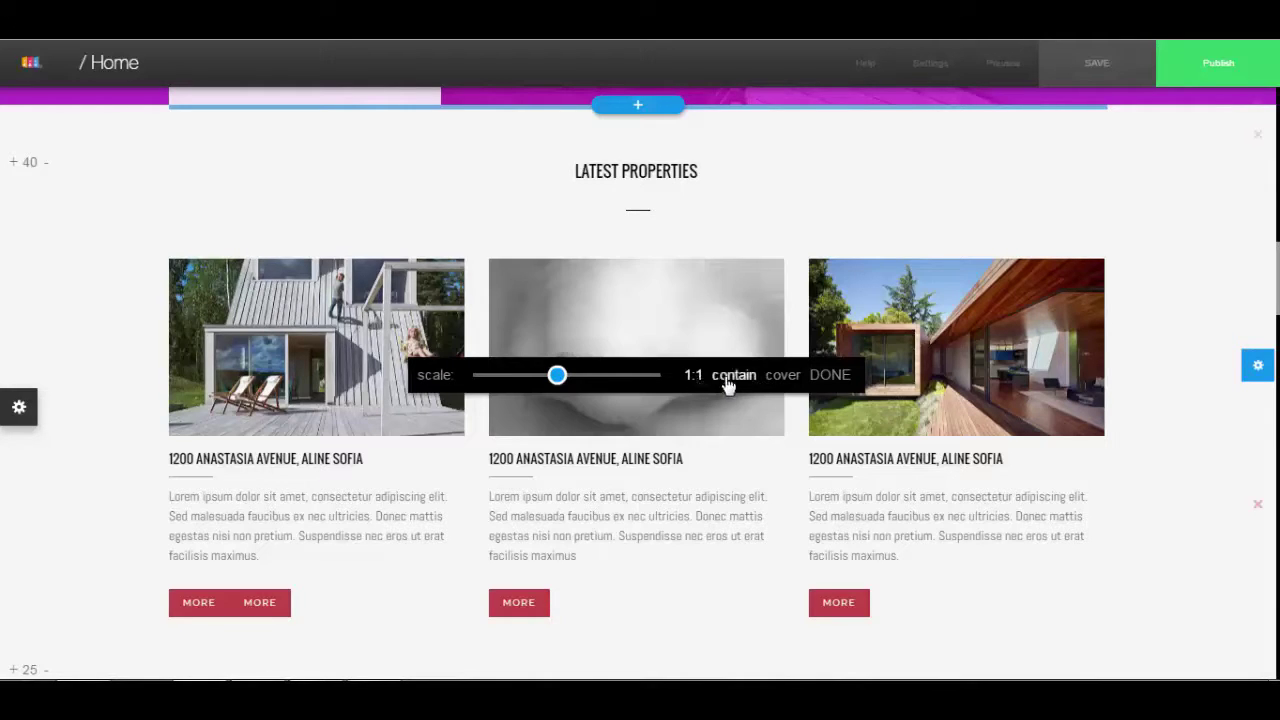
{"action": "mouse_move", "coordinate": [557, 376]}
{"action": "left_mouse_down"}
{"action": "mouse_move", "coordinate": [531, 376]}
{"action": "mouse_move", "coordinate": [566, 377]}
{"action": "mouse_move", "coordinate": [531, 377]}
{"action": "mouse_move", "coordinate": [553, 378]}
{"action": "left_mouse_up"}
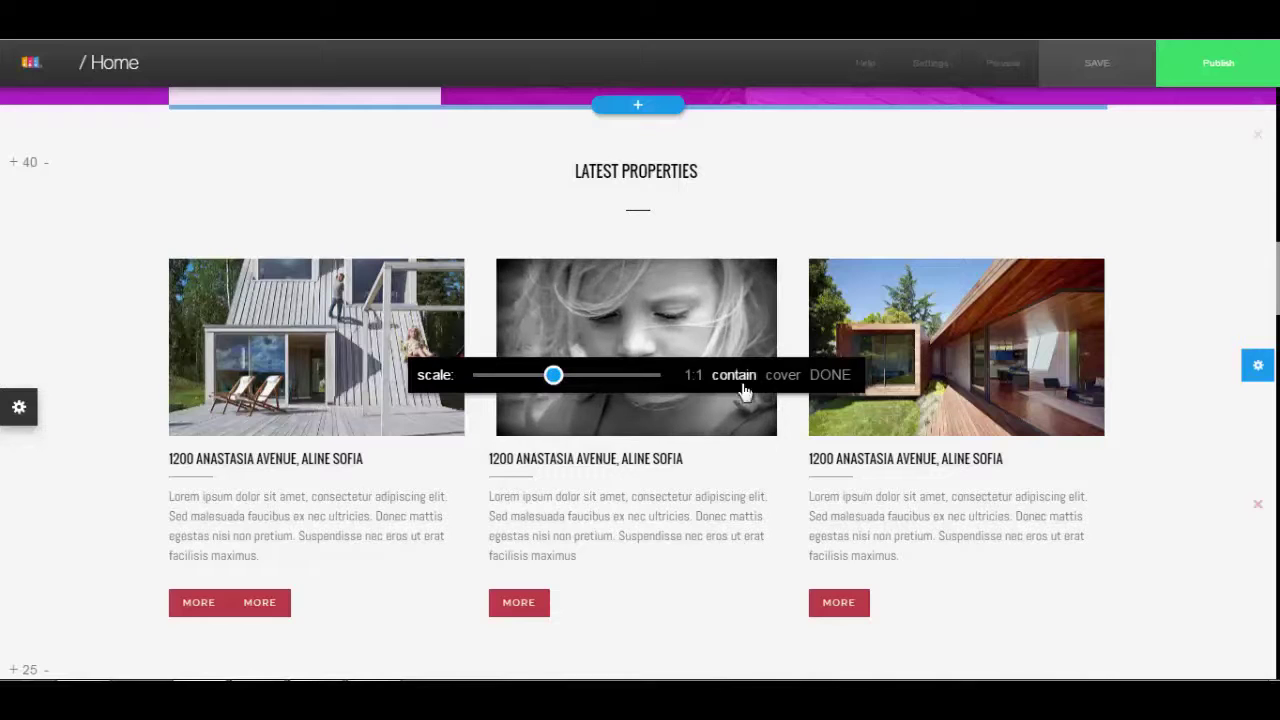
{"action": "left_click", "coordinate": [779, 383]}
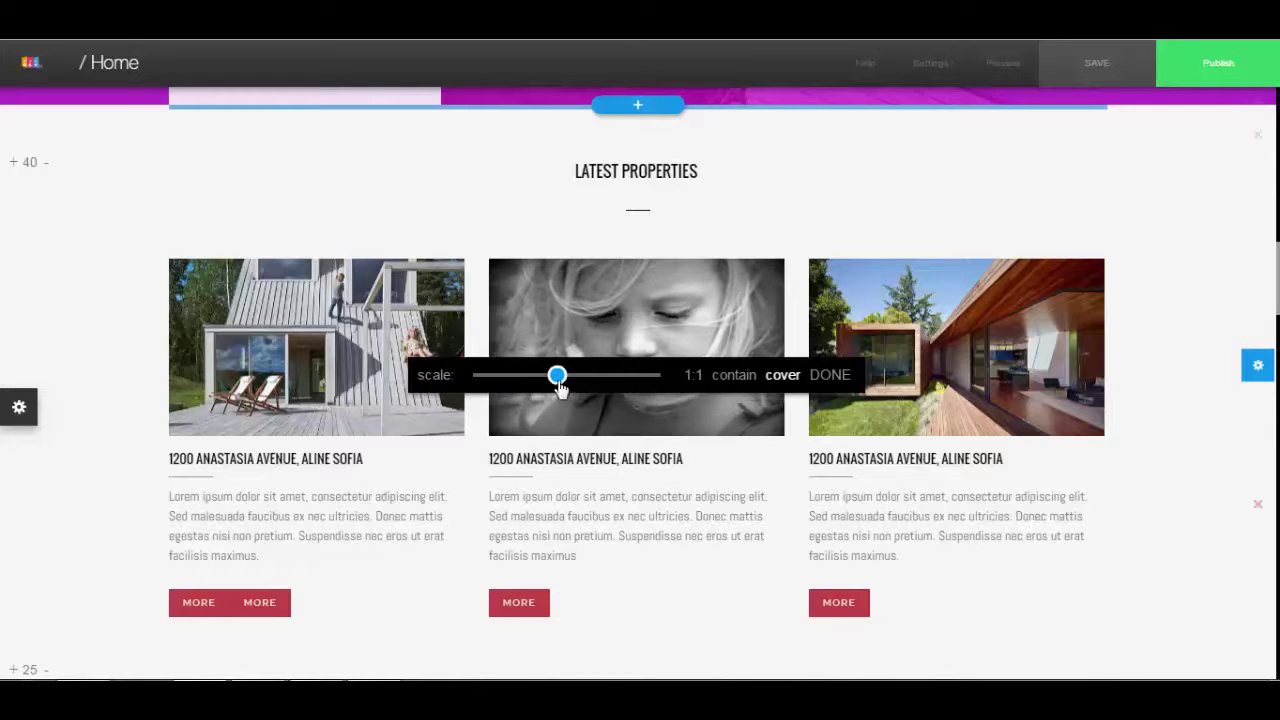
{"action": "mouse_move", "coordinate": [558, 388]}
{"action": "left_mouse_down"}
{"action": "mouse_move", "coordinate": [582, 390]}
{"action": "mouse_move", "coordinate": [514, 391]}
{"action": "mouse_move", "coordinate": [555, 390]}
{"action": "left_mouse_up"}
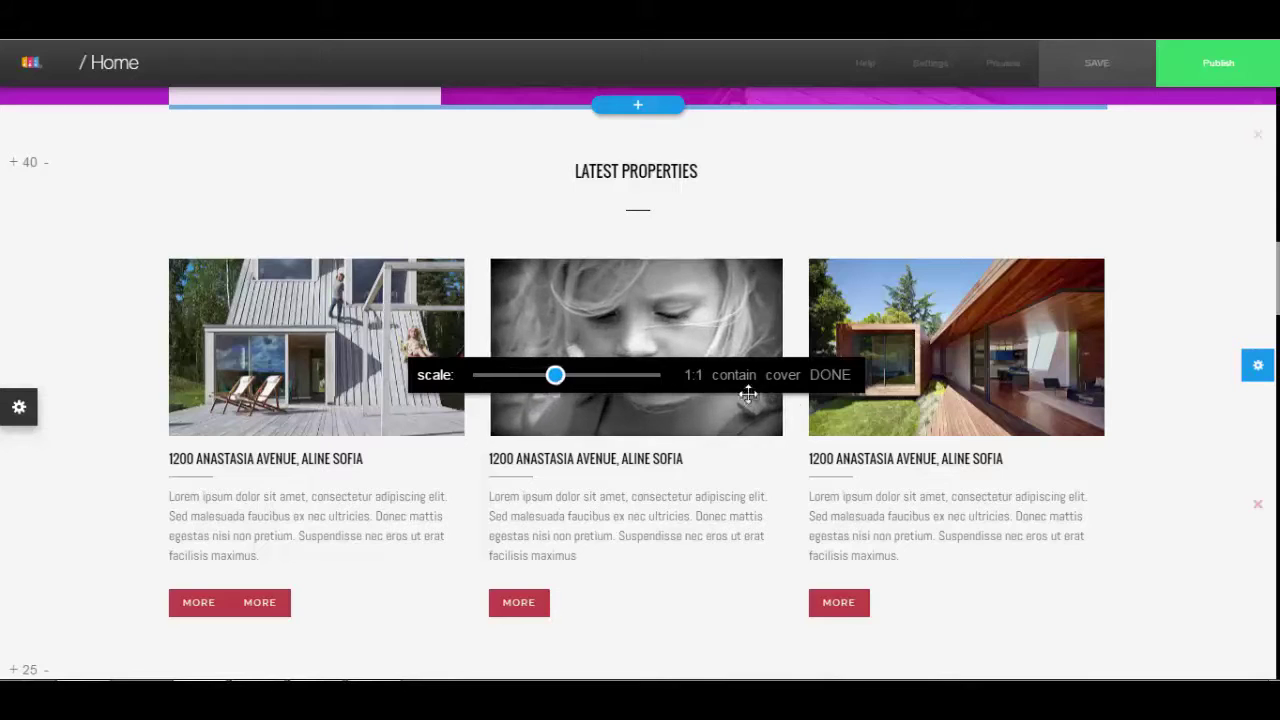
{"action": "left_click", "coordinate": [830, 380]}
- Try several filters on the Latest Properties pictures and apply a black-and-white one
{"action": "left_click", "coordinate": [720, 607]}
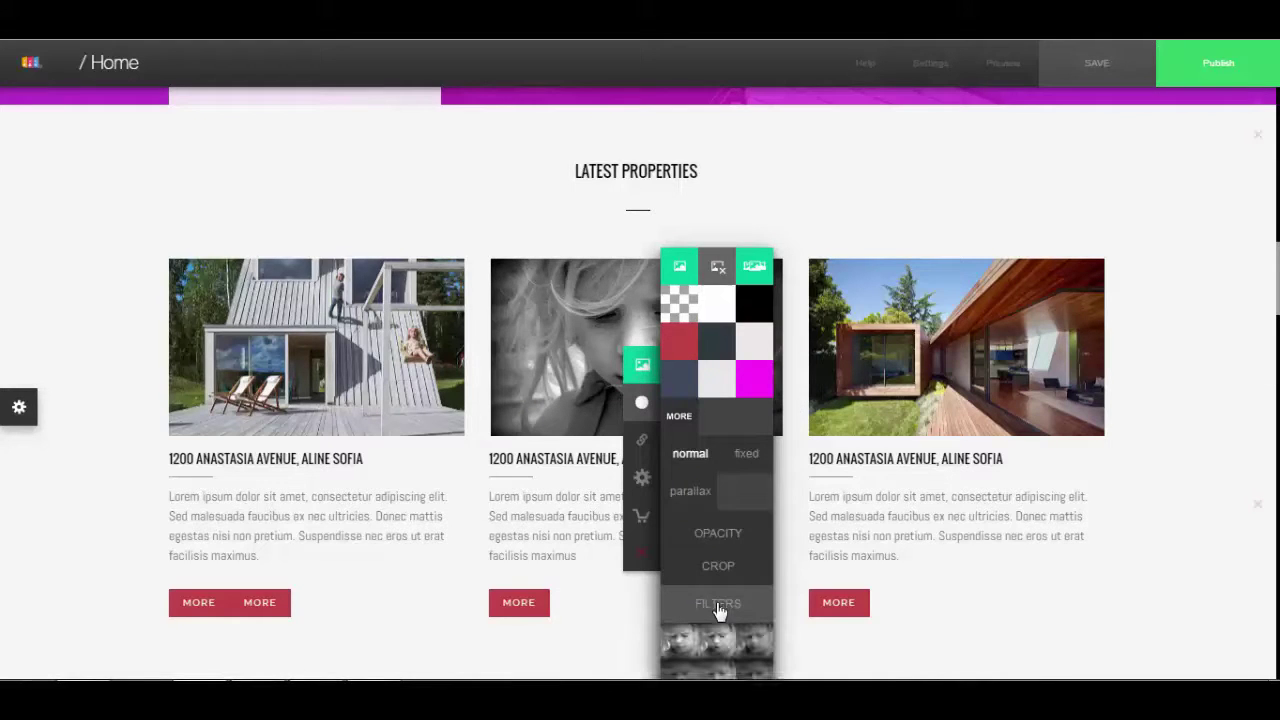
{"action": "left_click", "coordinate": [720, 677]}
{"action": "left_click", "coordinate": [757, 677]}
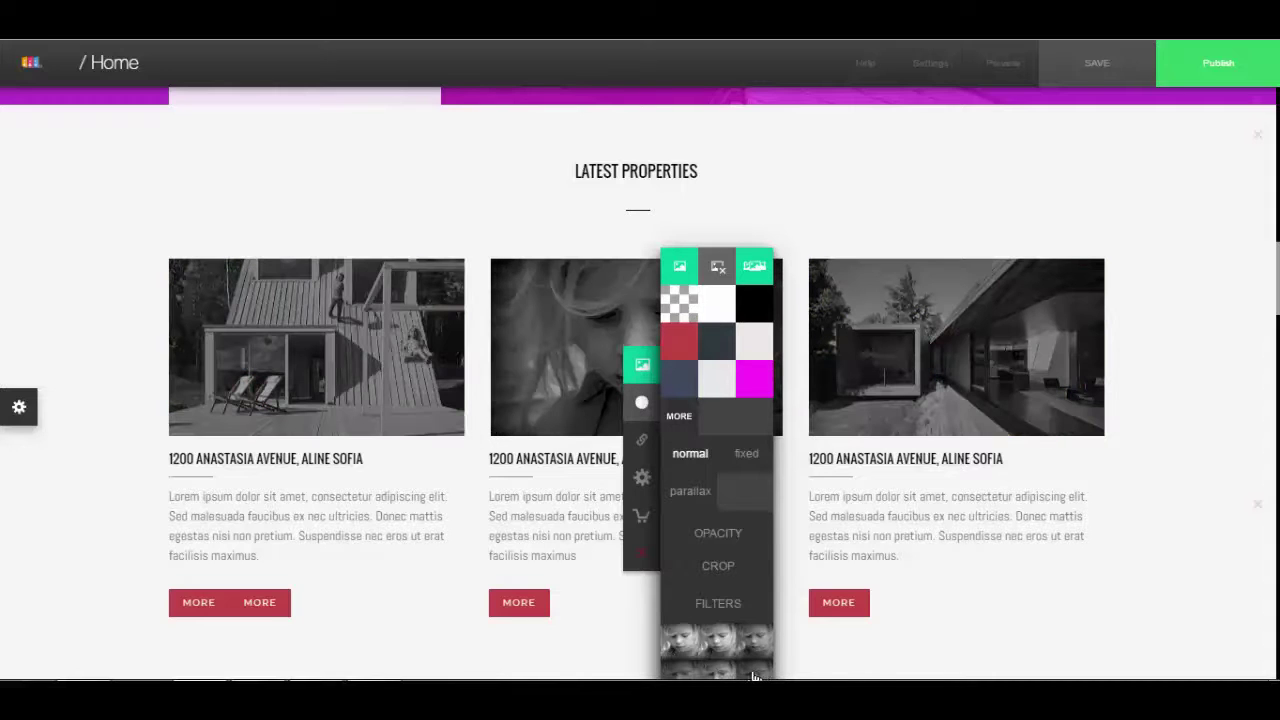
{"action": "left_click", "coordinate": [677, 648]}
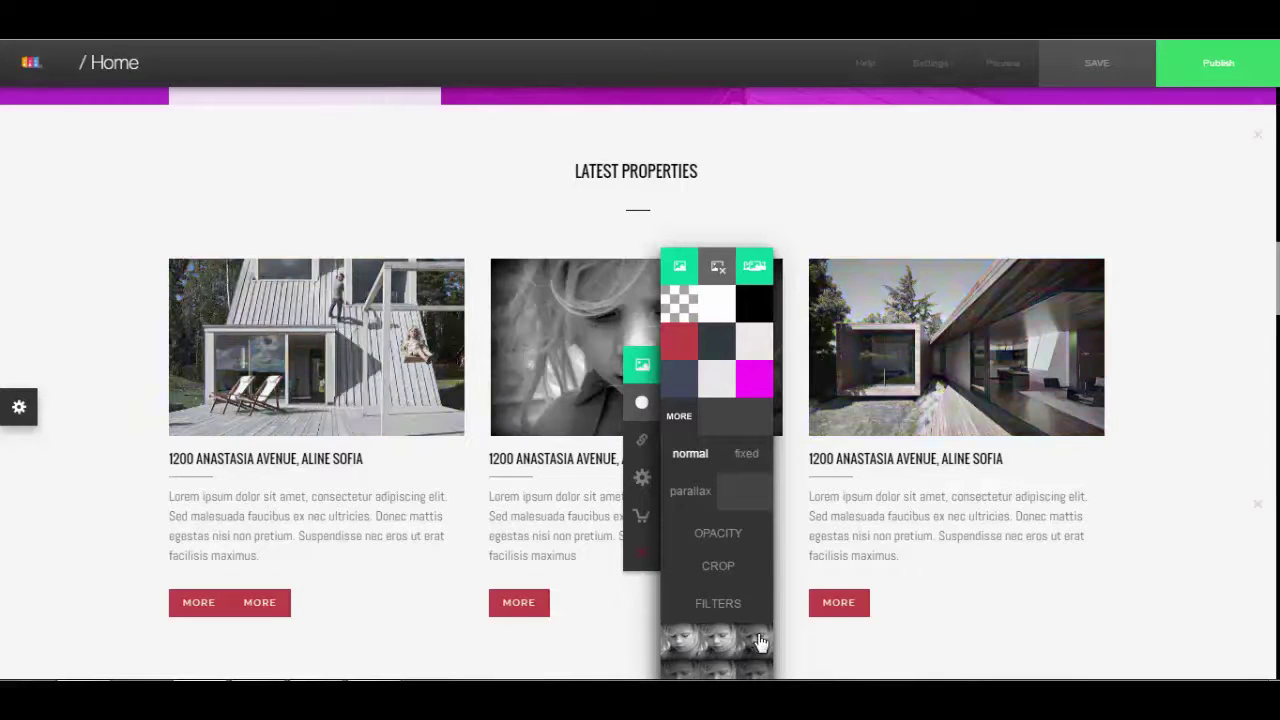
{"action": "left_click", "coordinate": [760, 642]}
{"action": "left_click", "coordinate": [688, 657]}
{"action": "left_click", "coordinate": [563, 204]}
{"action": "scroll", "coordinate": [603, 387], "scroll_direction": "down", "scroll_amount": 1}
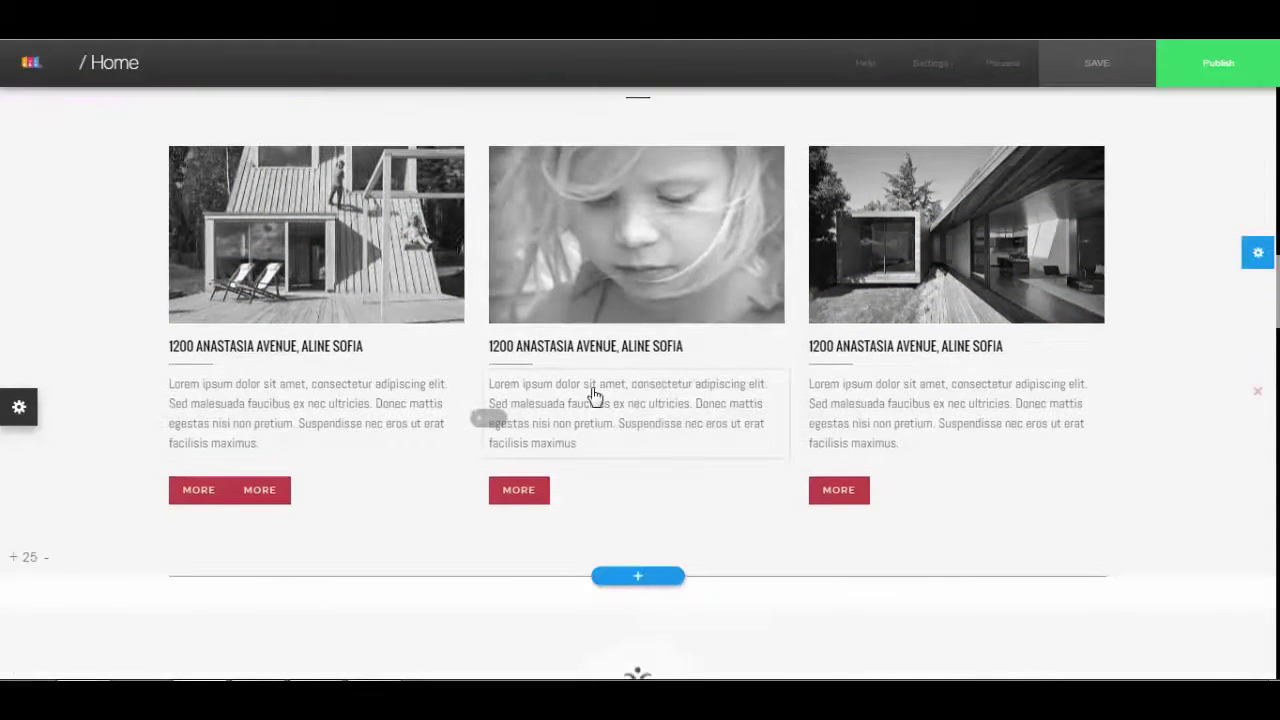
{"action": "scroll", "coordinate": [594, 395], "scroll_direction": "down", "scroll_amount": 2}
- Replace the girl's picture in the middle Latest Properties item with the excited1 file from the kite folder
{"action": "scroll", "coordinate": [591, 397], "scroll_direction": "up", "scroll_amount": 3}
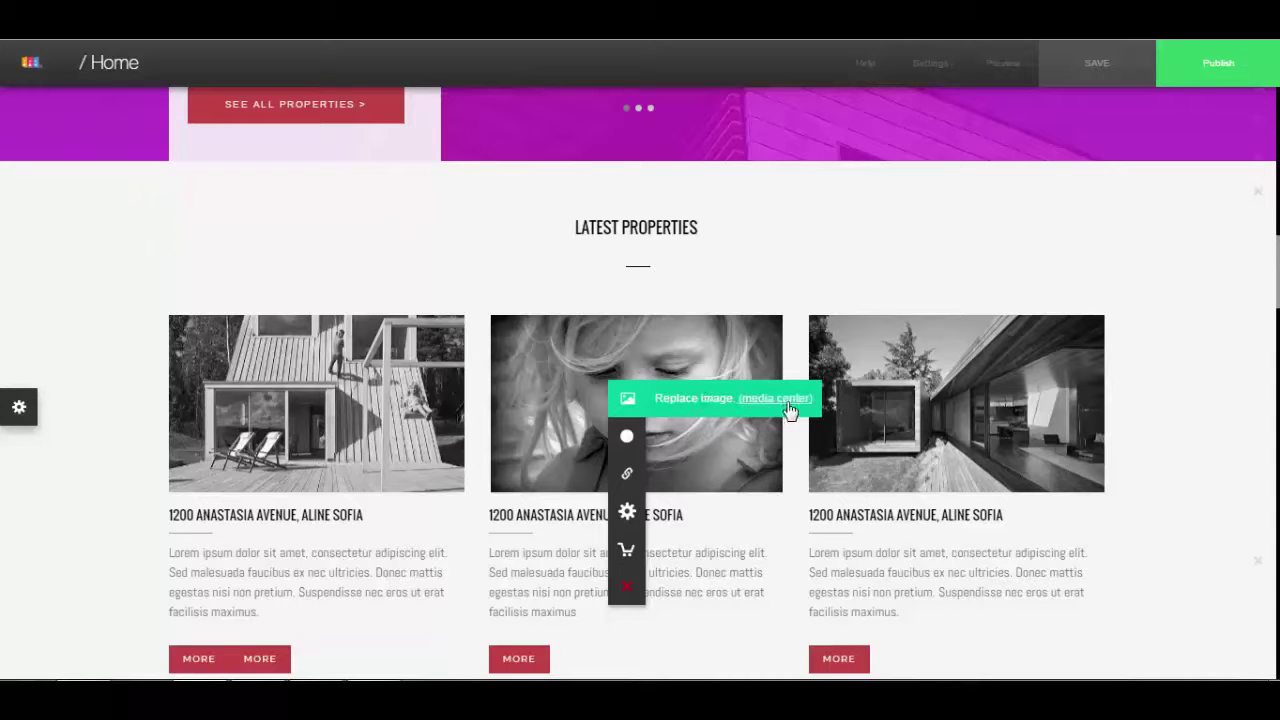
{"action": "left_click", "coordinate": [693, 400]}
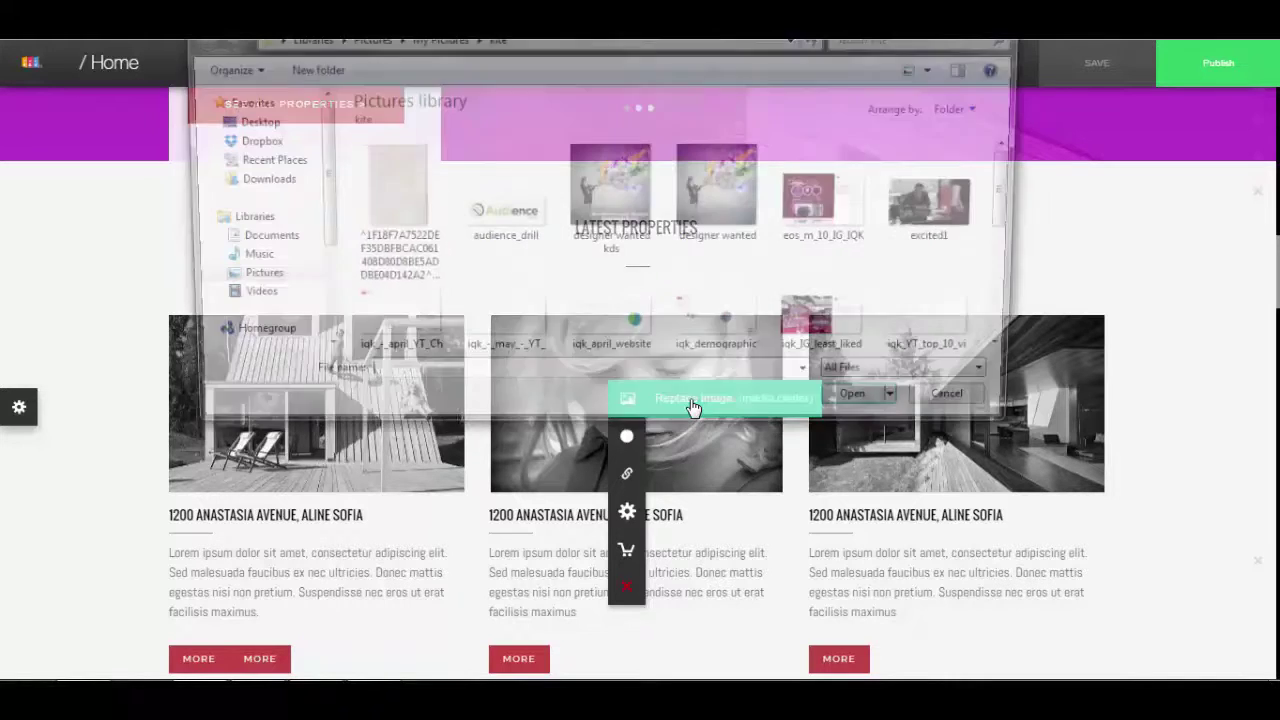
{"action": "left_click", "coordinate": [946, 222]}
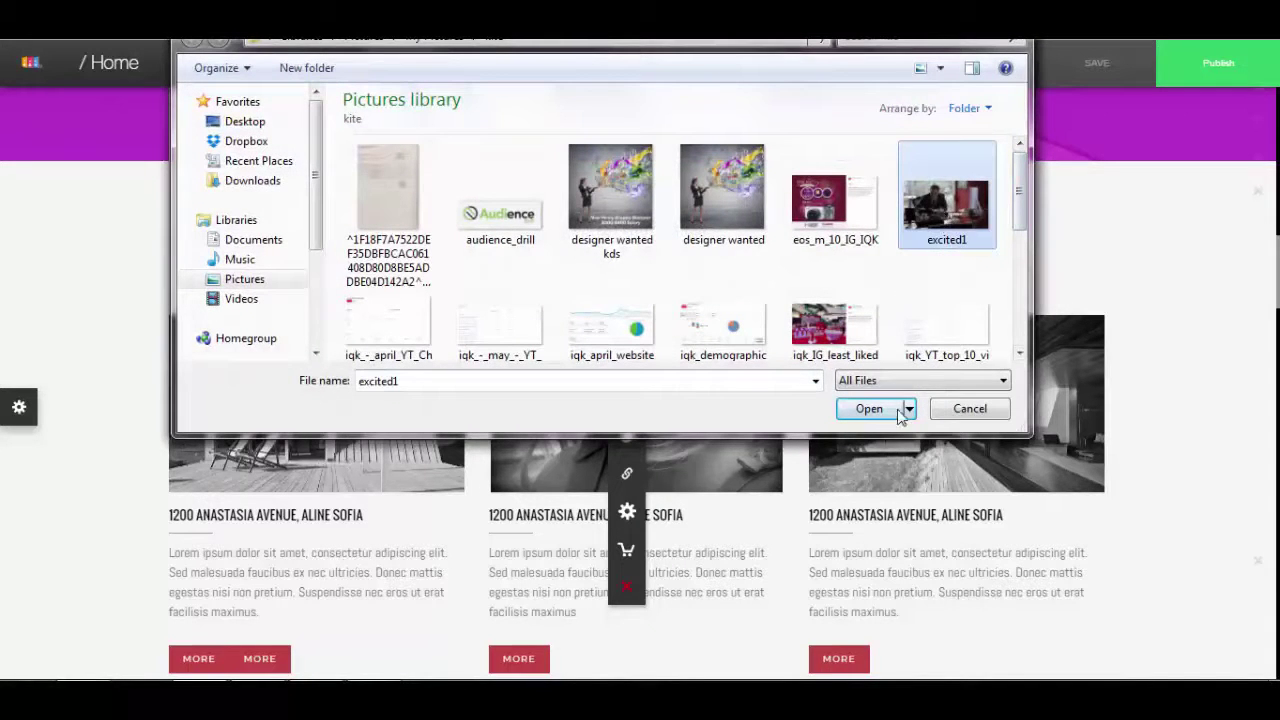
{"action": "left_click", "coordinate": [866, 409]}
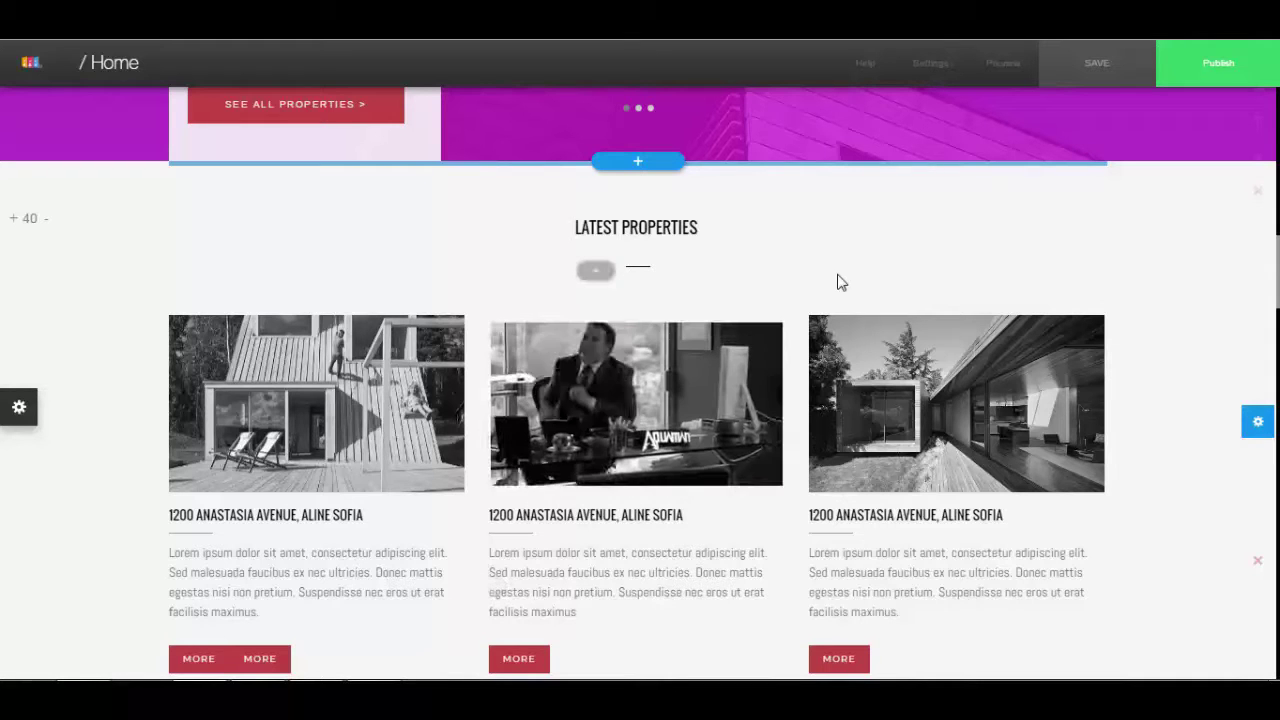
- Crop the new middle picture, trying a larger scale and finishing with the cover fit
{"action": "left_click", "coordinate": [754, 367]}
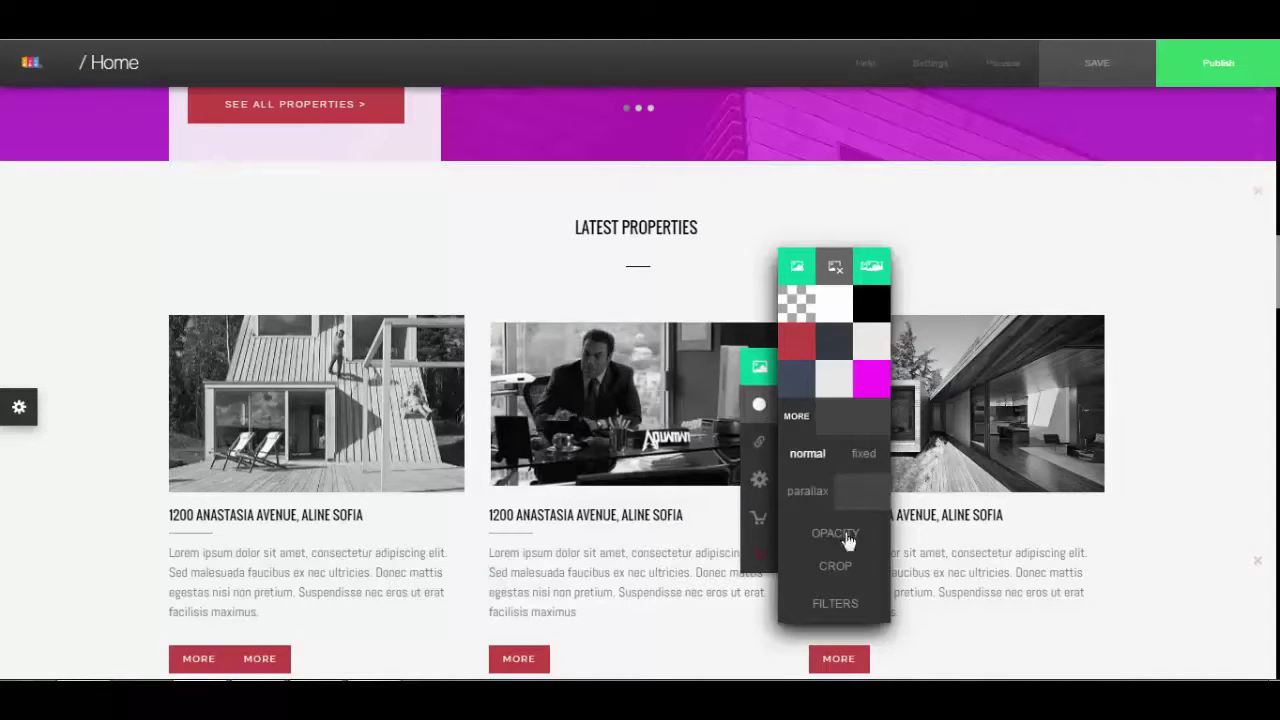
{"action": "left_click", "coordinate": [848, 563]}
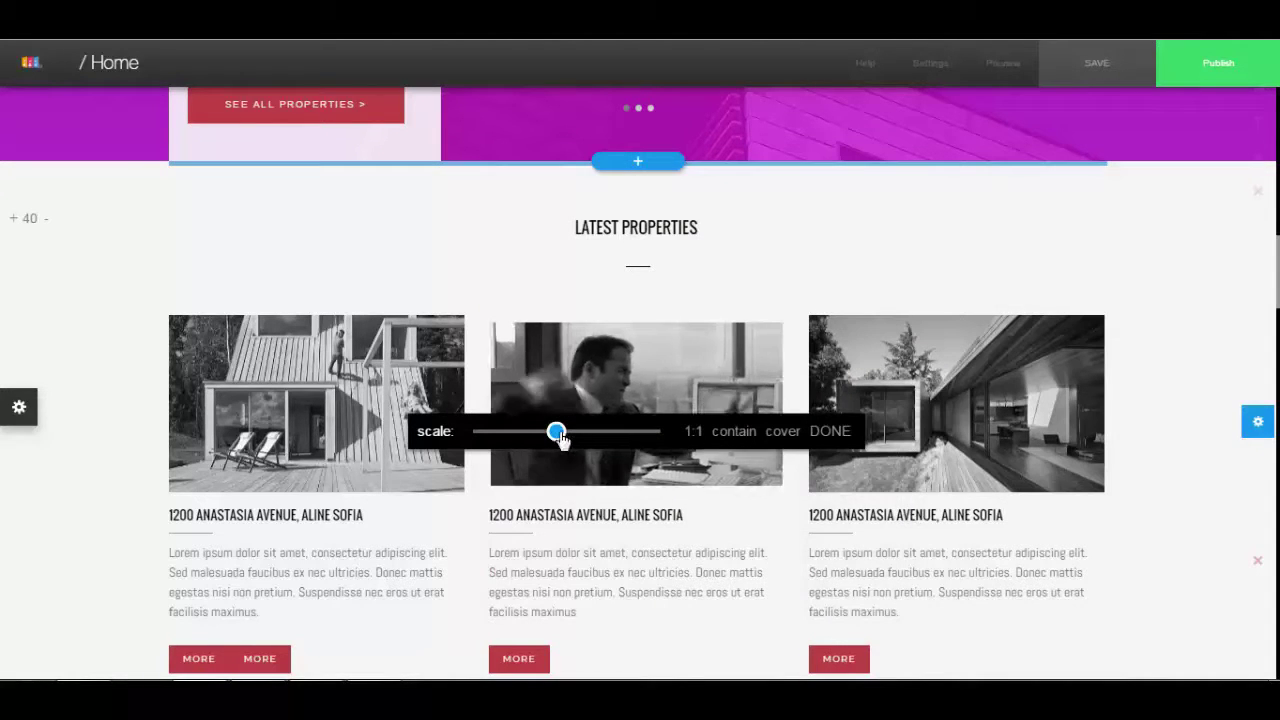
{"action": "left_click_drag", "start_coordinate": [557, 431], "coordinate": [648, 432]}
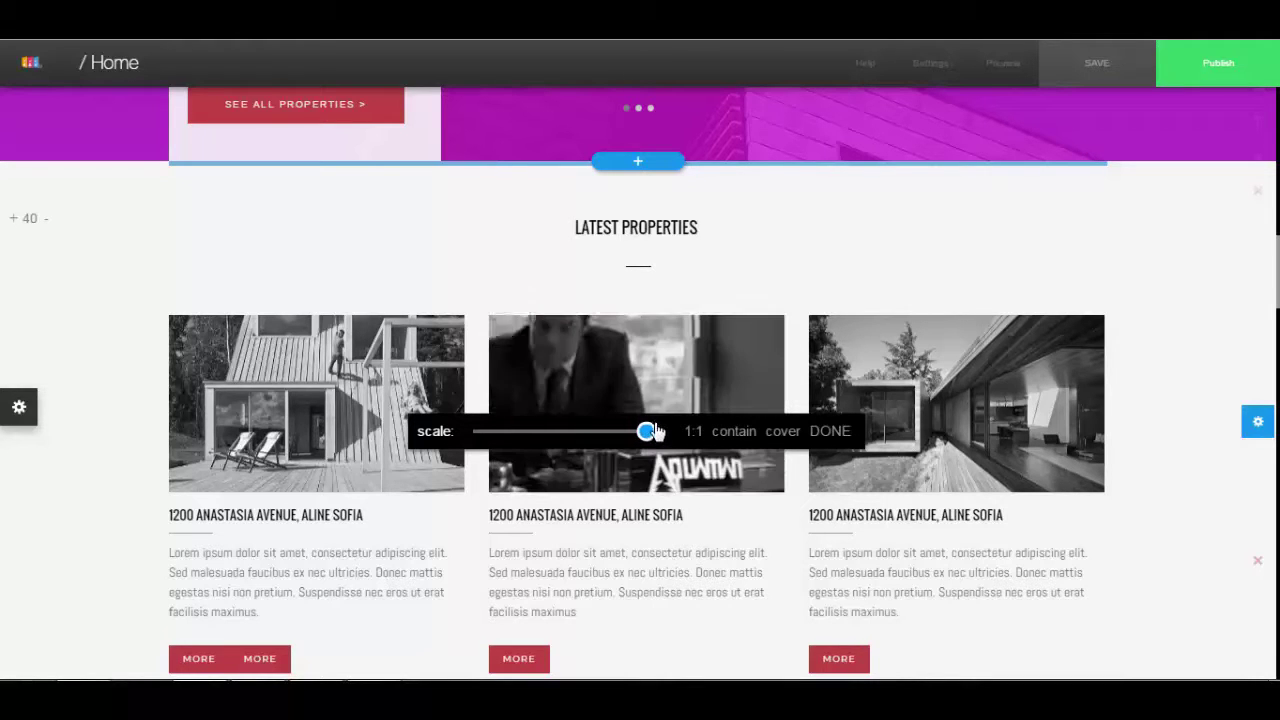
{"action": "left_click", "coordinate": [785, 434]}
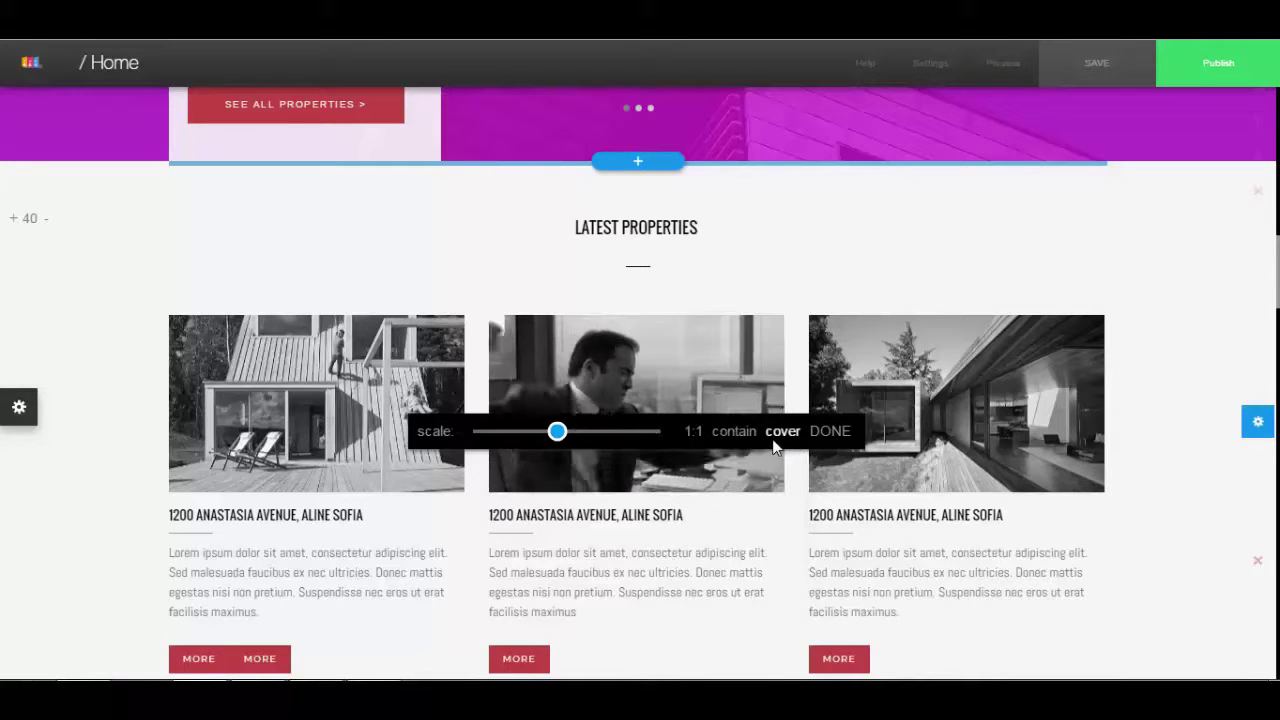
{"action": "left_click", "coordinate": [812, 433]}
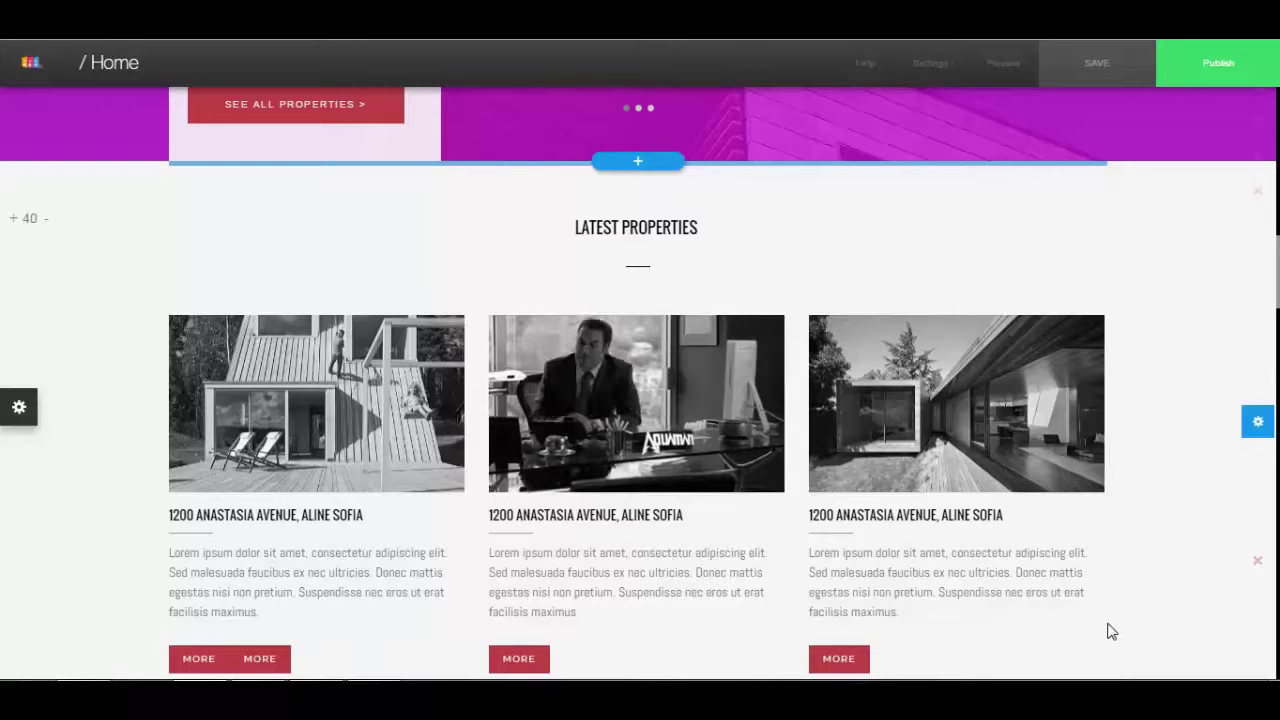
- Examine the apartment slider above and the animated middle picture between the two house pictures in Latest Properties
{"action": "scroll", "coordinate": [1100, 617], "scroll_direction": "up", "scroll_amount": 1}
{"action": "scroll", "coordinate": [1060, 560], "scroll_direction": "up", "scroll_amount": 4}
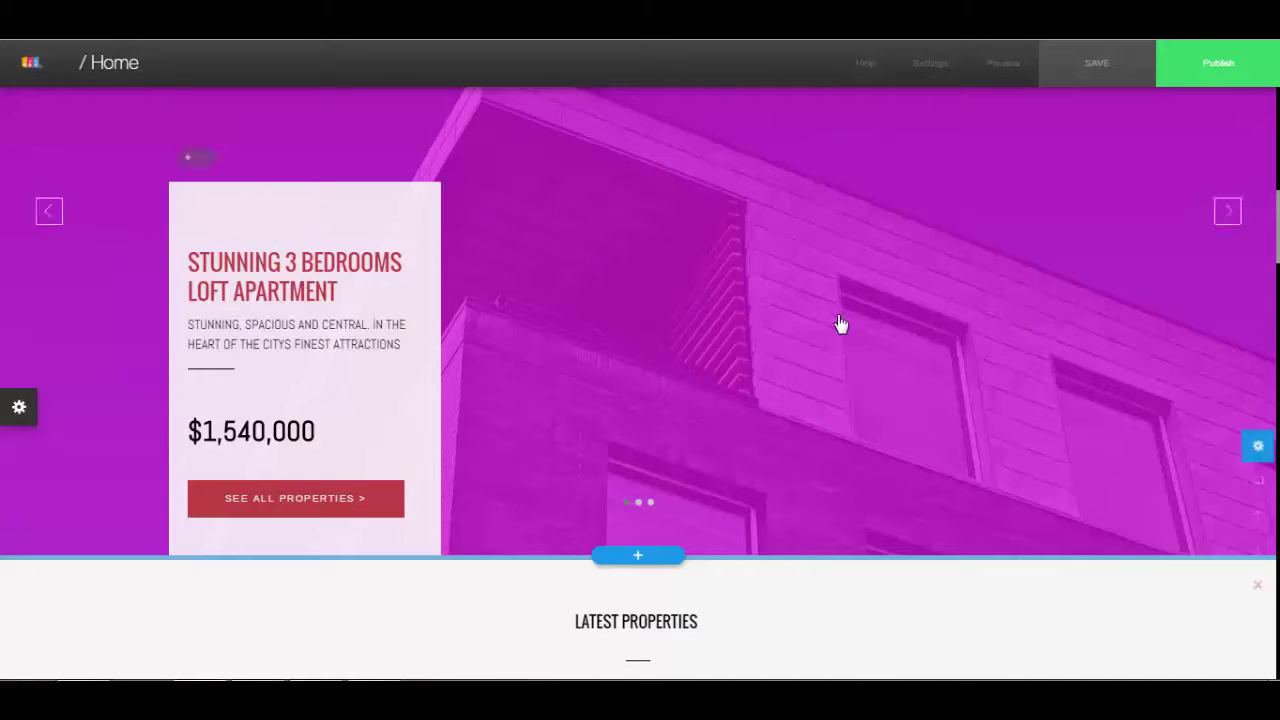
{"action": "scroll", "coordinate": [727, 399], "scroll_direction": "down", "scroll_amount": 1}
{"action": "scroll", "coordinate": [808, 391], "scroll_direction": "up", "scroll_amount": 2}
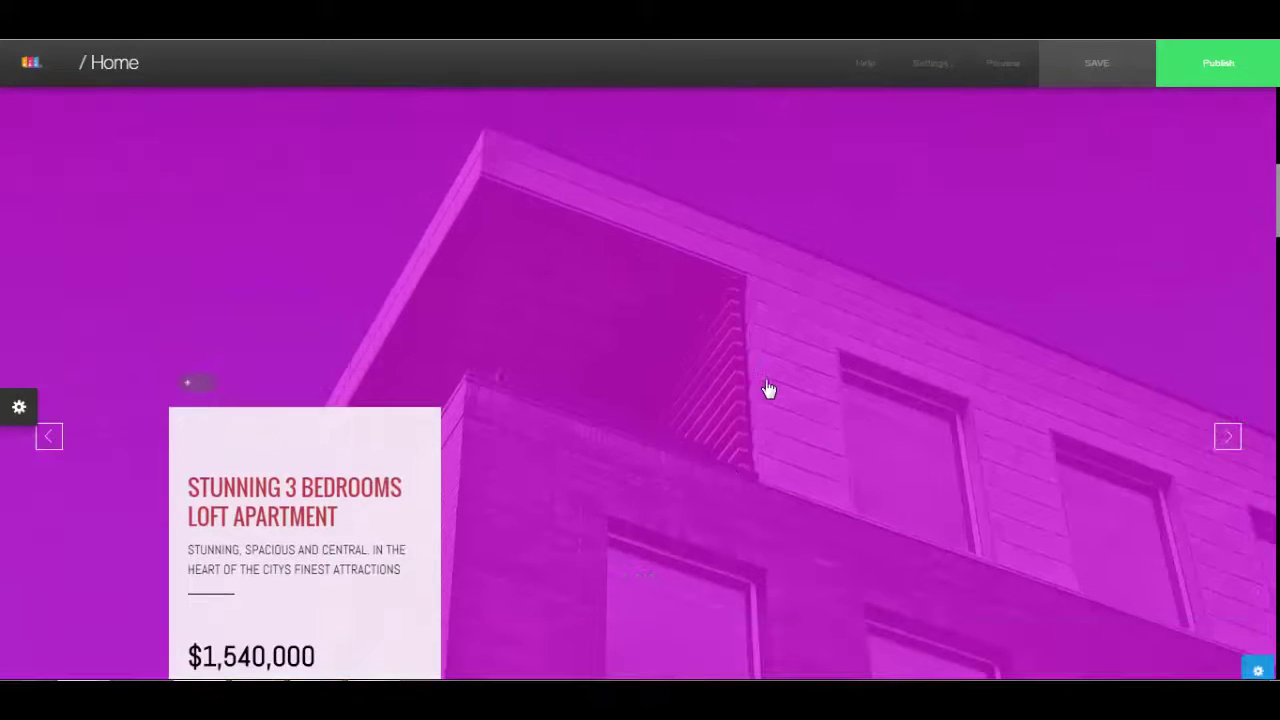
{"action": "mouse_move", "coordinate": [770, 388]}
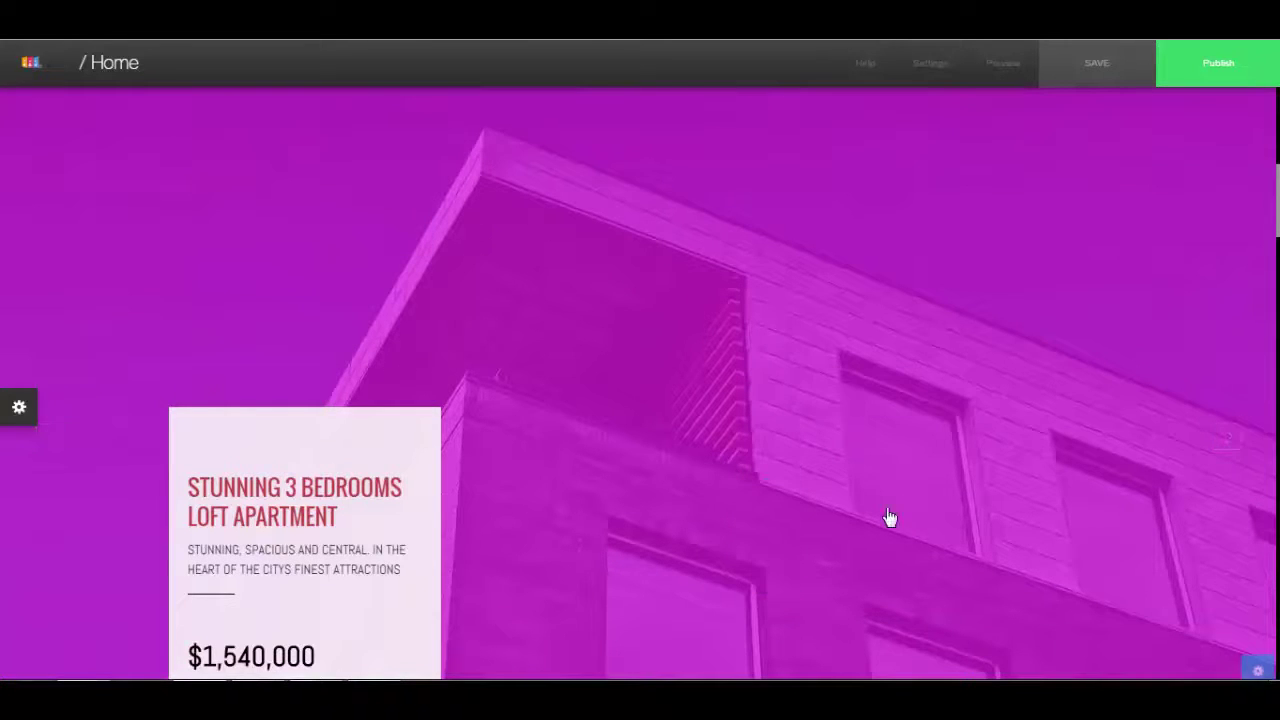
{"action": "scroll", "coordinate": [786, 477], "scroll_direction": "down", "scroll_amount": 2}
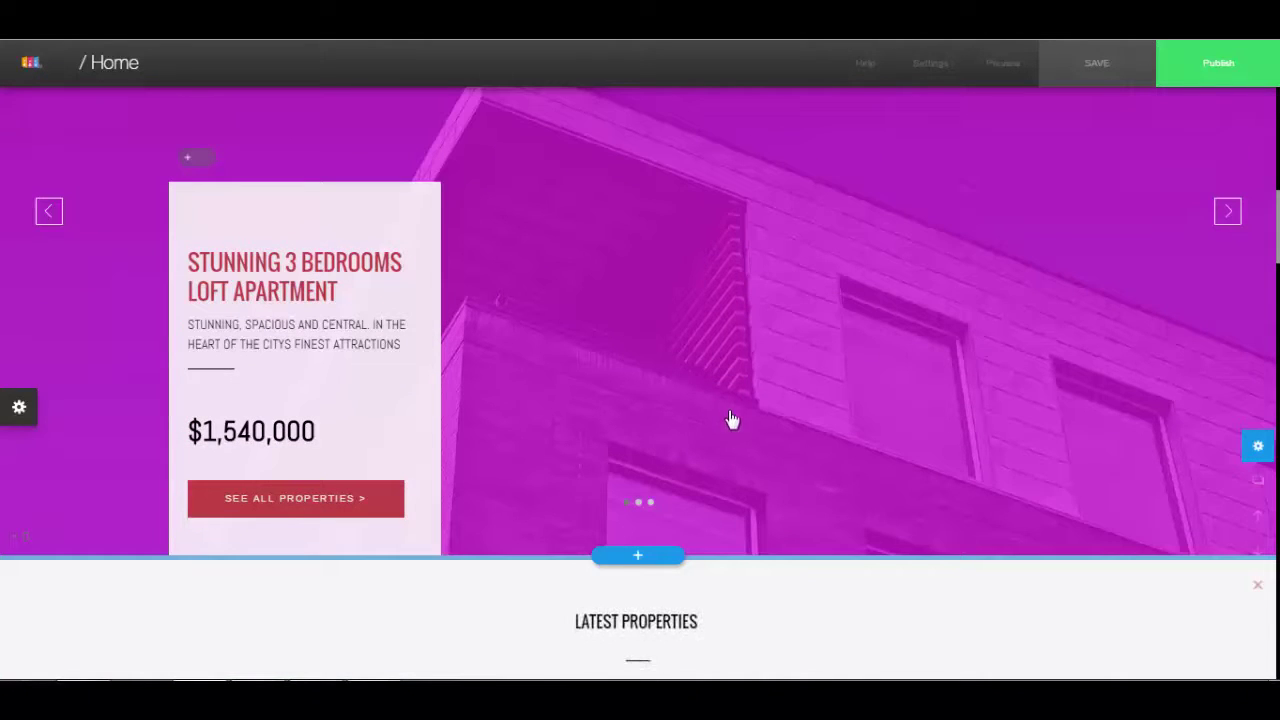
{"action": "scroll", "coordinate": [731, 420], "scroll_direction": "down", "scroll_amount": 4}
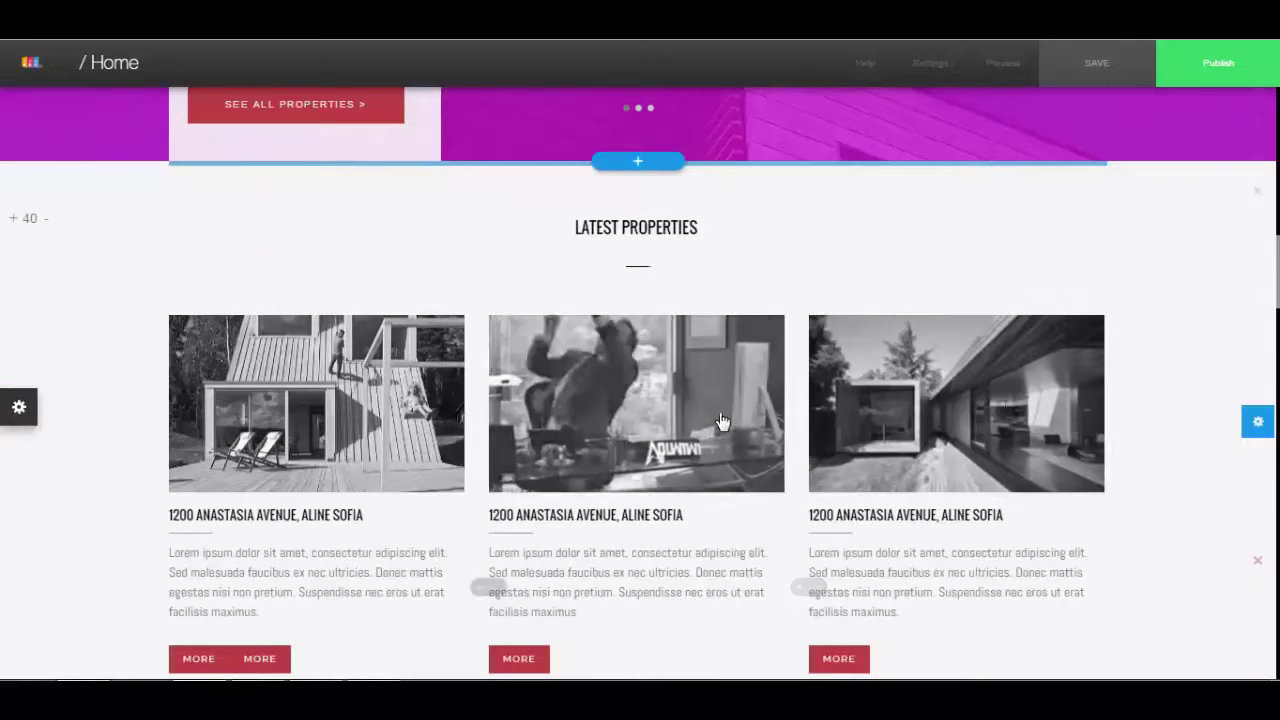
{"action": "scroll", "coordinate": [600, 418], "scroll_direction": "down", "scroll_amount": 1}
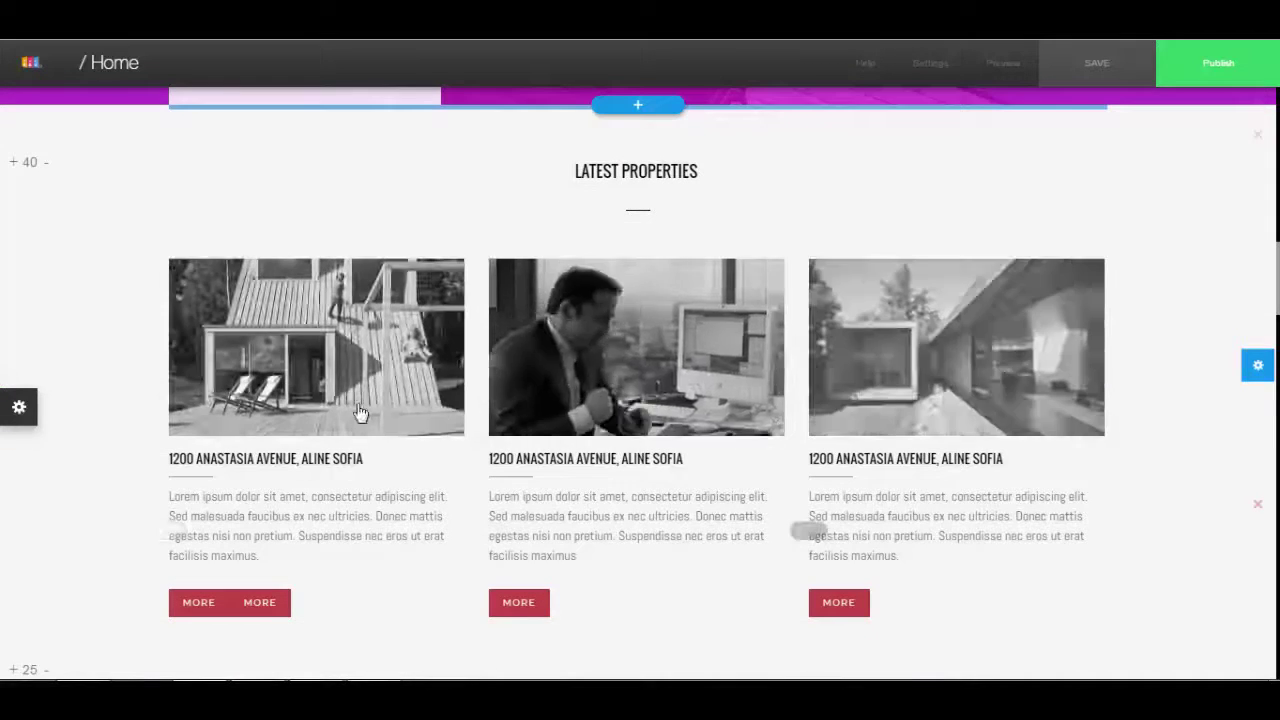
{"action": "scroll", "coordinate": [586, 447], "scroll_direction": "down", "scroll_amount": 2}
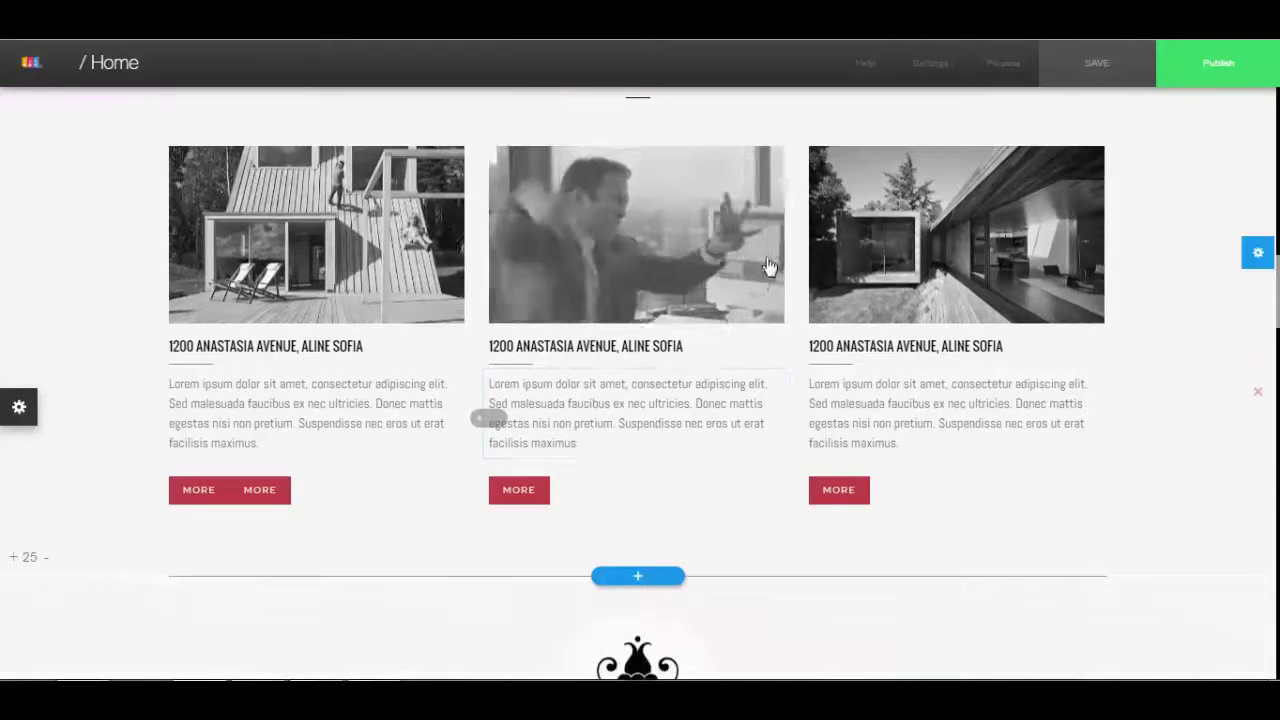
{"action": "scroll", "coordinate": [740, 290], "scroll_direction": "up", "scroll_amount": 2}
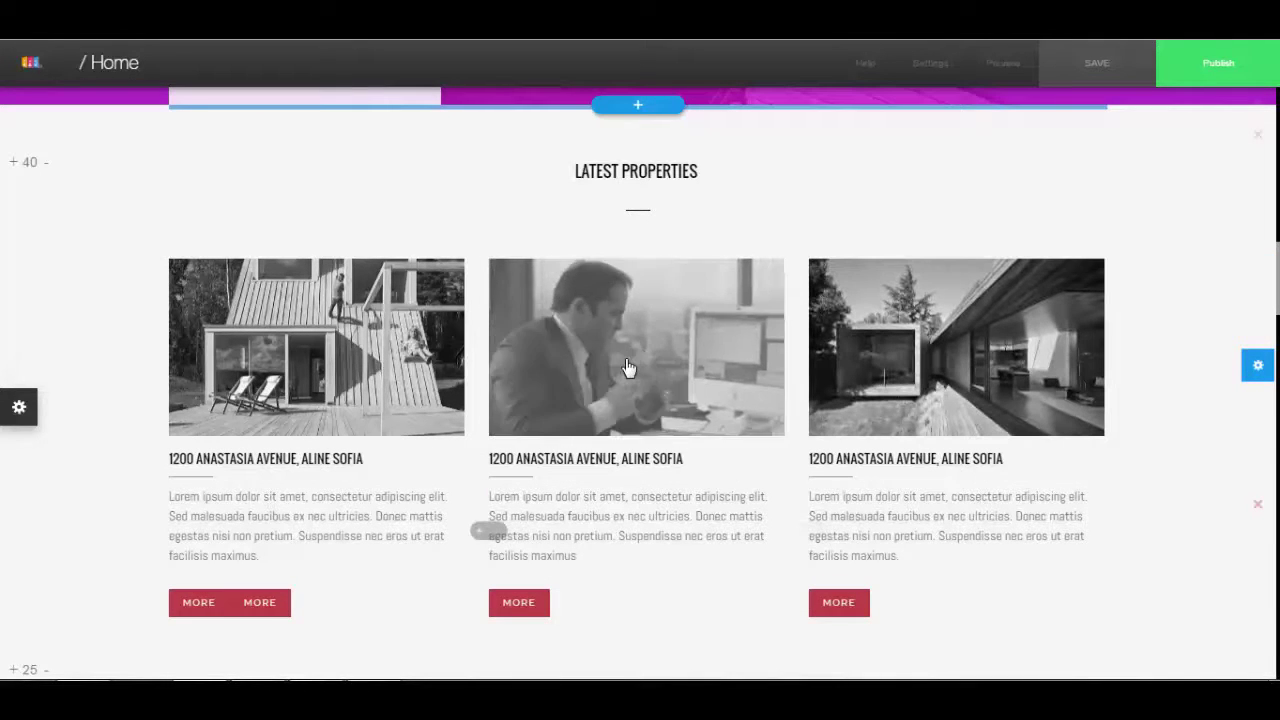
- Review the animated gallery picture together with the Who We Are section and the YouTube video section further down the page
{"action": "scroll", "coordinate": [626, 366], "scroll_direction": "down", "scroll_amount": 5}
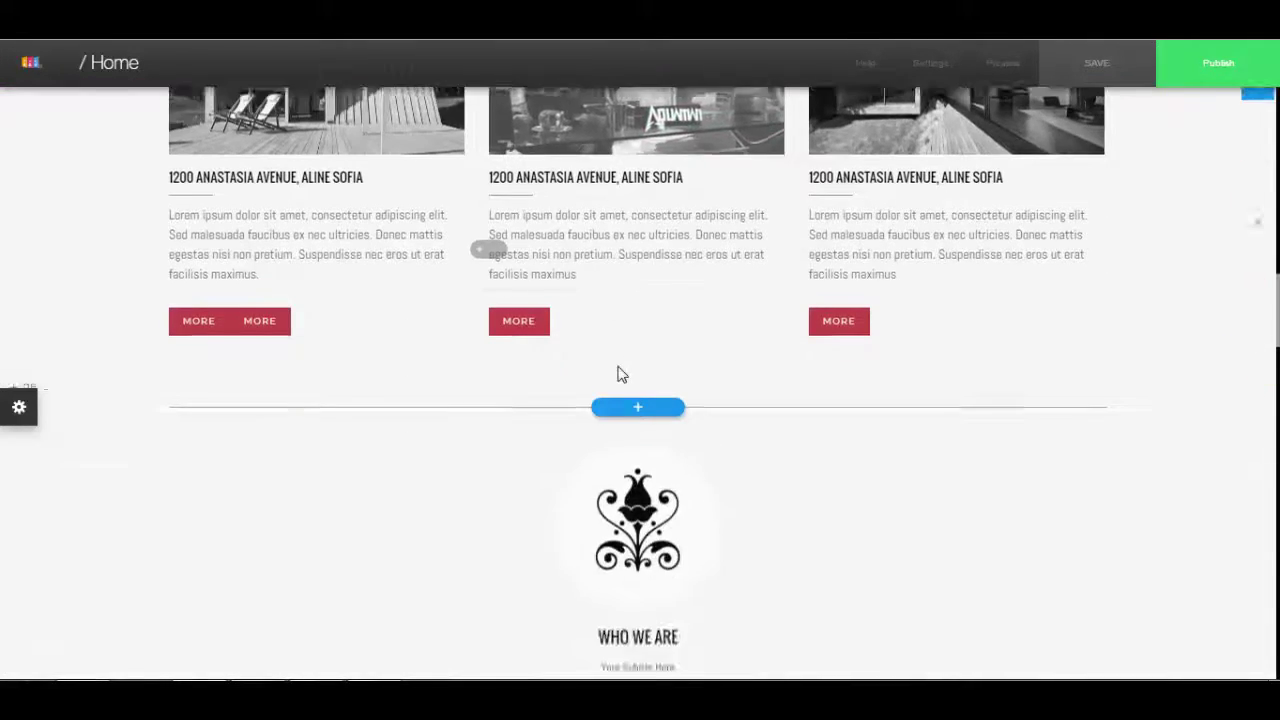
{"action": "scroll", "coordinate": [617, 374], "scroll_direction": "up", "scroll_amount": 4}
{"action": "scroll", "coordinate": [587, 414], "scroll_direction": "down", "scroll_amount": 1}
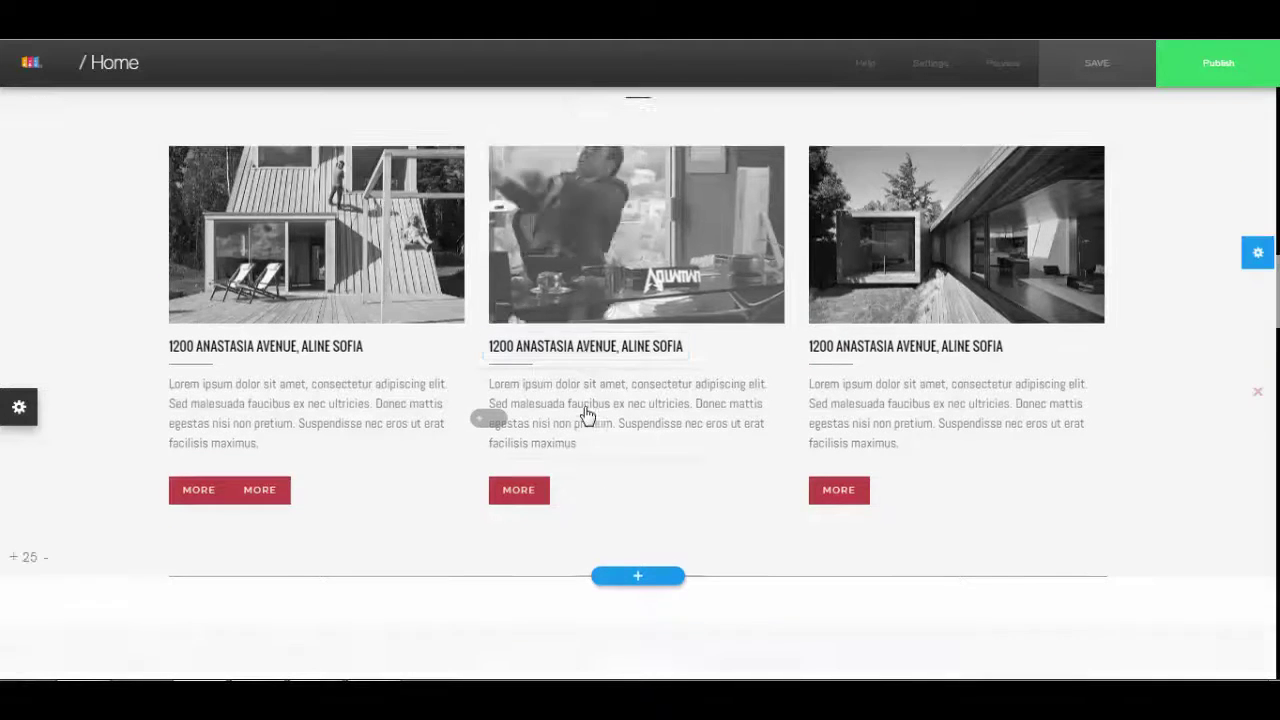
{"action": "scroll", "coordinate": [592, 408], "scroll_direction": "up", "scroll_amount": 1}
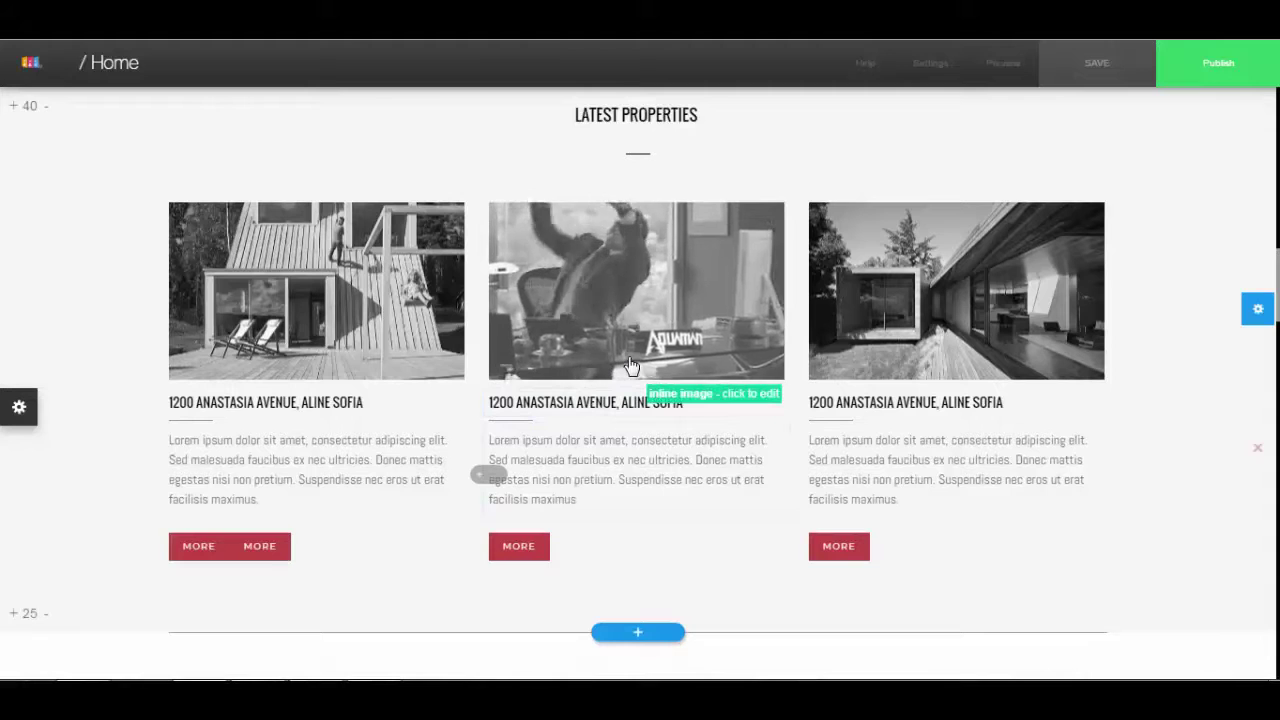
{"action": "scroll", "coordinate": [625, 370], "scroll_direction": "down", "scroll_amount": 1}
{"action": "scroll", "coordinate": [621, 389], "scroll_direction": "down", "scroll_amount": 2}
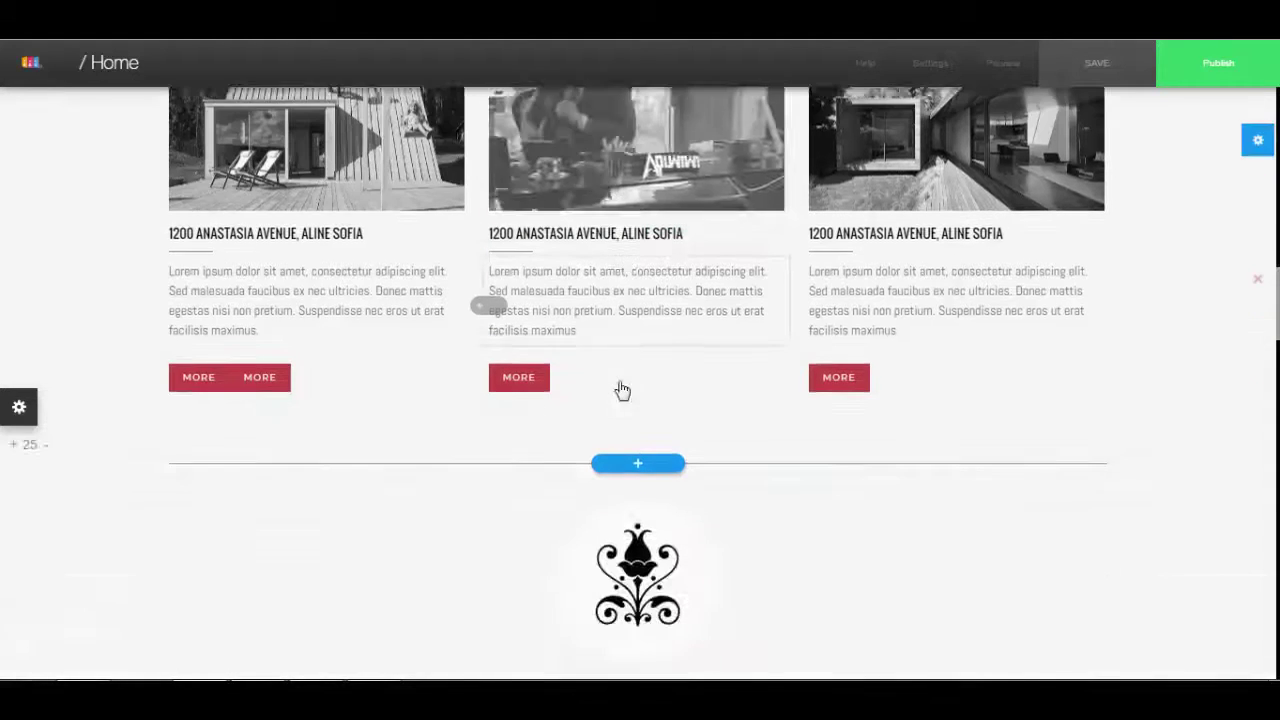
{"action": "scroll", "coordinate": [620, 391], "scroll_direction": "up", "scroll_amount": 2}
{"action": "scroll", "coordinate": [645, 360], "scroll_direction": "up", "scroll_amount": 2}
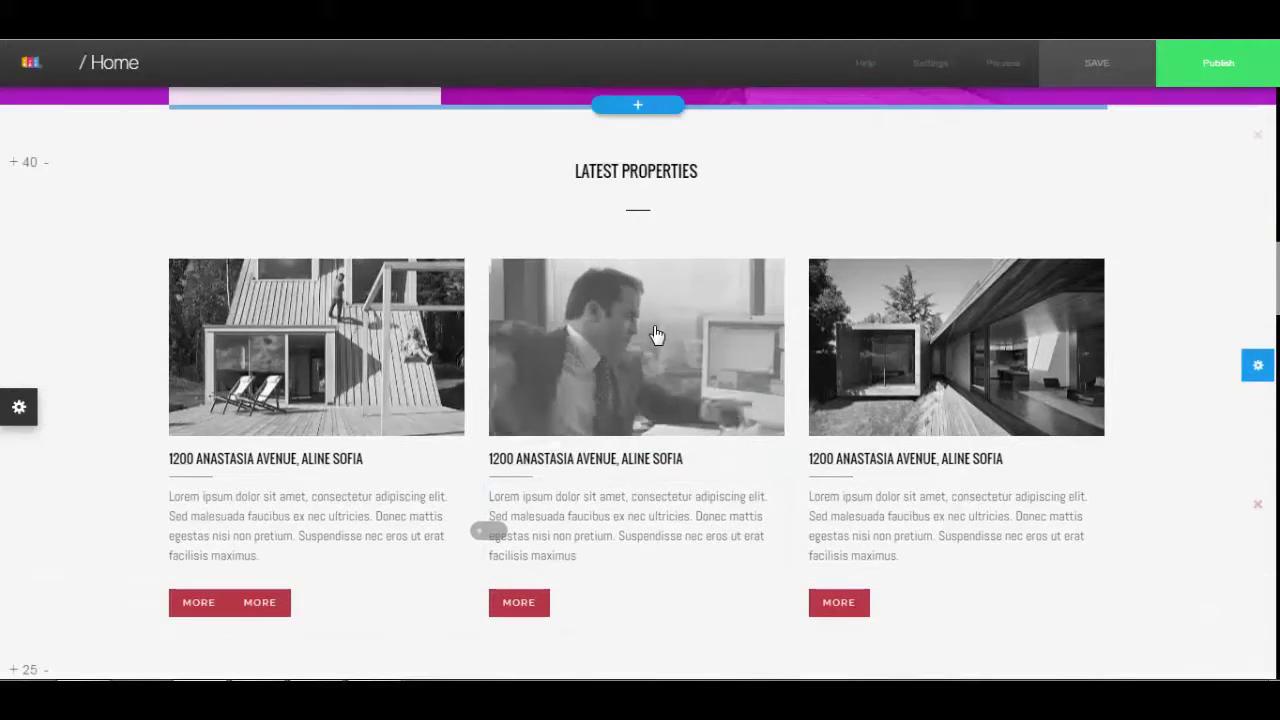
{"action": "scroll", "coordinate": [574, 423], "scroll_direction": "down", "scroll_amount": 5}
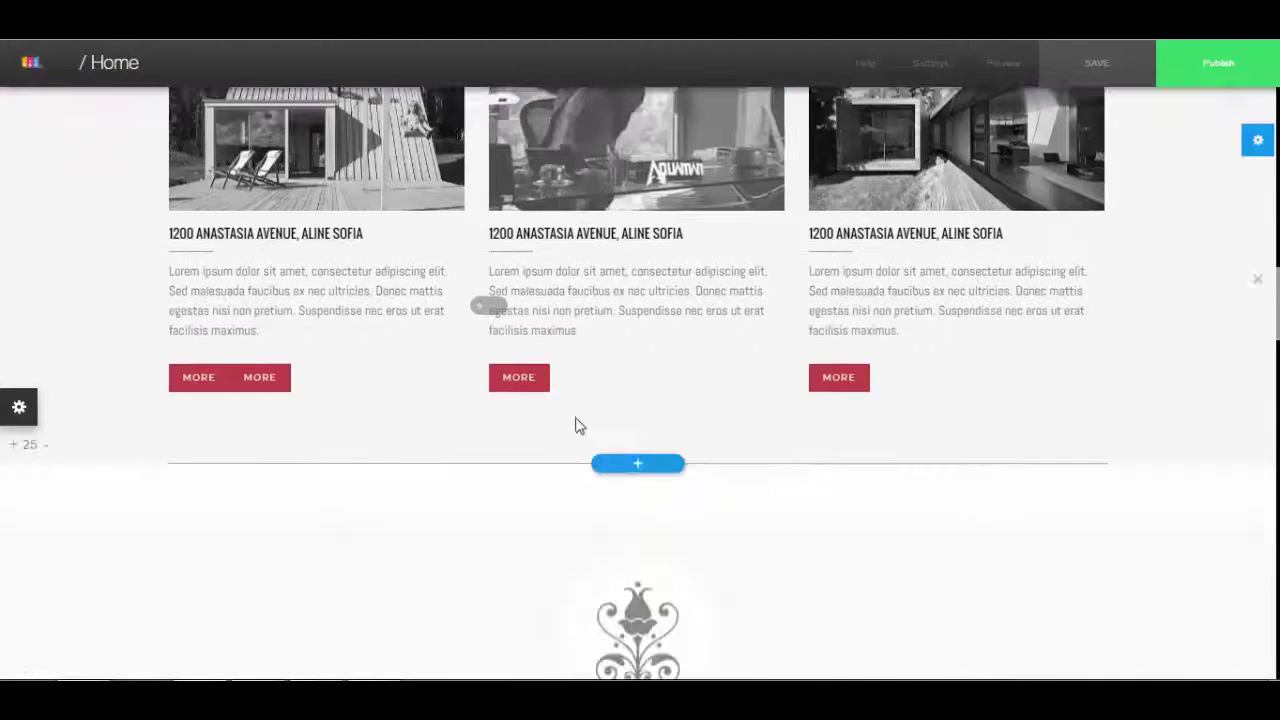
{"action": "scroll", "coordinate": [576, 433], "scroll_direction": "down", "scroll_amount": 8}
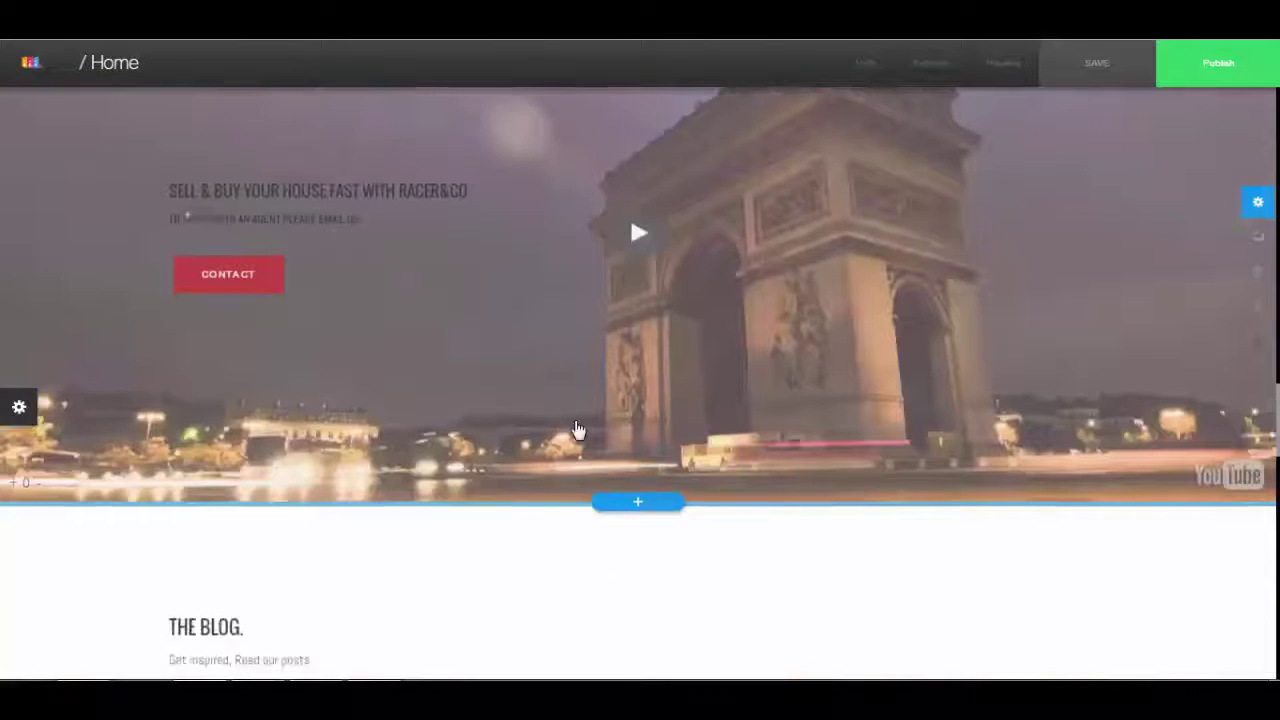
{"action": "scroll", "coordinate": [577, 430], "scroll_direction": "up", "scroll_amount": 2}
{"action": "scroll", "coordinate": [735, 347], "scroll_direction": "down", "scroll_amount": 5}
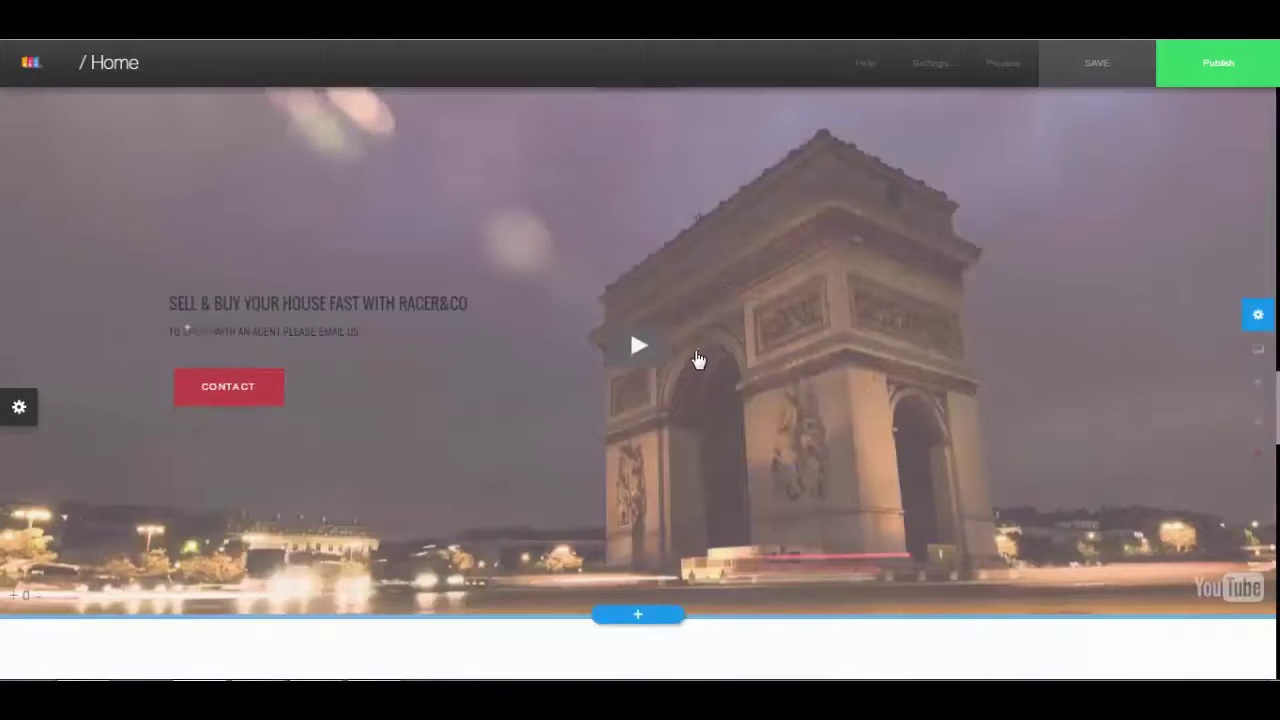